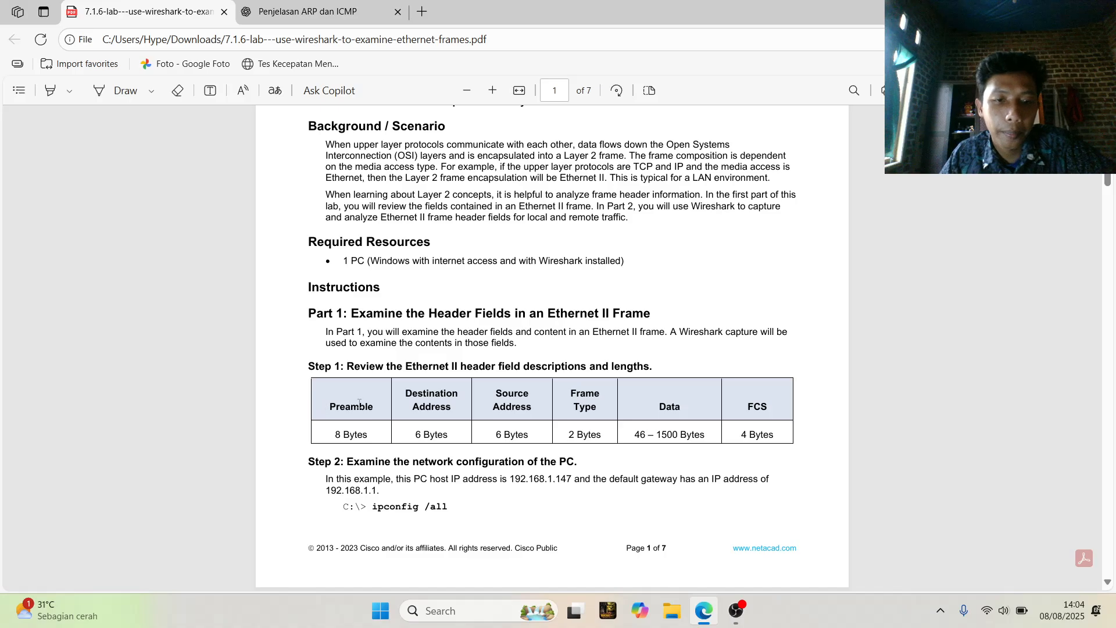
# Review the Ethernet II header field table in Part 1, Step 1, covering field names and byte lengths.
pyautogui.moveTo(350, 406); pyautogui.dragTo(330, 434)
pyautogui.click(547, 435)
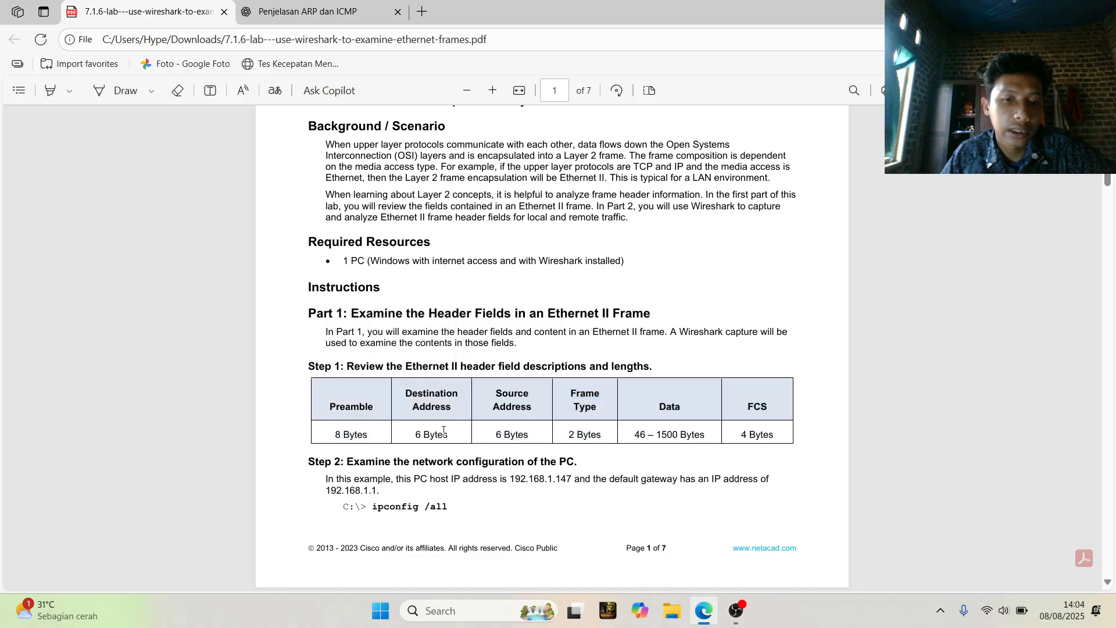
pyautogui.moveTo(496, 397); pyautogui.dragTo(533, 431)
pyautogui.click(635, 428)
pyautogui.moveTo(572, 392); pyautogui.dragTo(648, 422)
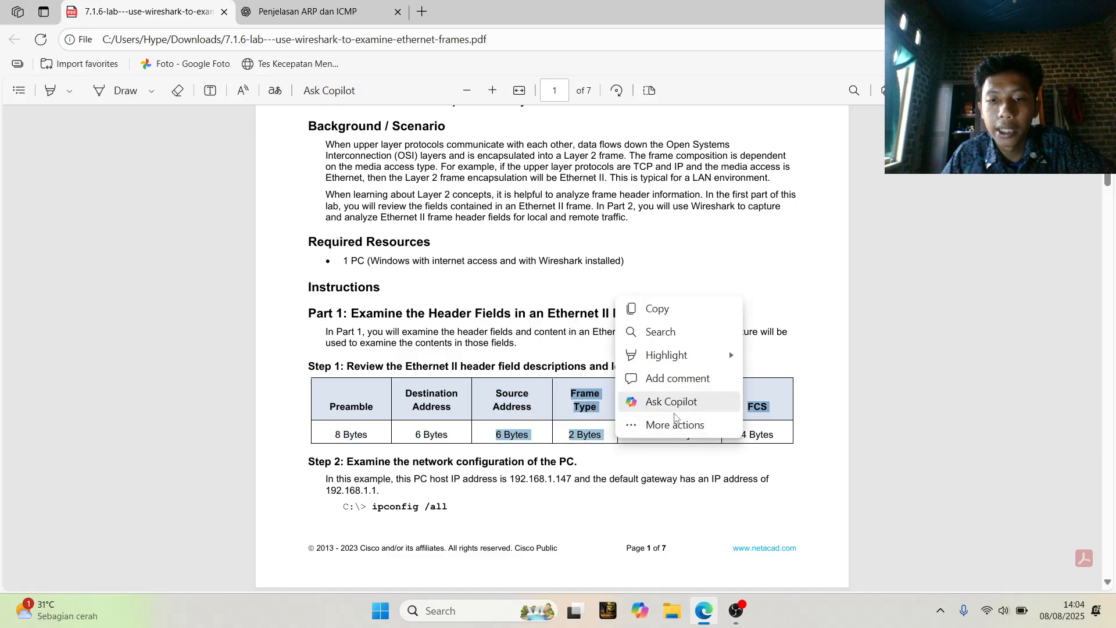
pyautogui.click(676, 404)
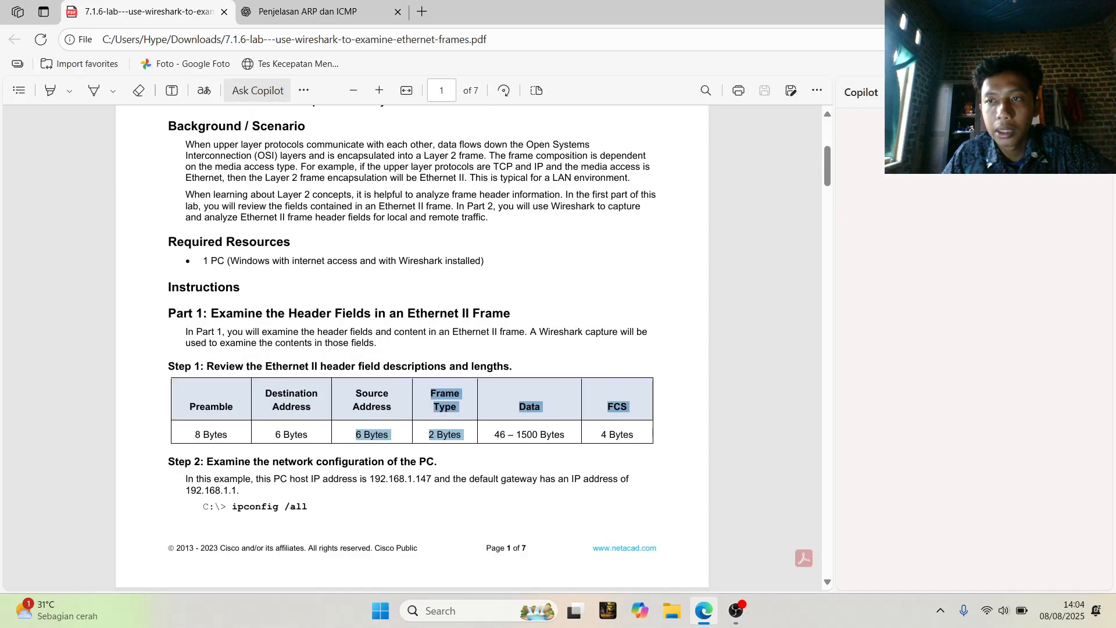
pyautogui.click(1098, 92)
pyautogui.click(629, 414)
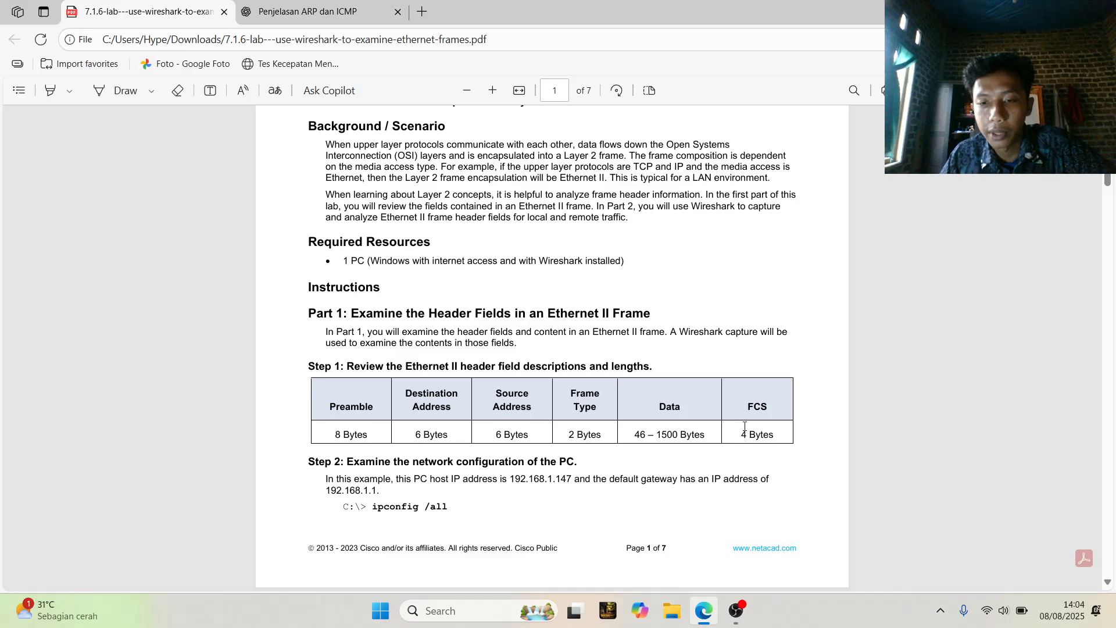
# Read Step 2 of the lab on examining the PC's network configuration, including its sample ipconfig /all output.
pyautogui.scroll(-1, 756, 433)
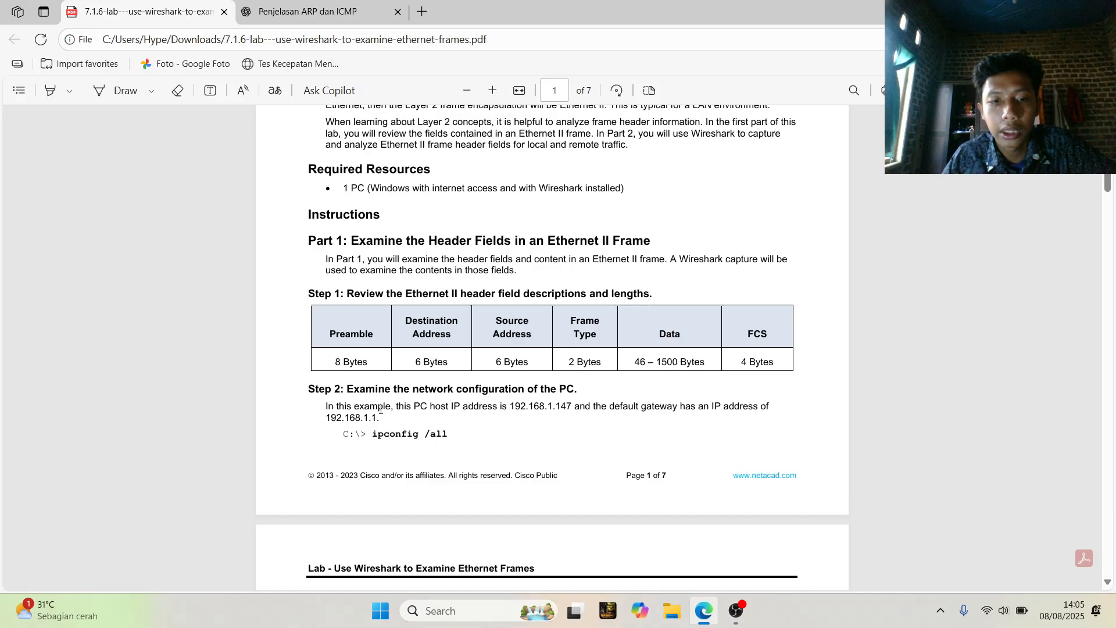
pyautogui.scroll(-7, 445, 384)
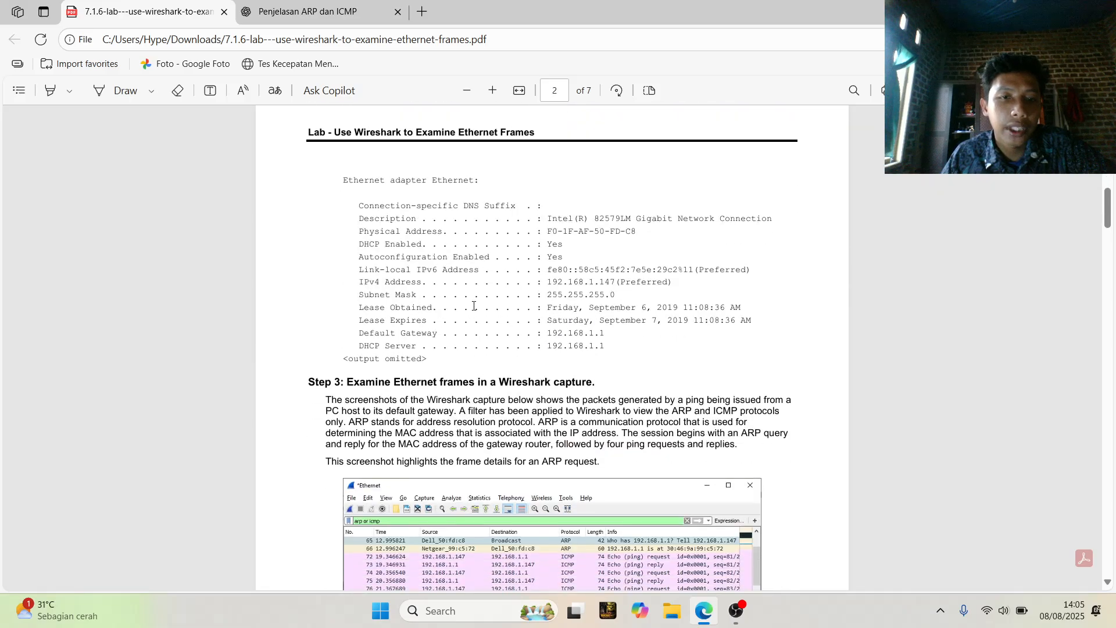
pyautogui.scroll(3, 481, 342)
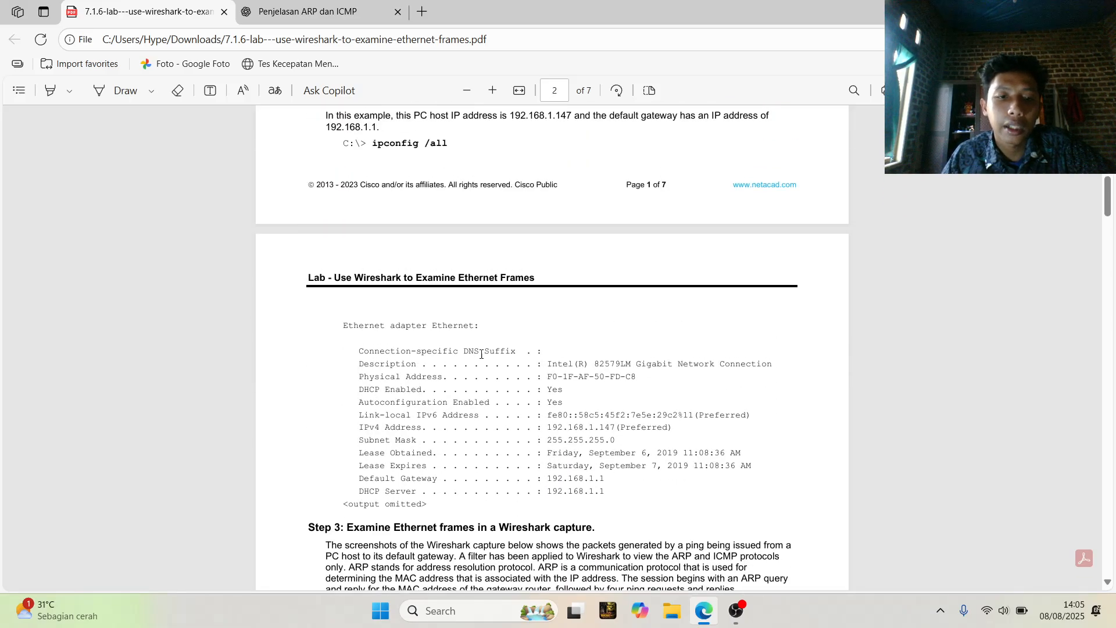
pyautogui.scroll(1, 463, 322)
pyautogui.scroll(-1, 462, 349)
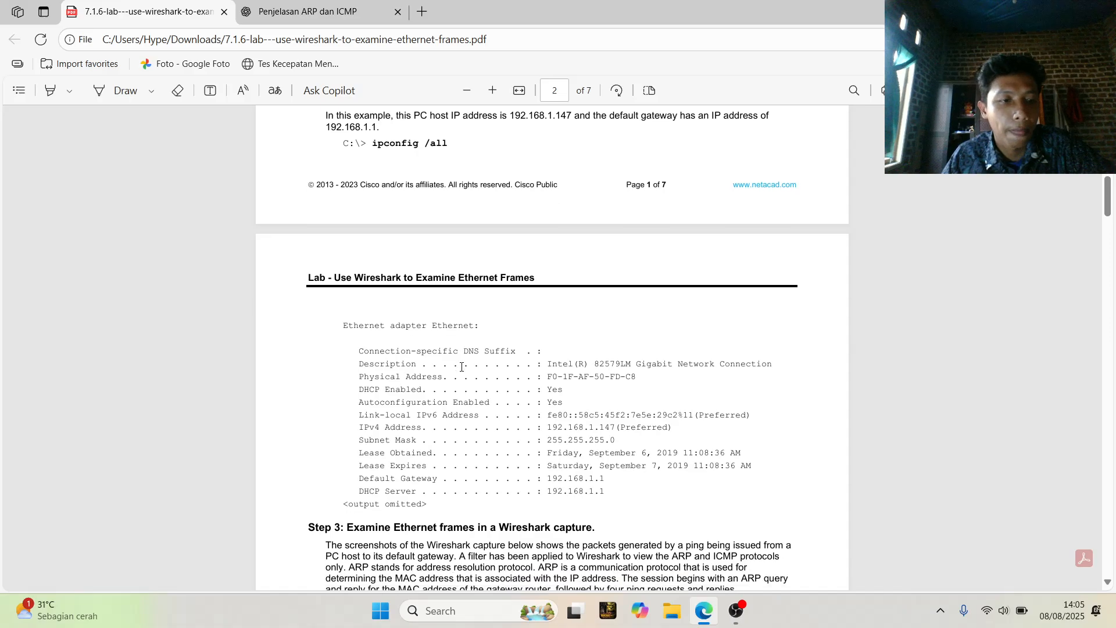
# Find Command Prompt through the Windows search and open it.
pyautogui.click(510, 609)
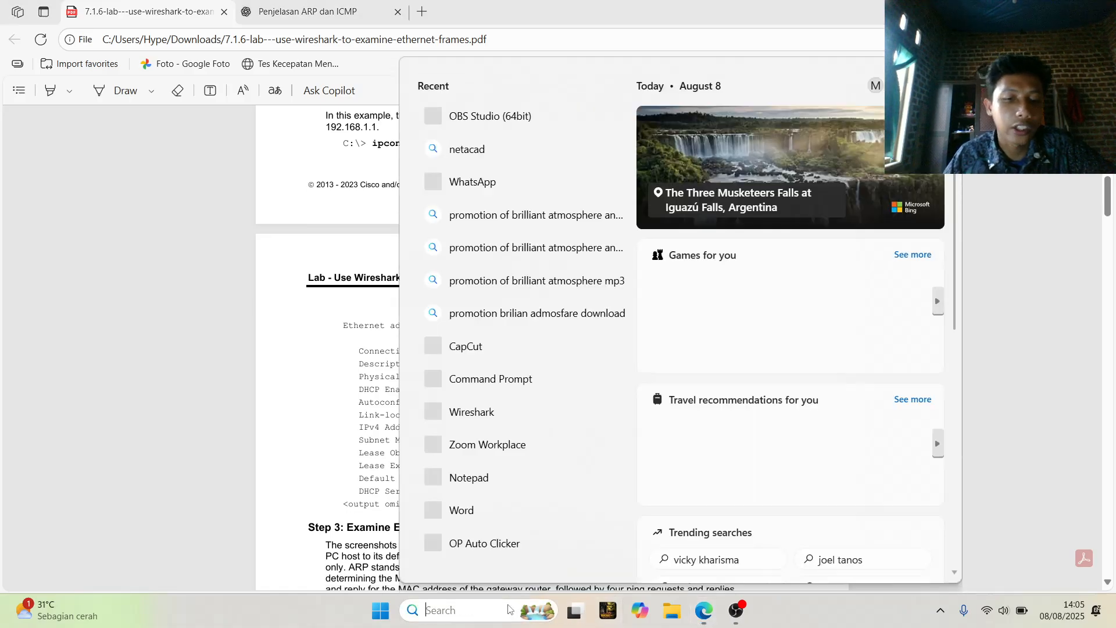
pyautogui.write('co')
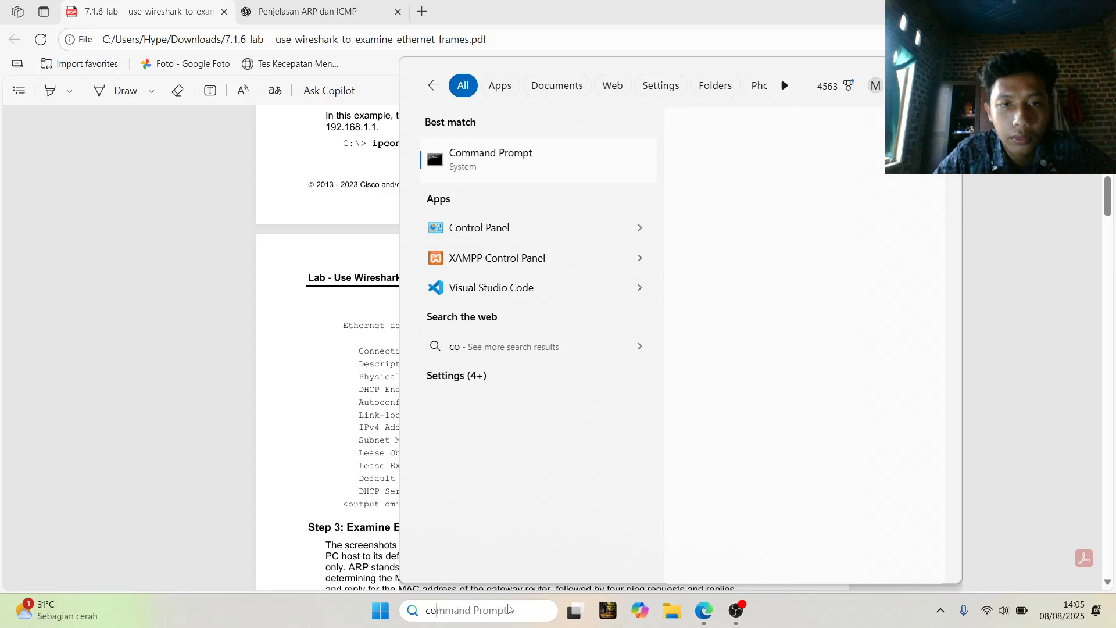
pyautogui.click(536, 170)
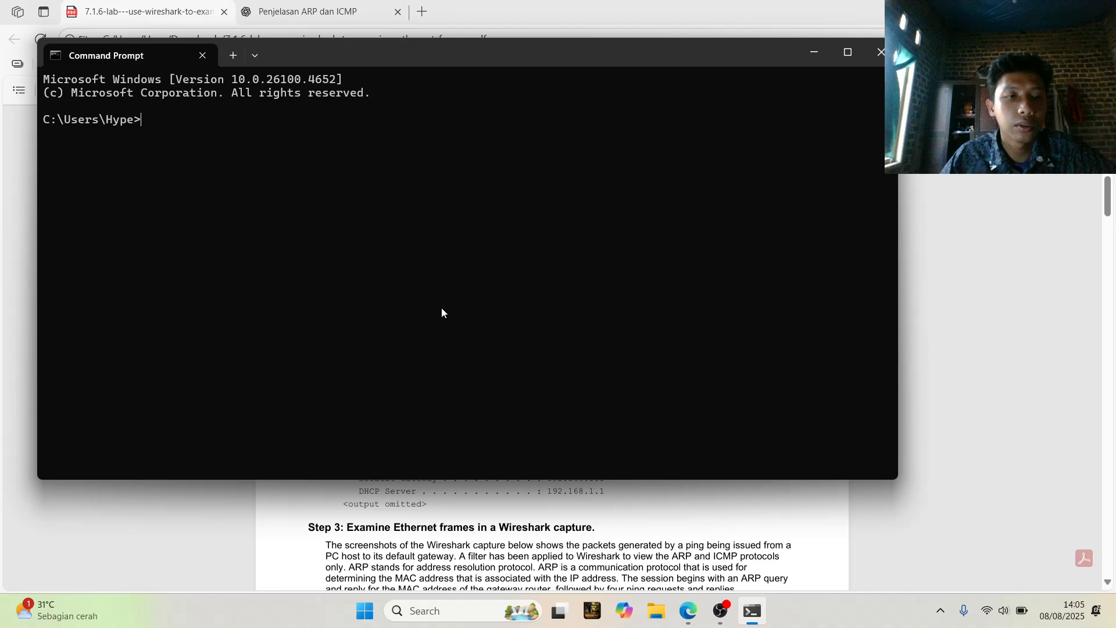
# Run the command ipconfig /all to list the PC's full network configuration.
pyautogui.write('ip')
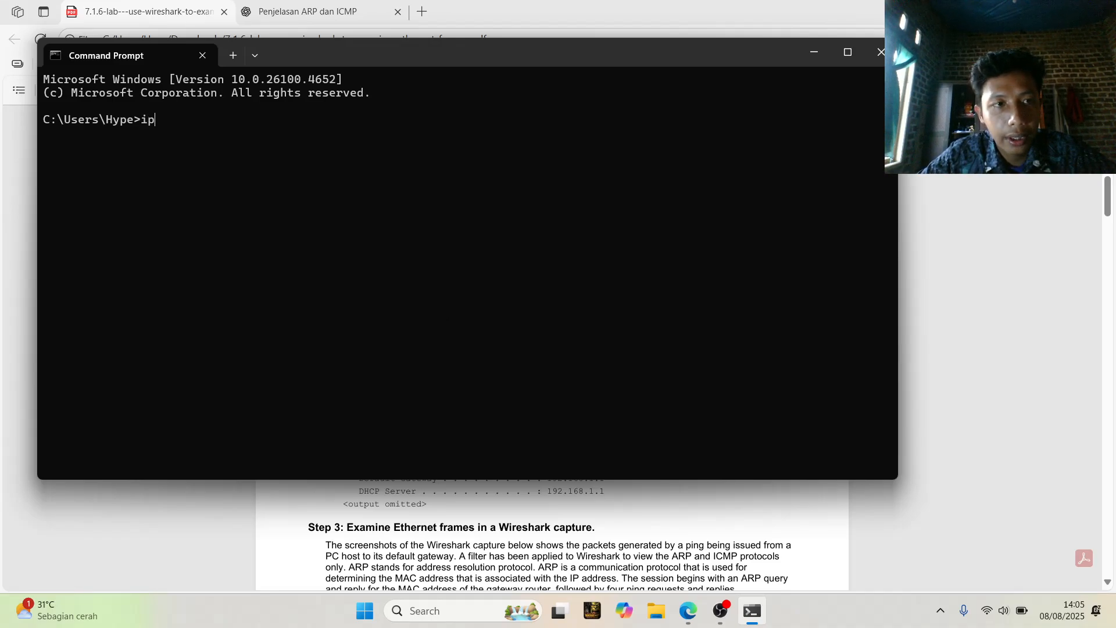
pyautogui.write(' co')
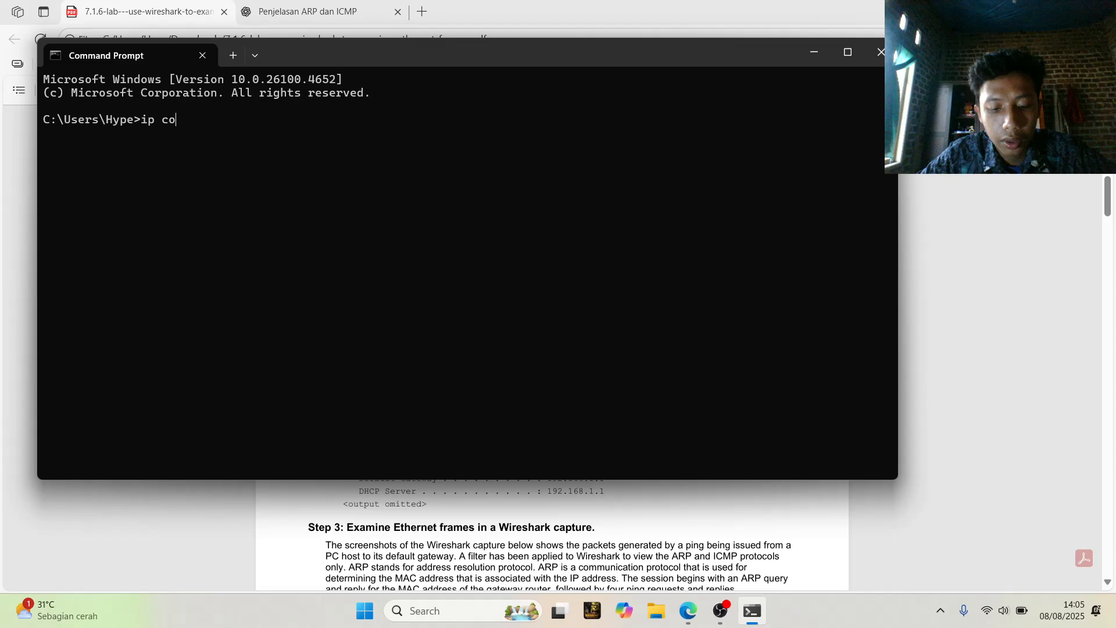
pyautogui.write('nfig')
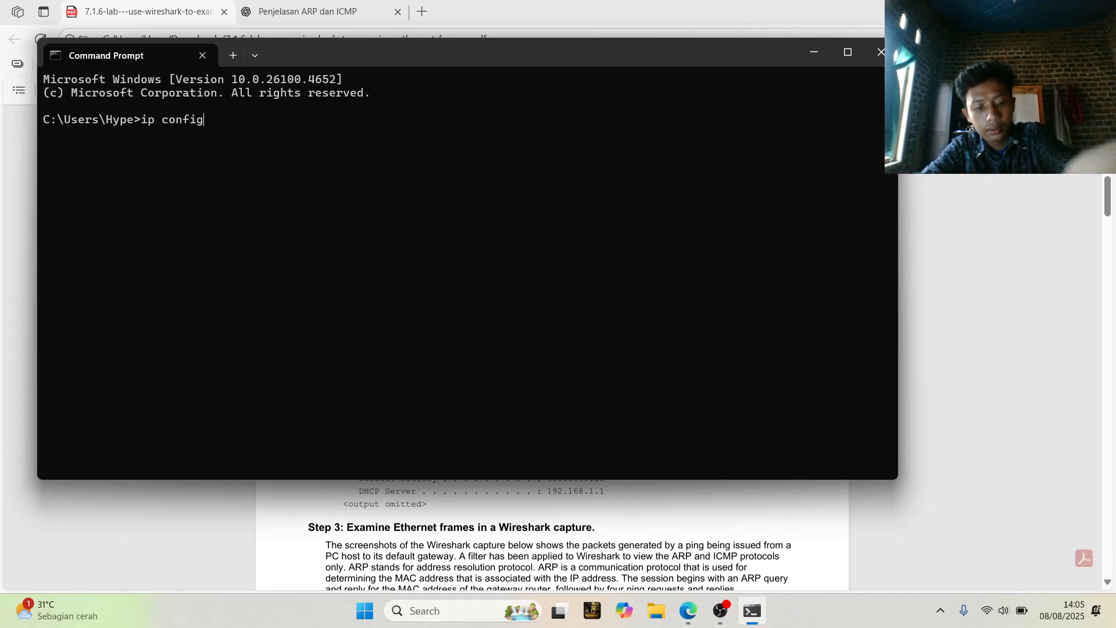
pyautogui.write('a')
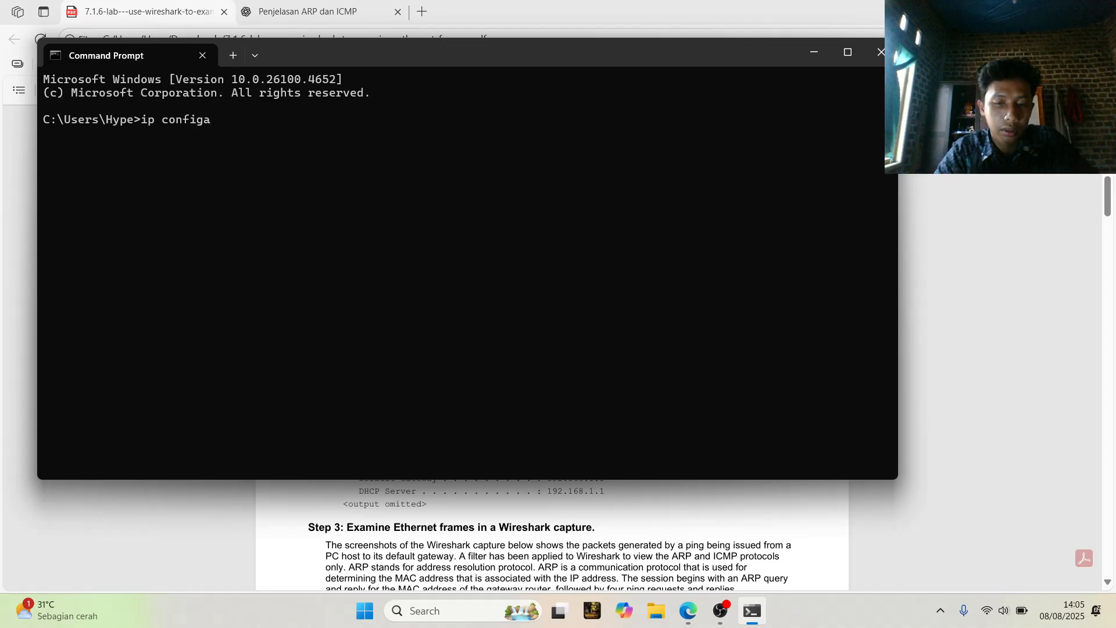
pyautogui.write('ll')
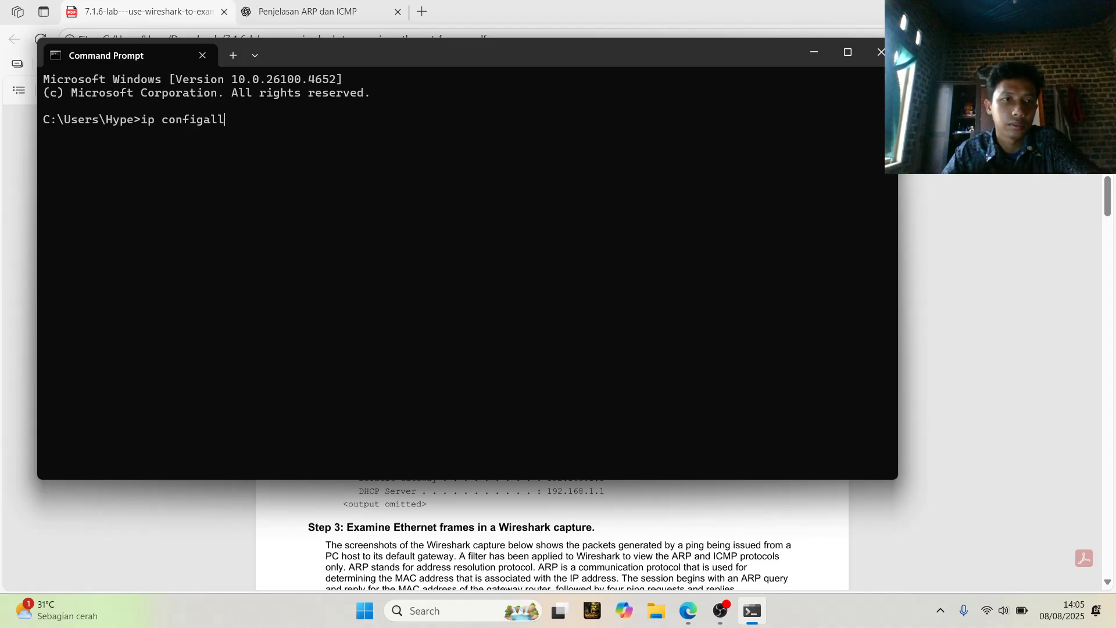
pyautogui.press('Left')
pyautogui.press('Left')
pyautogui.press('Left')
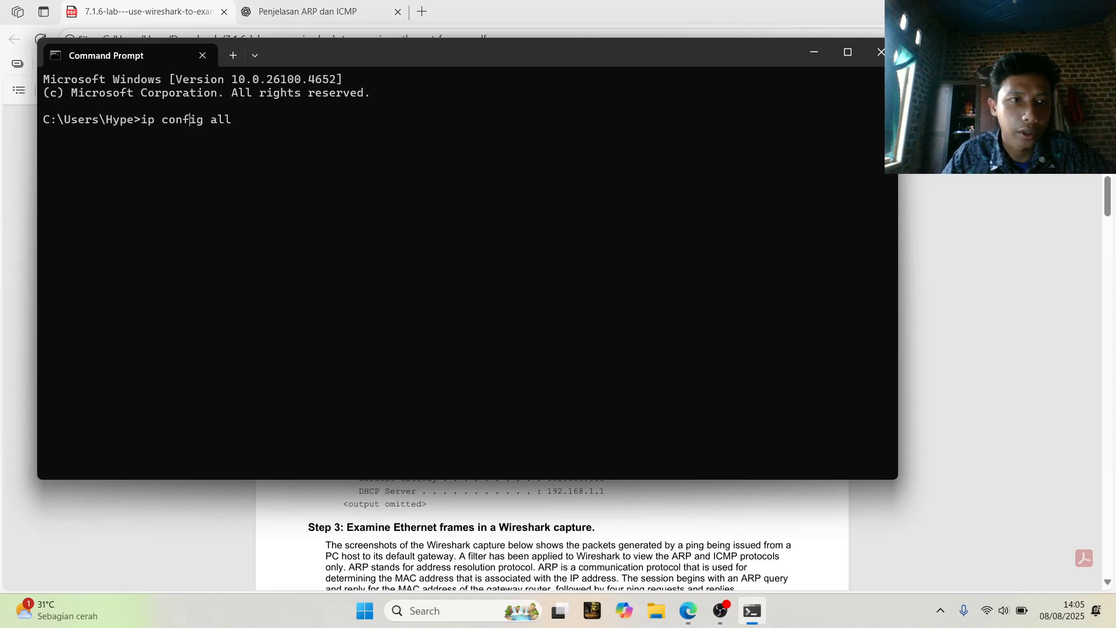
pyautogui.press('BackSpace')
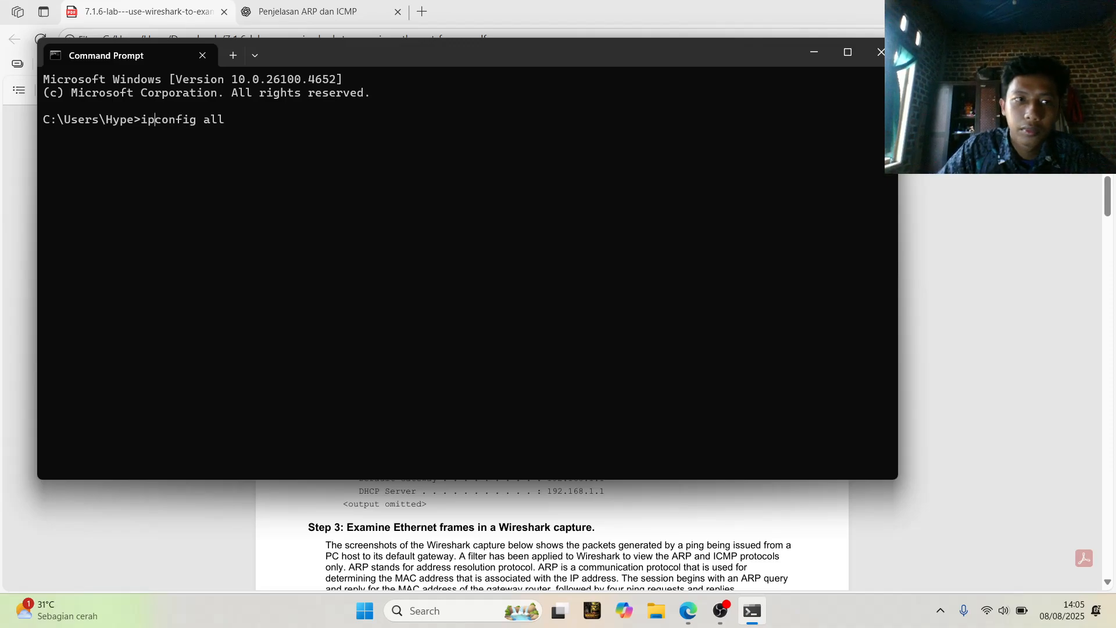
pyautogui.press('Right')
pyautogui.press('Right')
pyautogui.press('Right')
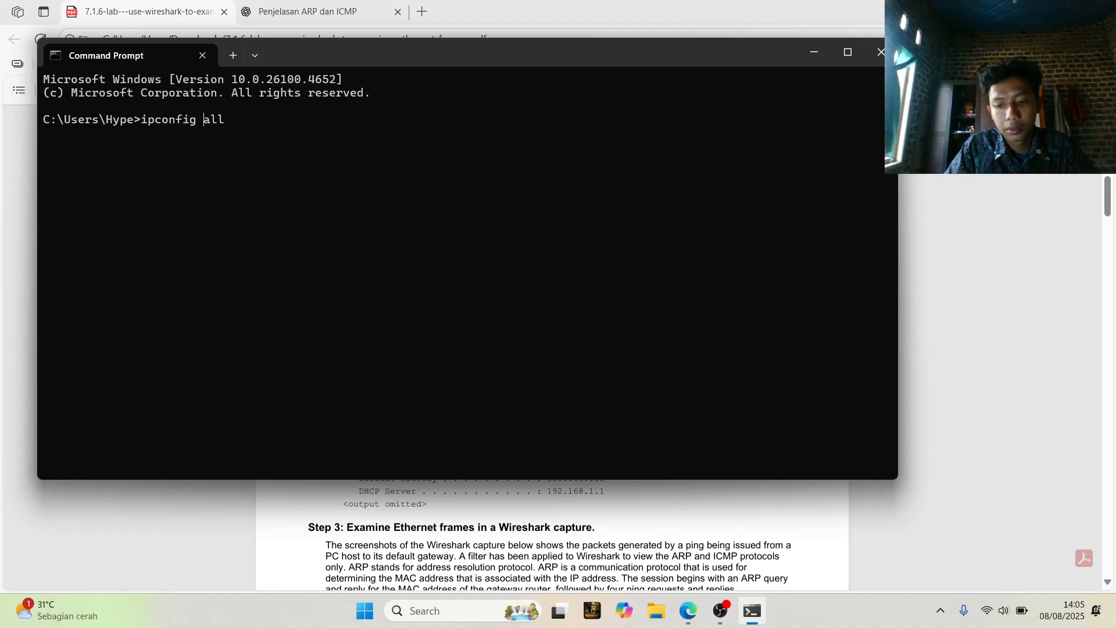
pyautogui.write('/')
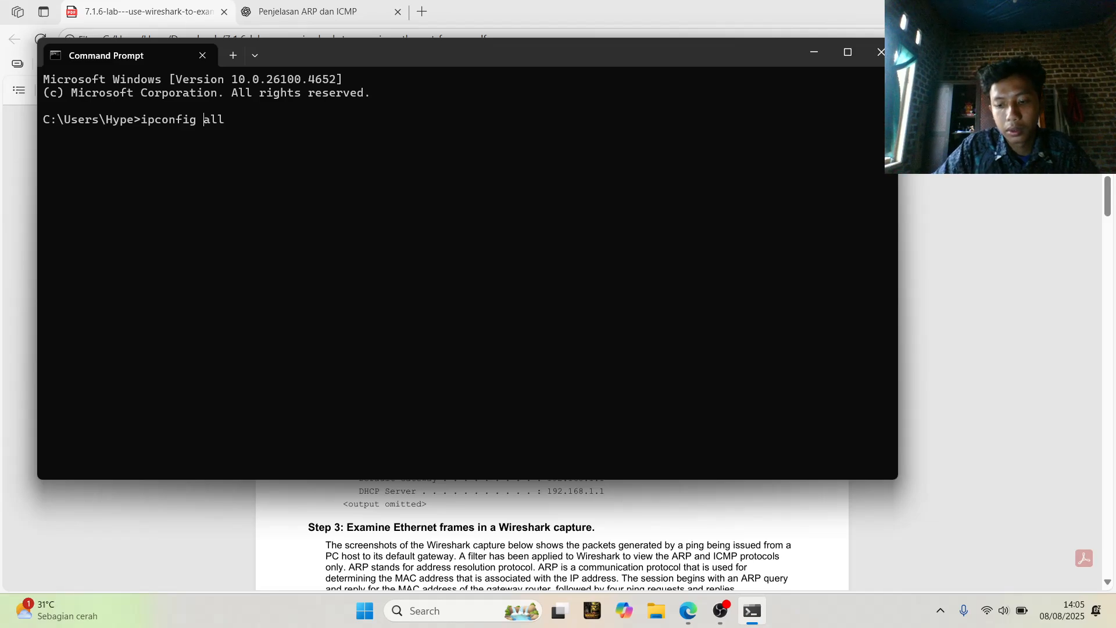
pyautogui.press('Return')
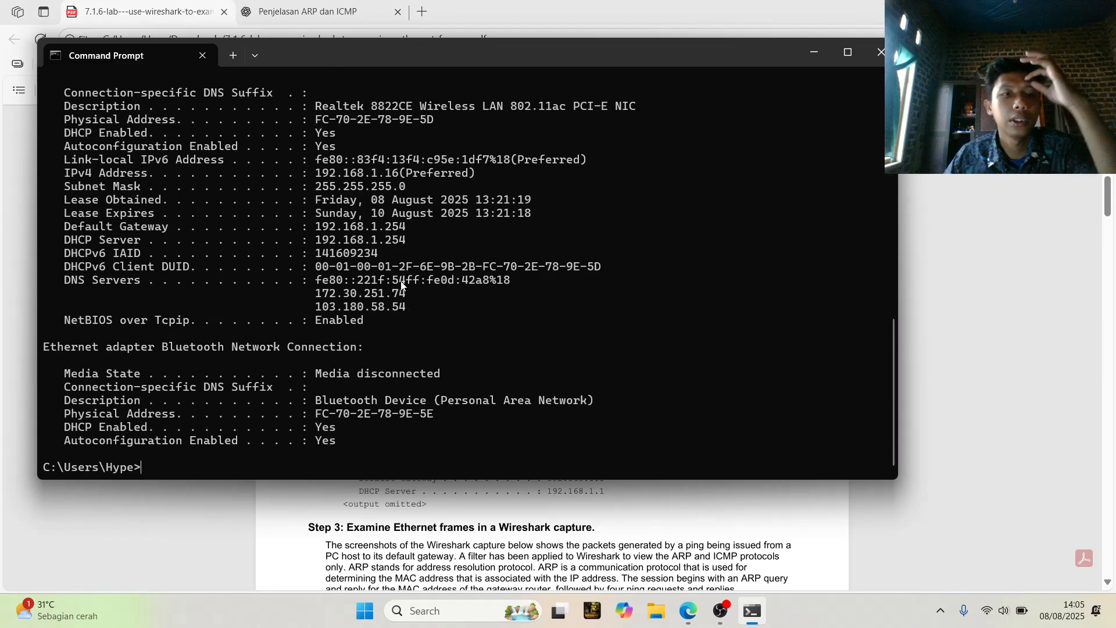
# Examine the Windows IP Configuration, Ethernet adapter and Local Area Connection sections from the beginning of the command output.
pyautogui.scroll(10, 401, 284)
pyautogui.scroll(6, 401, 285)
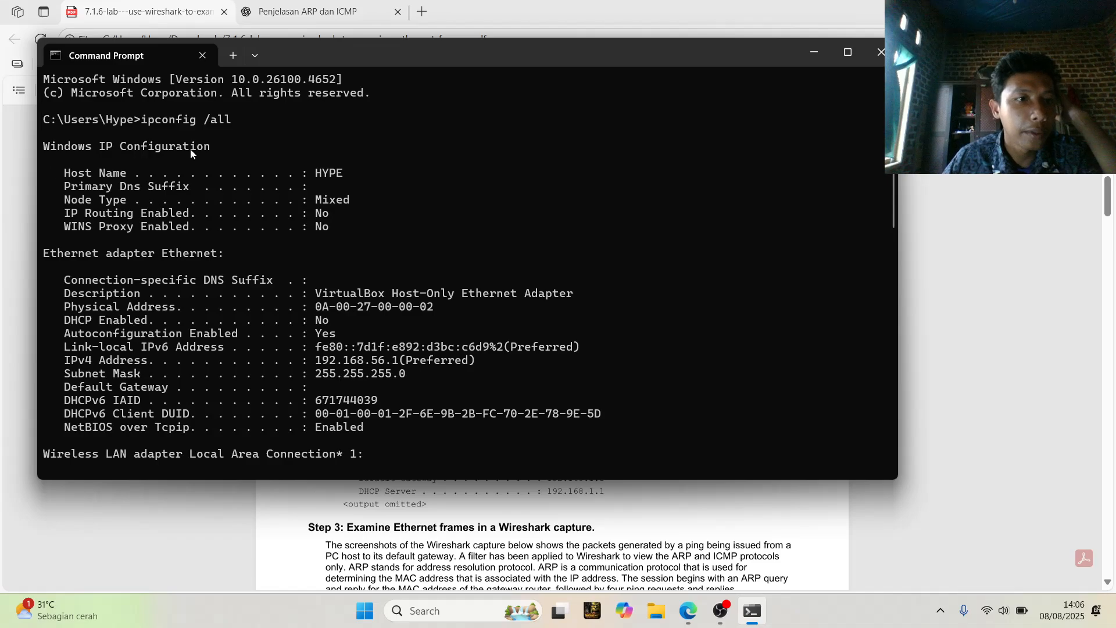
pyautogui.scroll(-1, 184, 155)
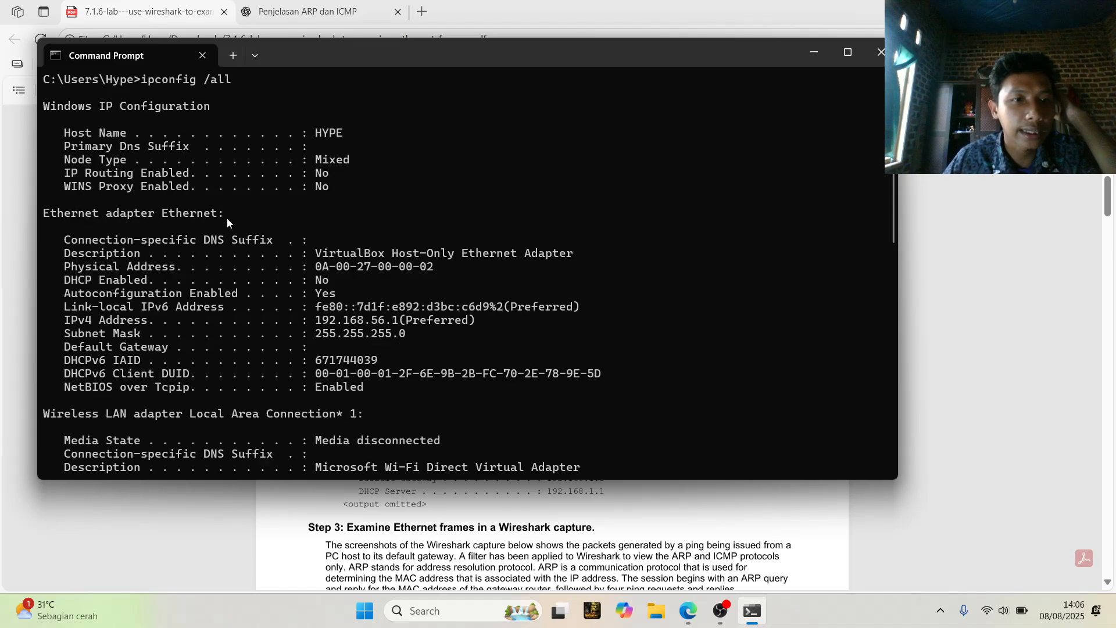
pyautogui.scroll(-2, 228, 216)
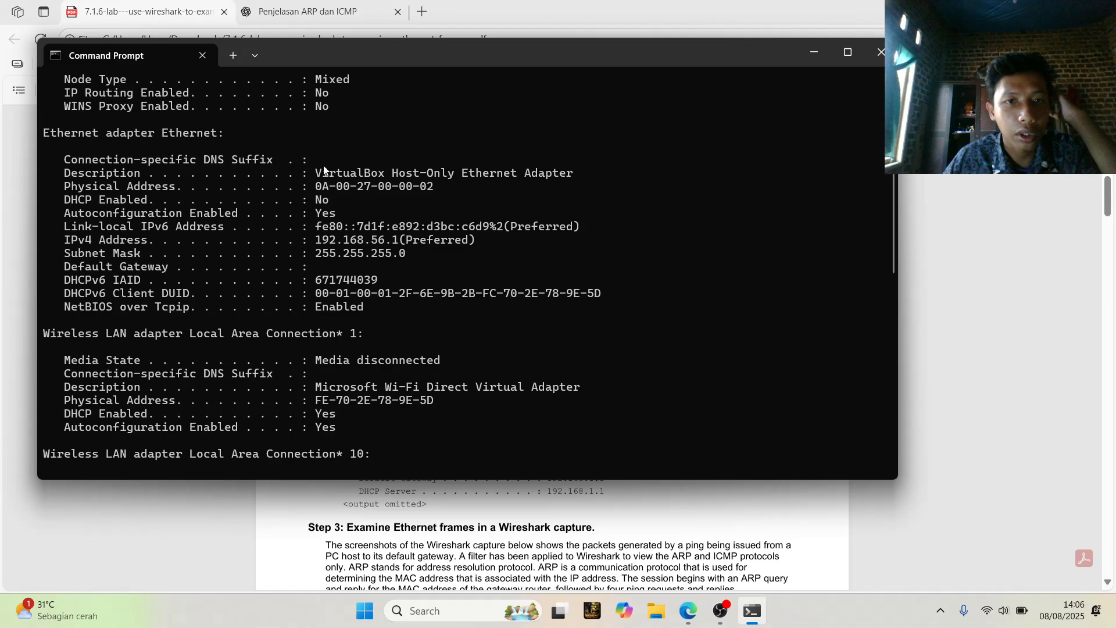
pyautogui.moveTo(324, 164); pyautogui.dragTo(571, 177)
pyautogui.click(406, 271)
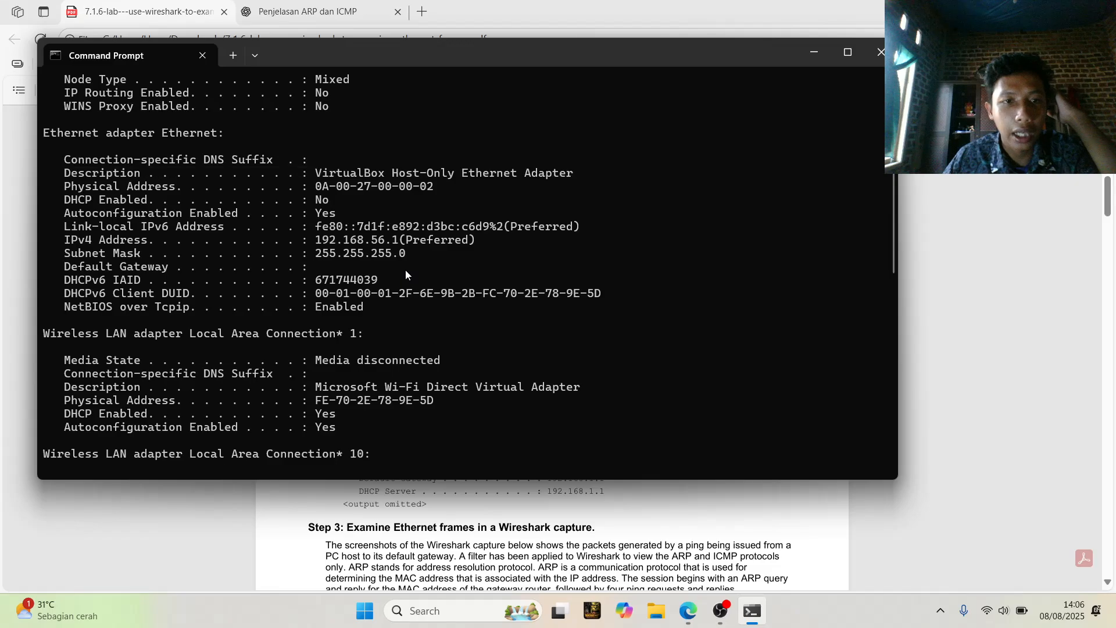
pyautogui.scroll(-4, 406, 271)
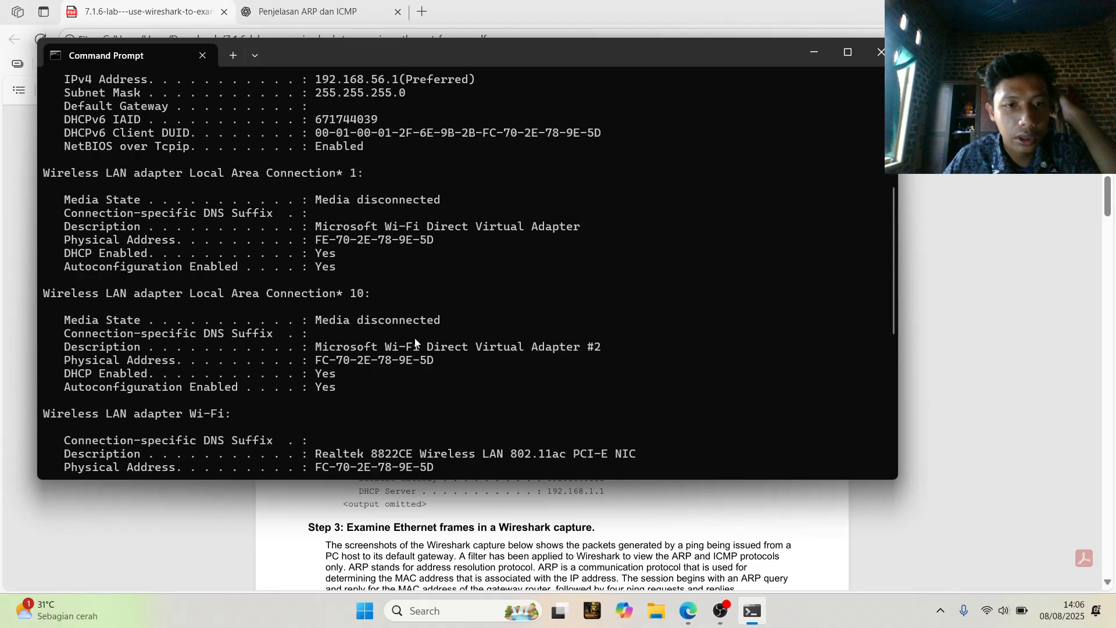
pyautogui.scroll(-1, 271, 292)
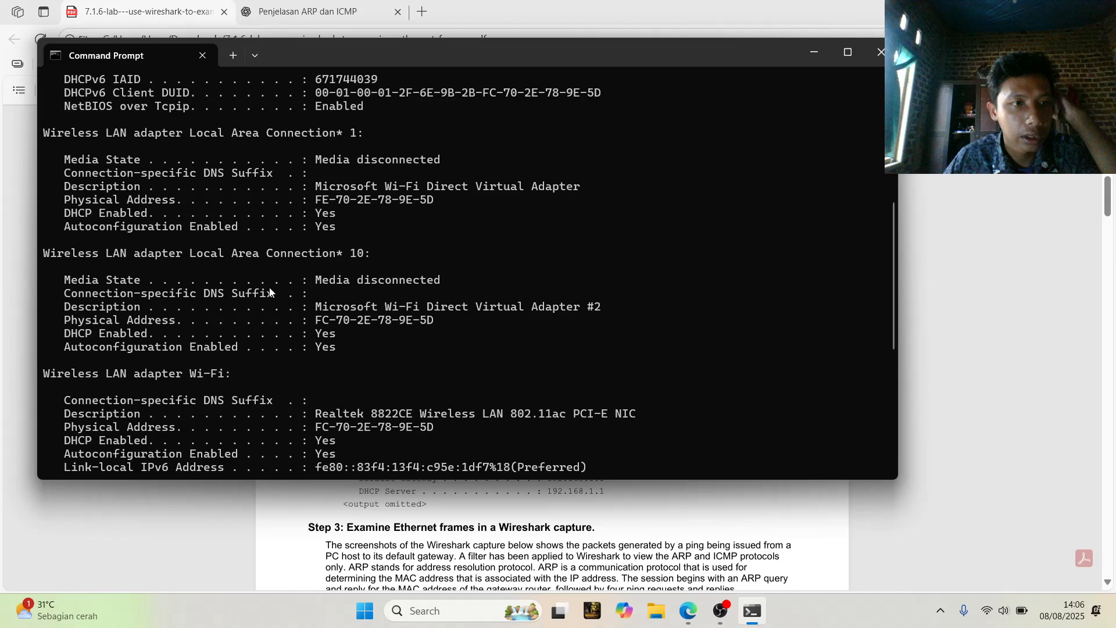
pyautogui.scroll(-1, 169, 266)
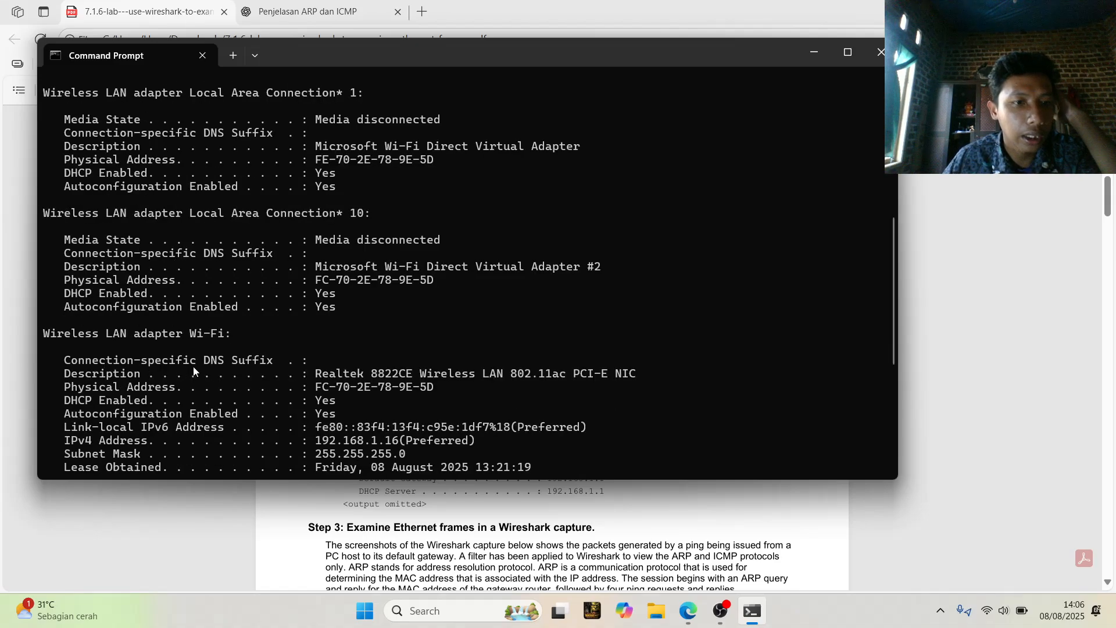
# Examine the Wi-Fi adapter's description, physical address, DHCP Enabled and Autoconfiguration Enabled entries in the ipconfig /all output.
pyautogui.scroll(-2, 218, 341)
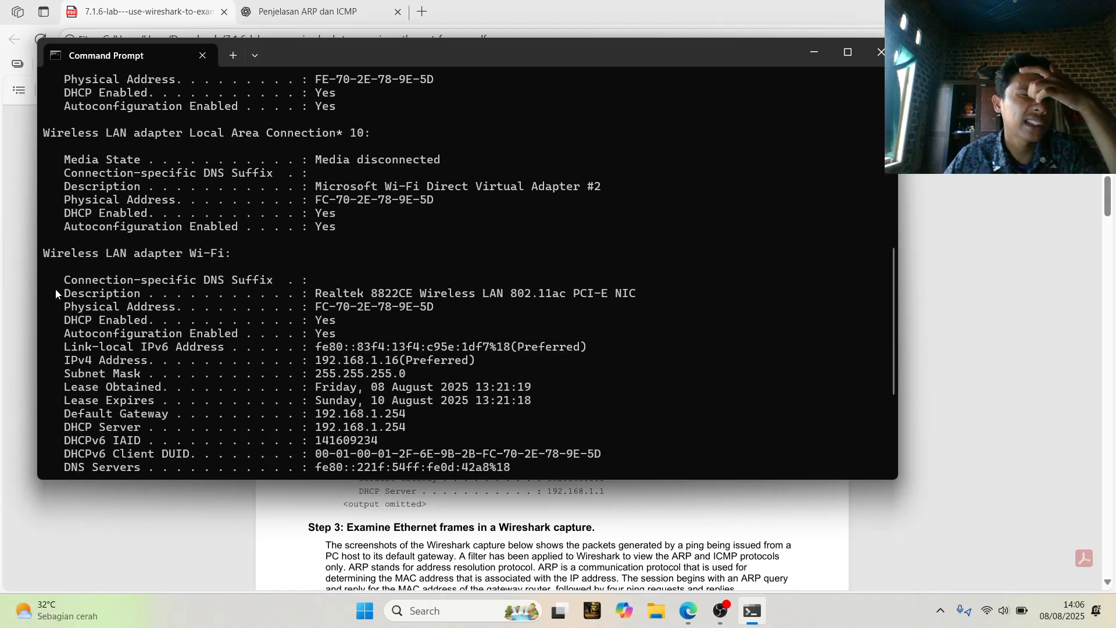
pyautogui.scroll(-1, 412, 330)
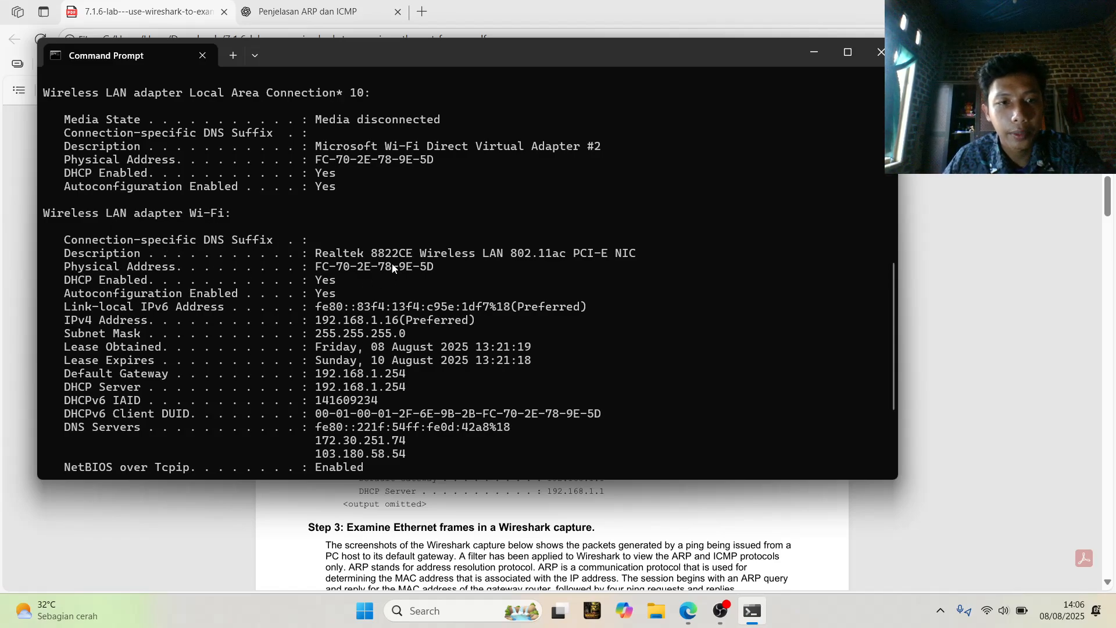
pyautogui.moveTo(309, 252); pyautogui.dragTo(642, 256)
pyautogui.click(128, 256)
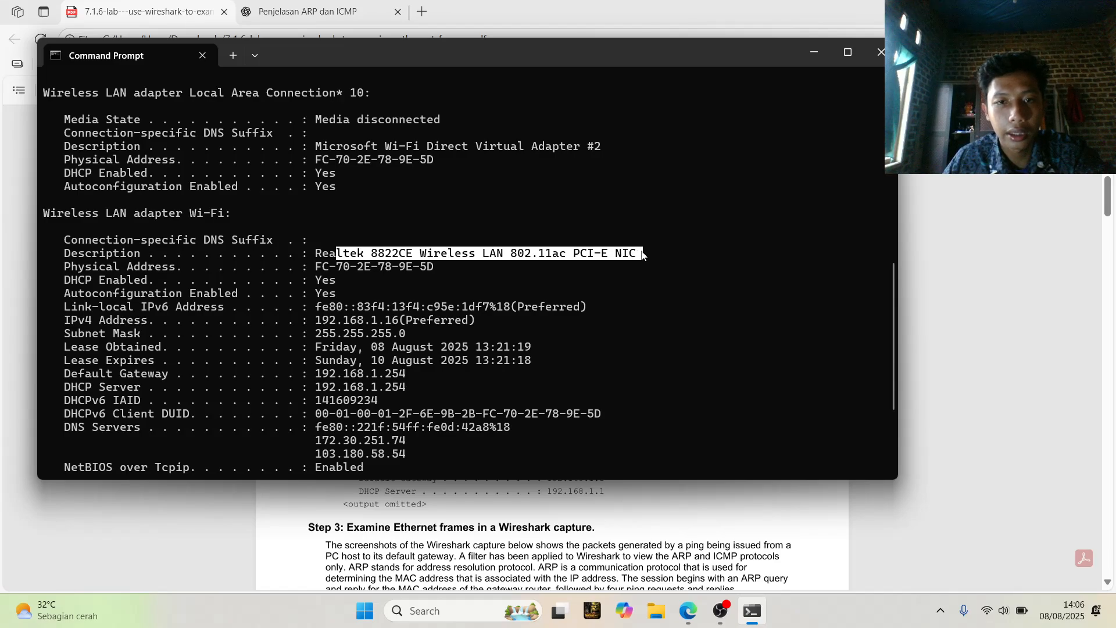
pyautogui.moveTo(313, 266); pyautogui.dragTo(455, 267)
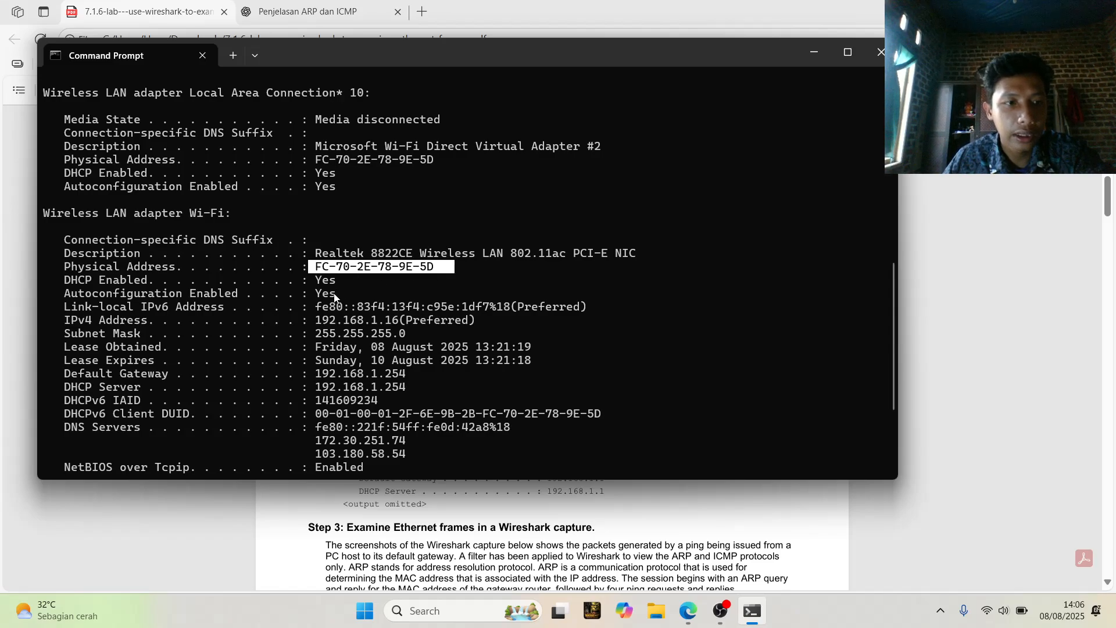
pyautogui.click(350, 284)
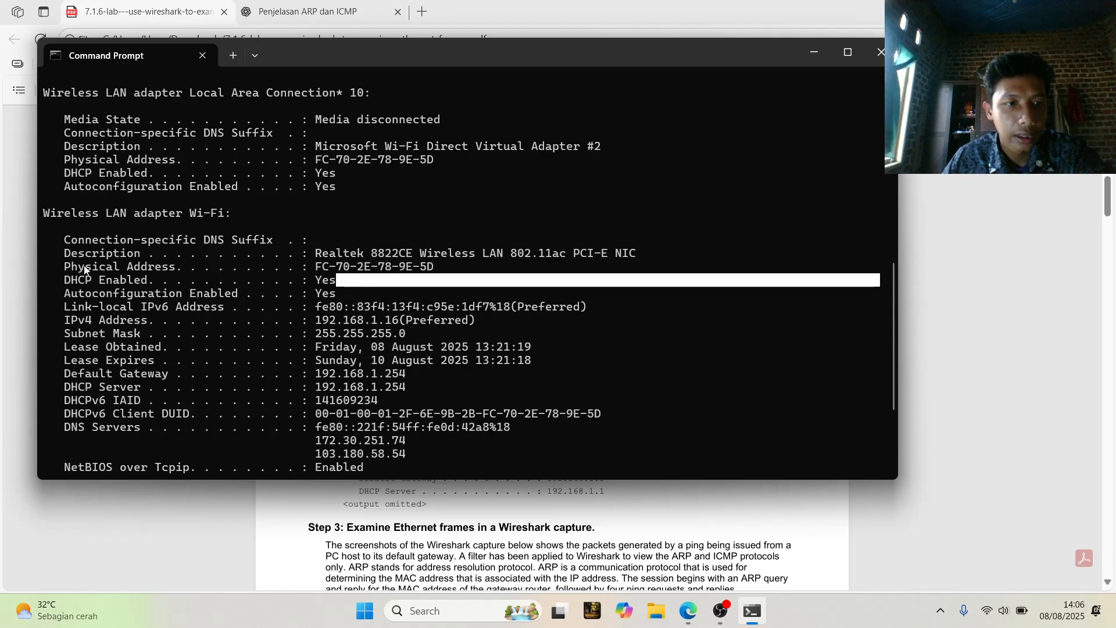
pyautogui.moveTo(81, 267); pyautogui.dragTo(178, 270)
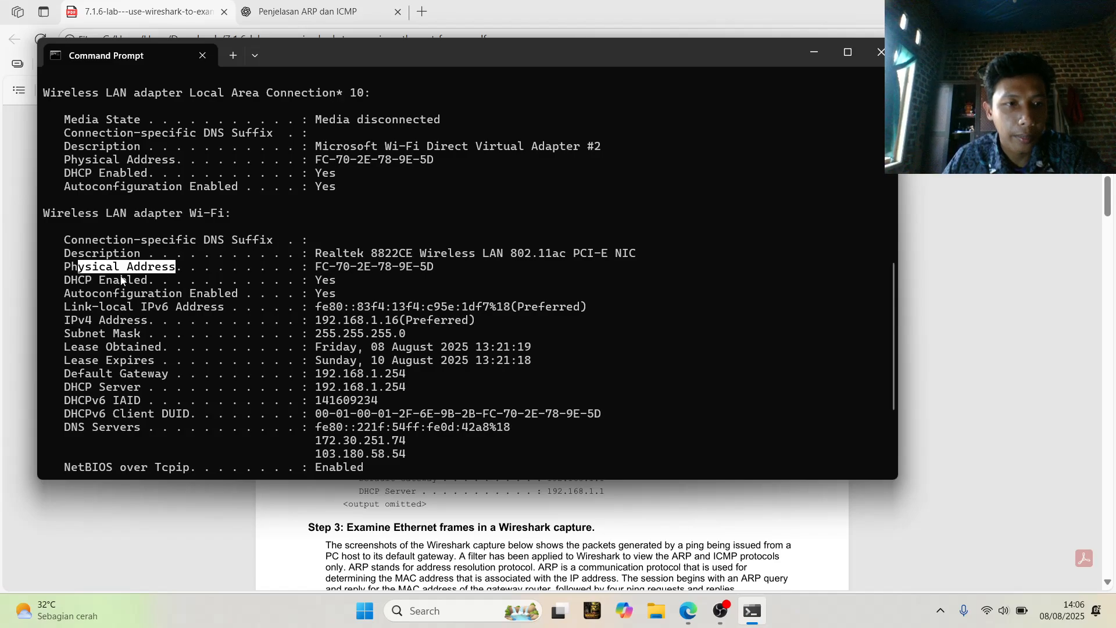
pyautogui.click(88, 282)
pyautogui.moveTo(88, 281); pyautogui.dragTo(170, 287)
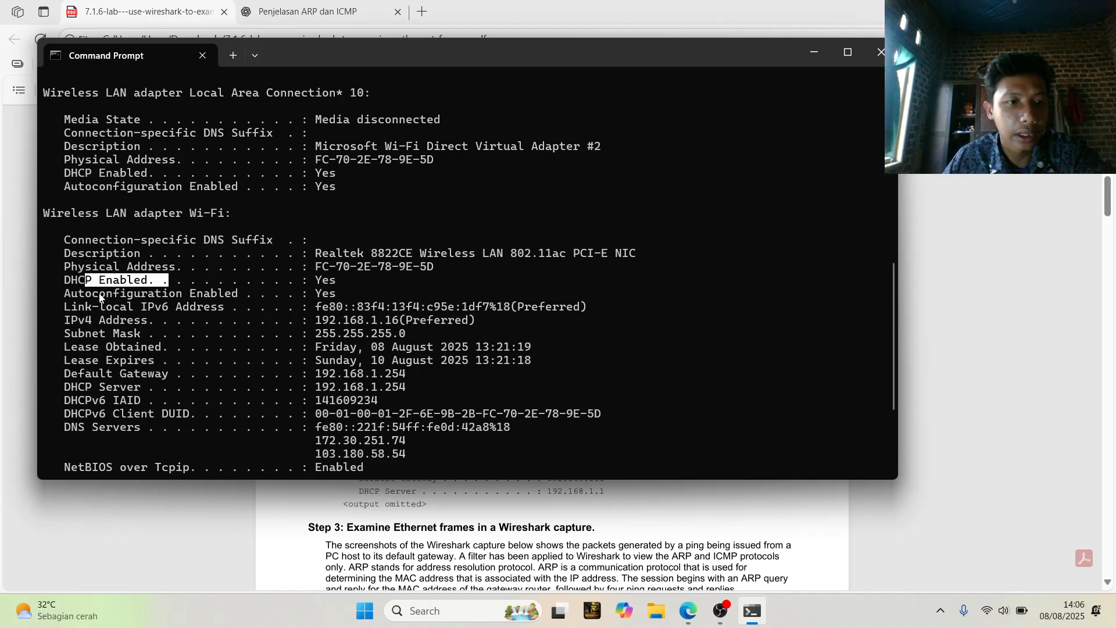
pyautogui.moveTo(93, 295); pyautogui.dragTo(362, 275)
pyautogui.click(353, 321)
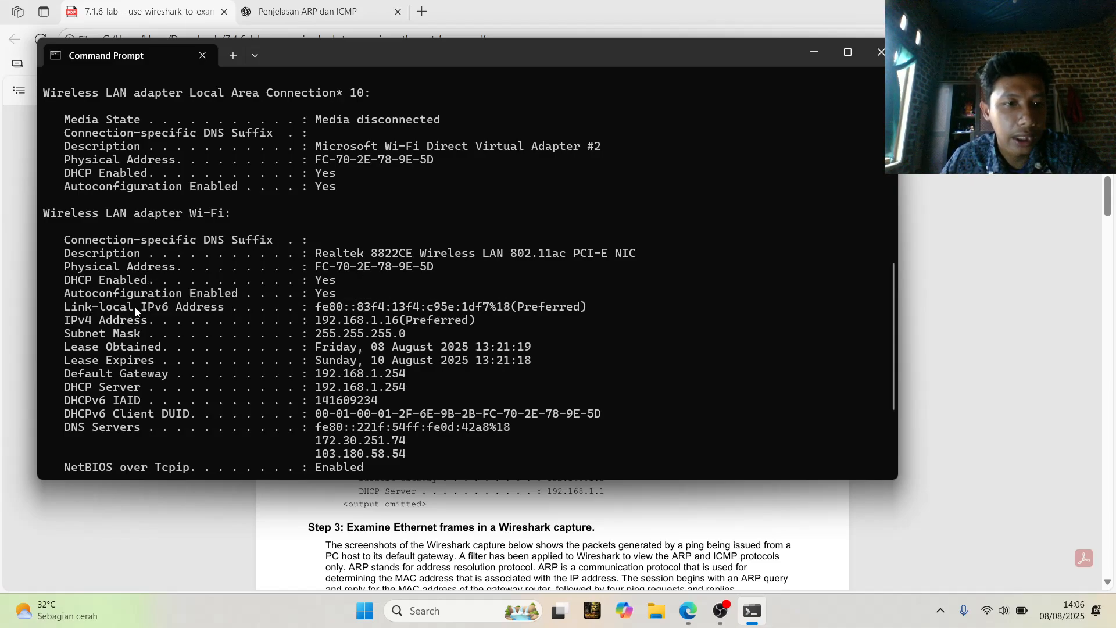
# Examine the Wi-Fi adapter's link-local IPv6 address, IPv4 address and subnet mask.
pyautogui.moveTo(136, 312); pyautogui.dragTo(589, 314)
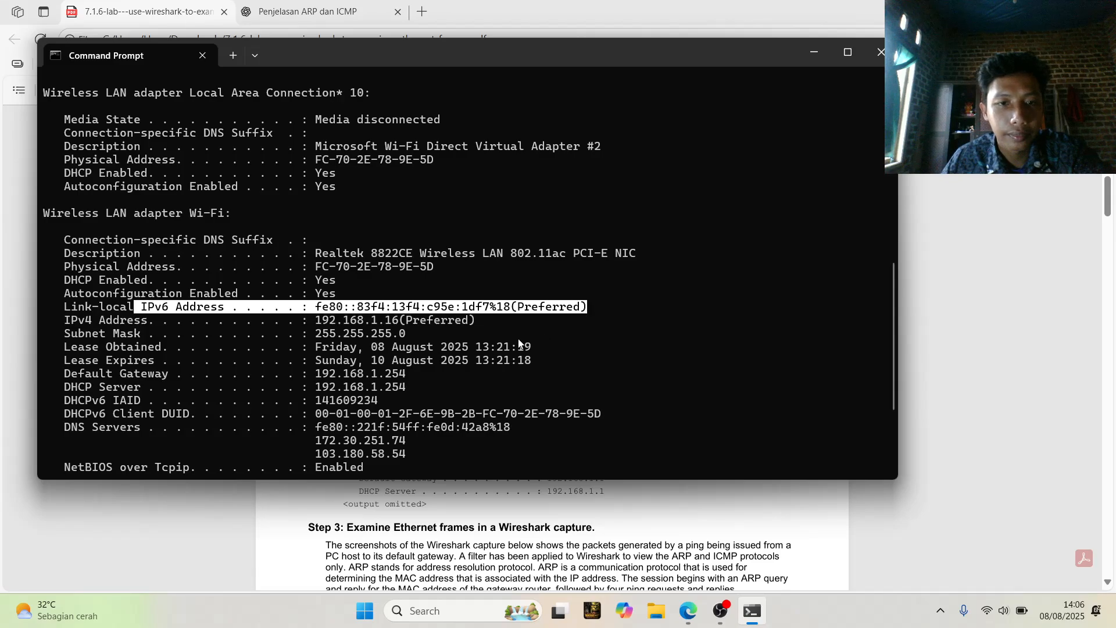
pyautogui.click(355, 308)
pyautogui.moveTo(319, 308); pyautogui.dragTo(584, 300)
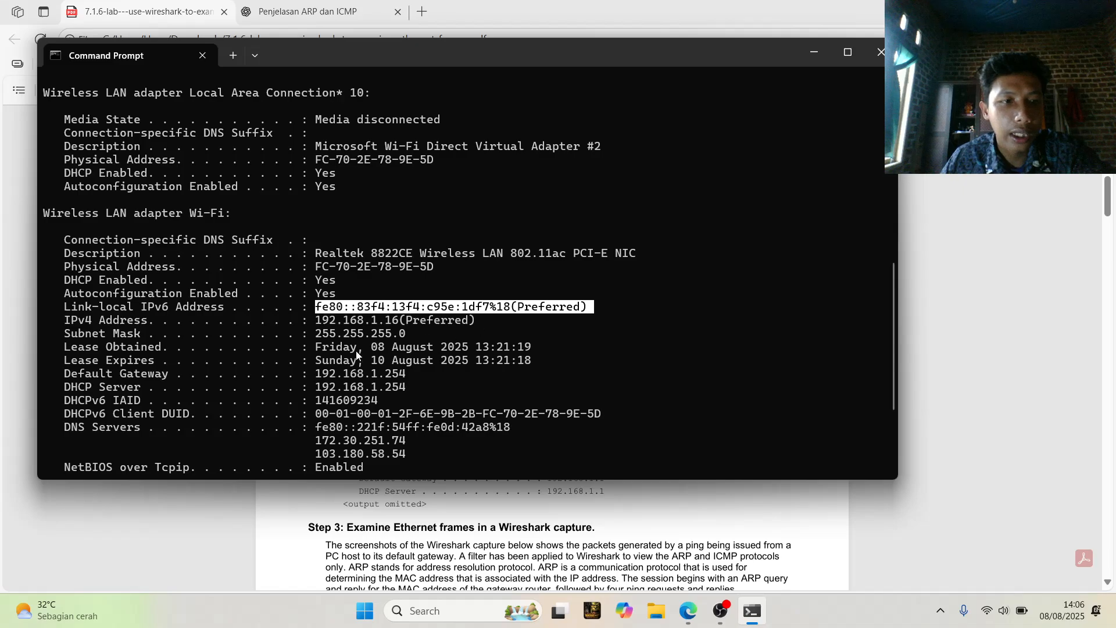
pyautogui.moveTo(311, 321); pyautogui.dragTo(397, 323)
pyautogui.moveTo(324, 308); pyautogui.dragTo(579, 313)
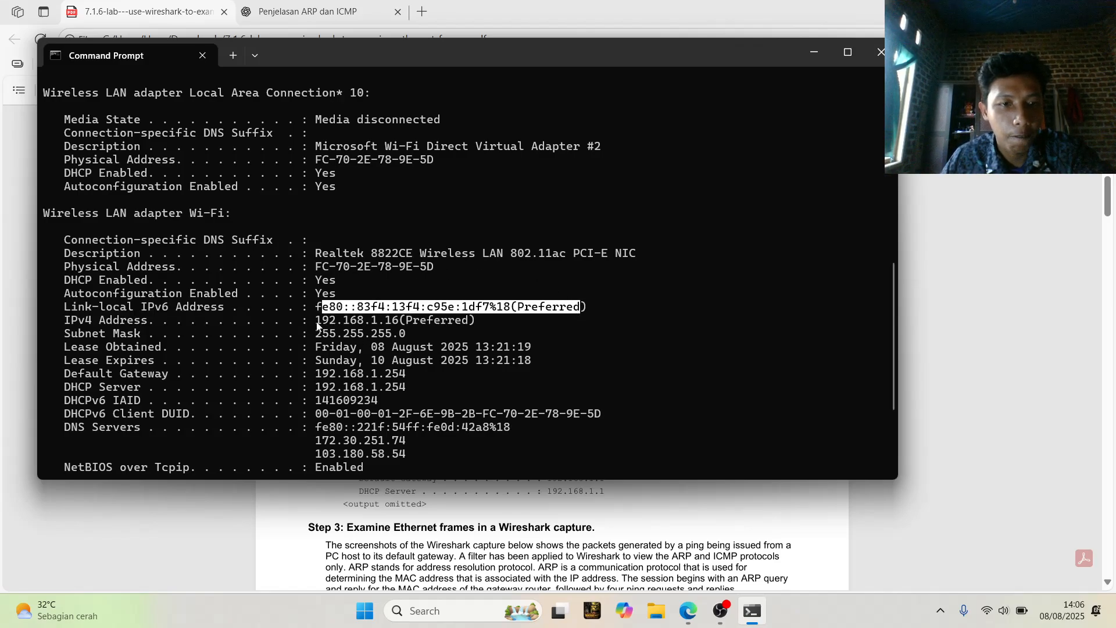
pyautogui.moveTo(315, 322); pyautogui.dragTo(398, 323)
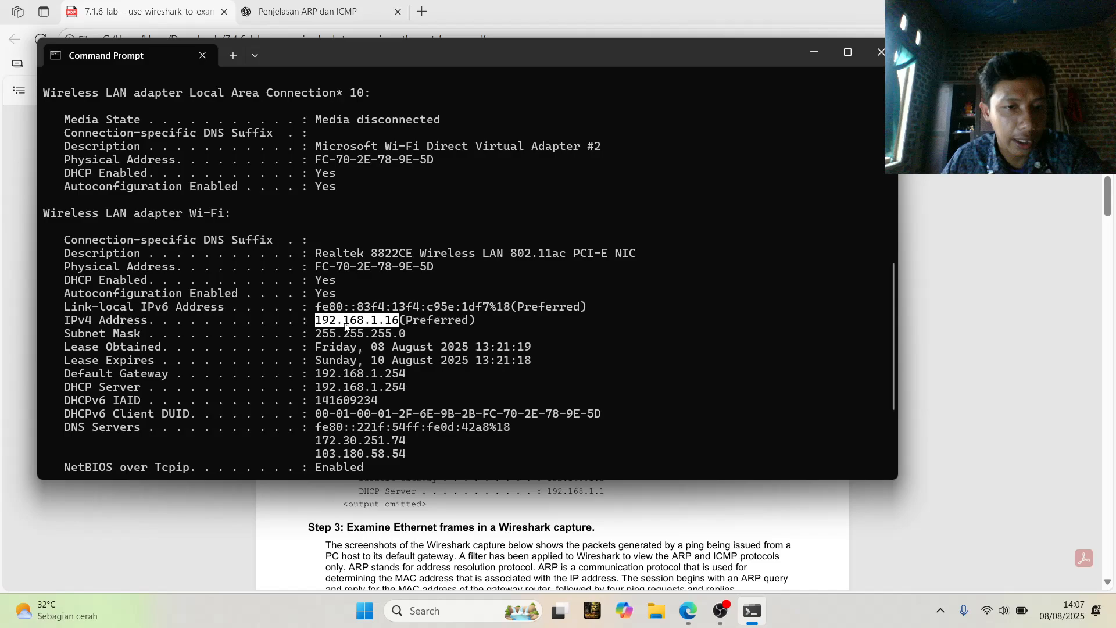
pyautogui.moveTo(318, 334); pyautogui.dragTo(418, 343)
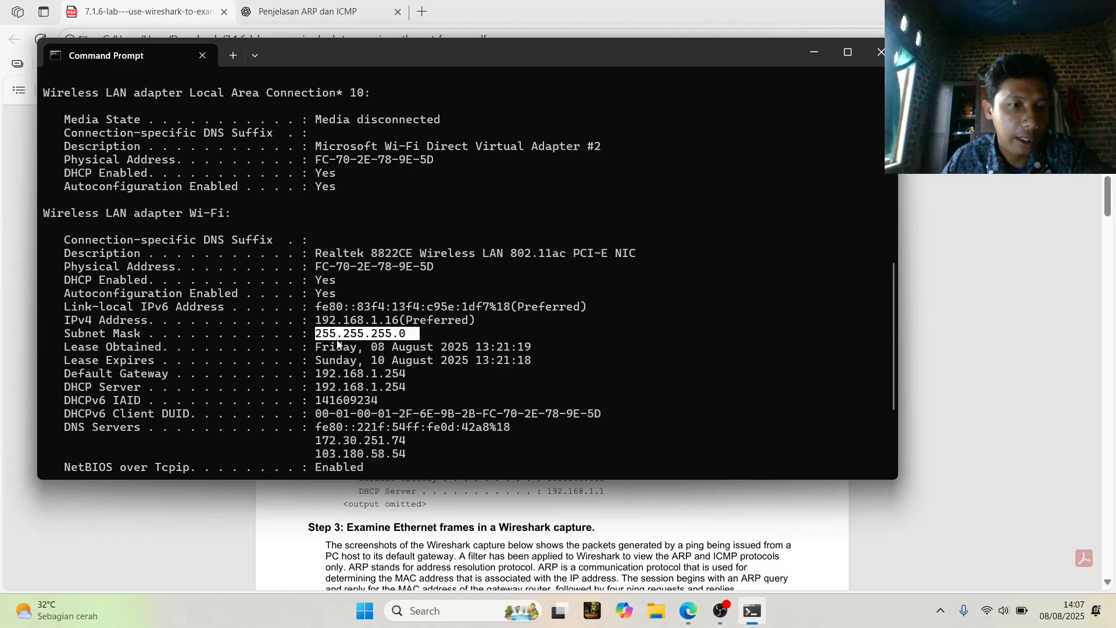
# Examine the Wi-Fi adapter's default gateway and DHCP server addresses.
pyautogui.scroll(-1, 330, 363)
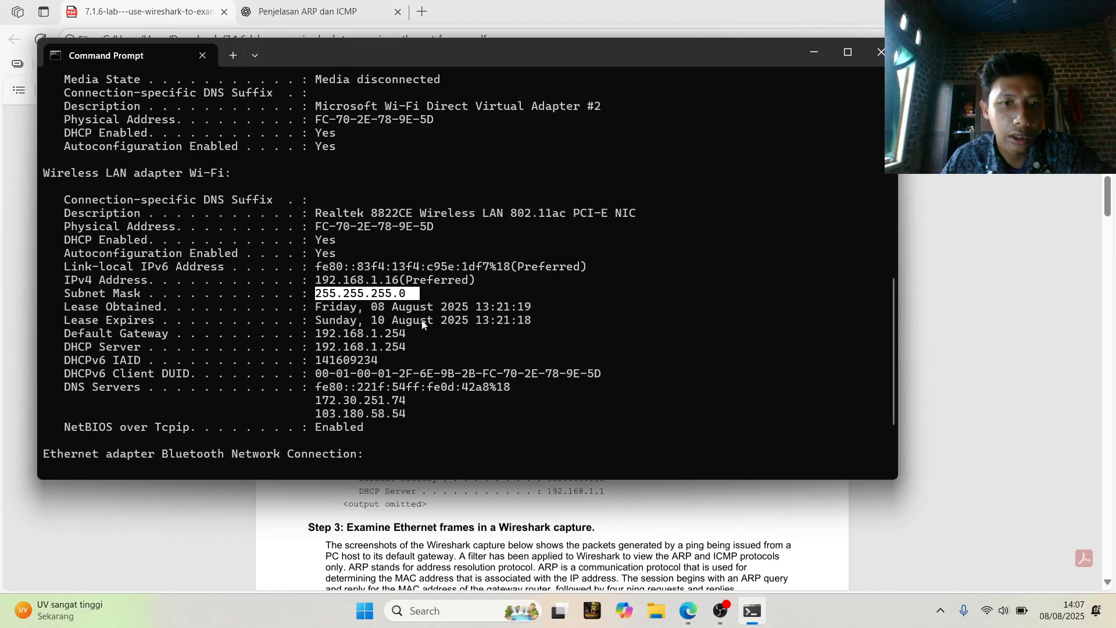
pyautogui.moveTo(94, 336); pyautogui.dragTo(211, 336)
pyautogui.moveTo(309, 335); pyautogui.dragTo(419, 332)
pyautogui.moveTo(315, 333); pyautogui.dragTo(413, 346)
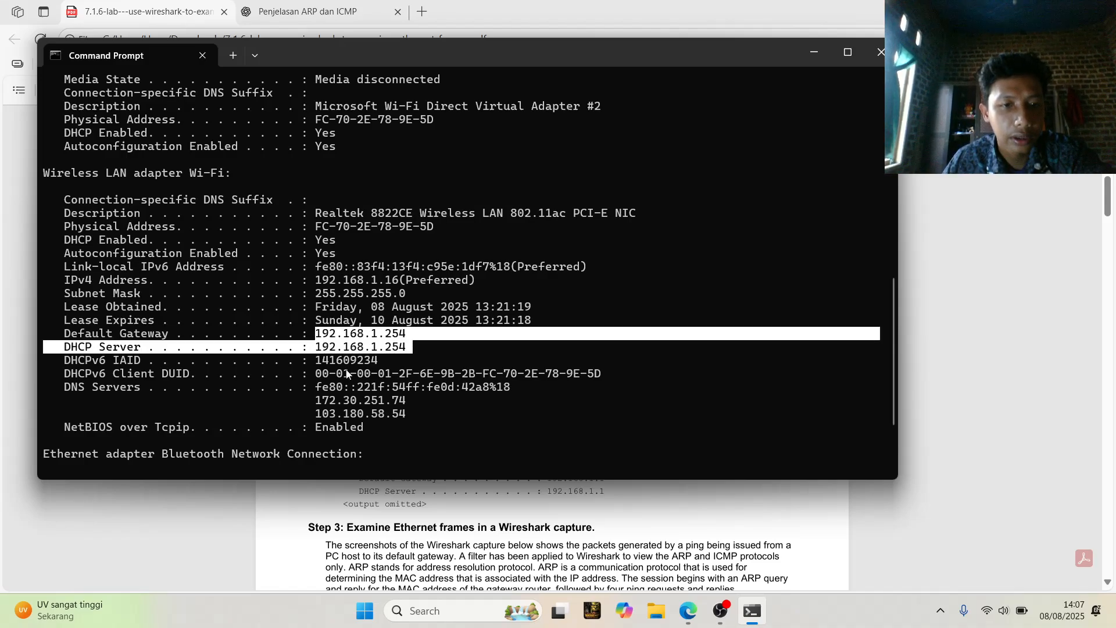
pyautogui.scroll(-3, 356, 375)
pyautogui.scroll(10, 431, 345)
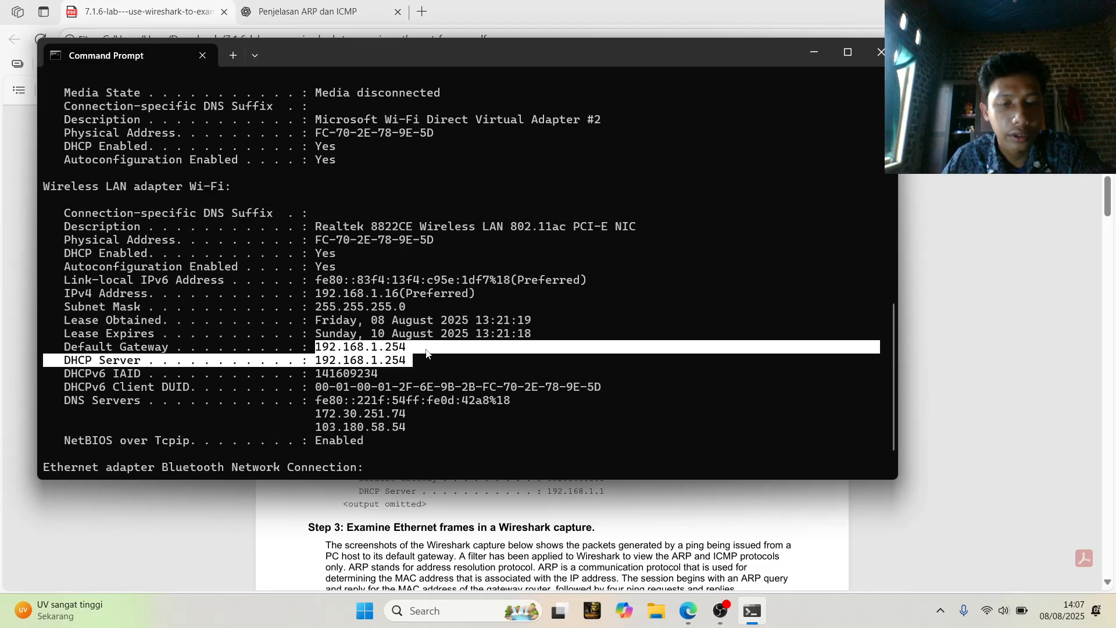
# Close Command Prompt and read Step 3 of the lab, including its Wireshark screenshot of an ARP request.
pyautogui.click(881, 51)
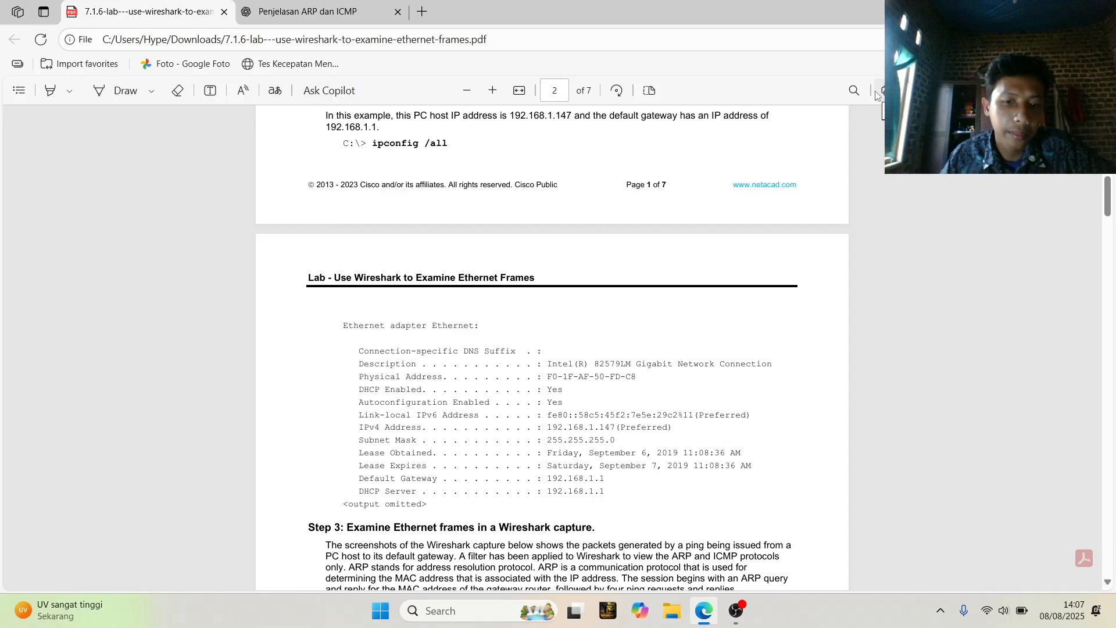
pyautogui.scroll(-3, 720, 488)
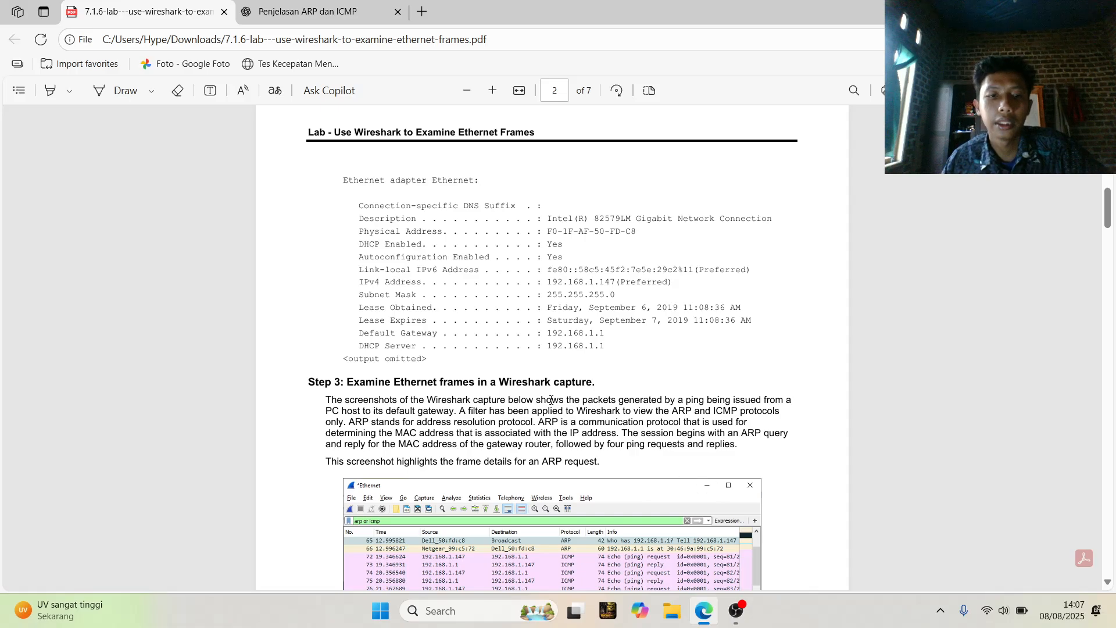
pyautogui.scroll(-1, 662, 464)
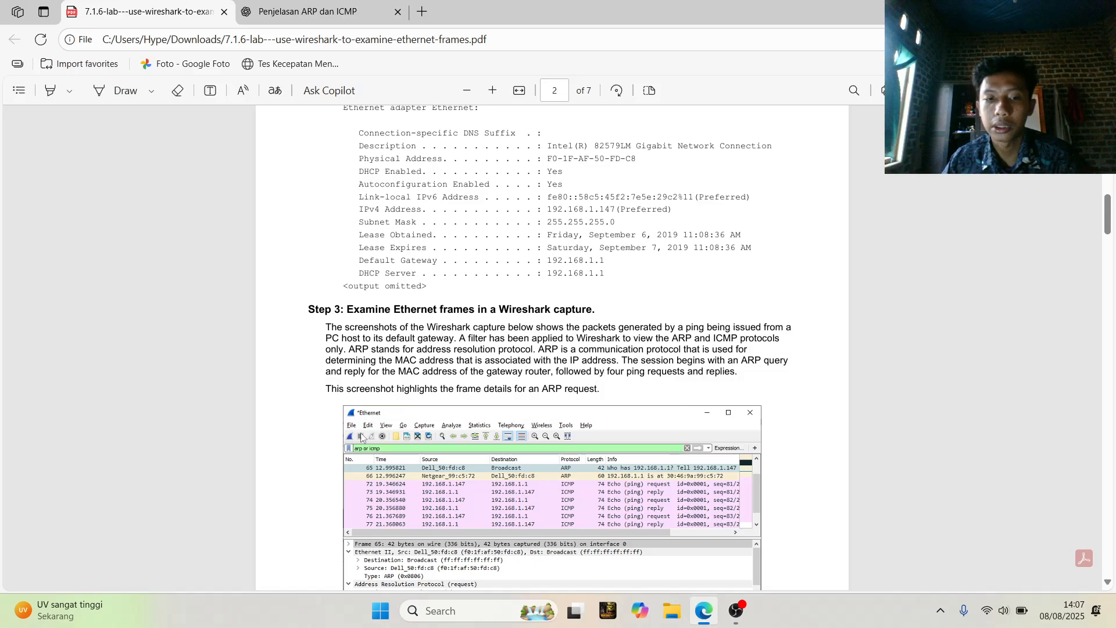
pyautogui.scroll(-5, 296, 426)
pyautogui.scroll(2, 455, 379)
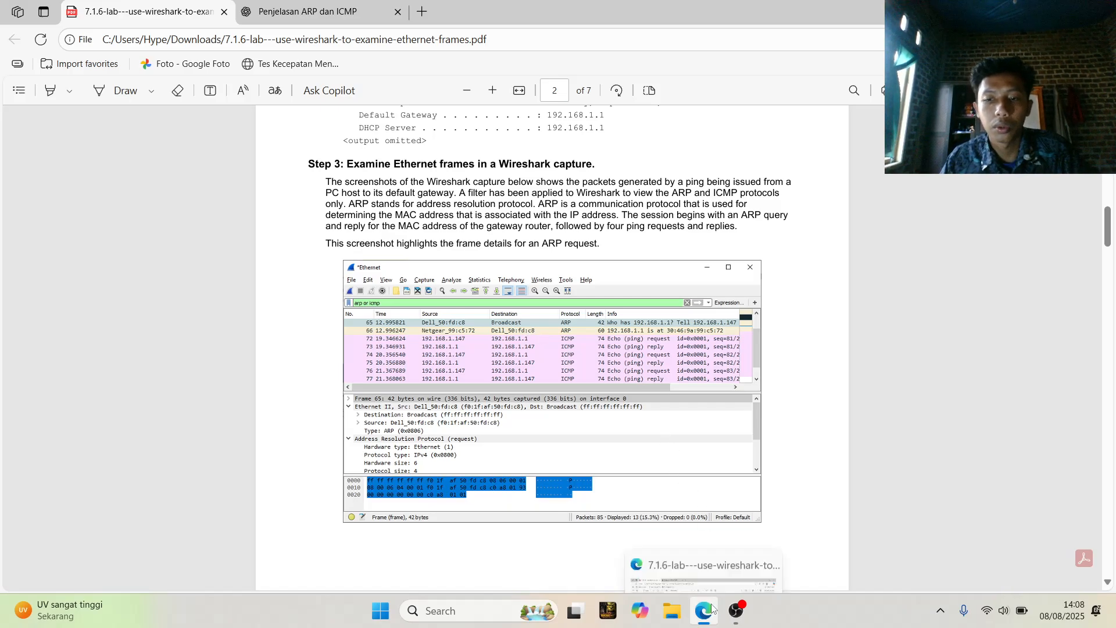
# Open a new Command Prompt and run ipconfig /all again.
pyautogui.click(494, 610)
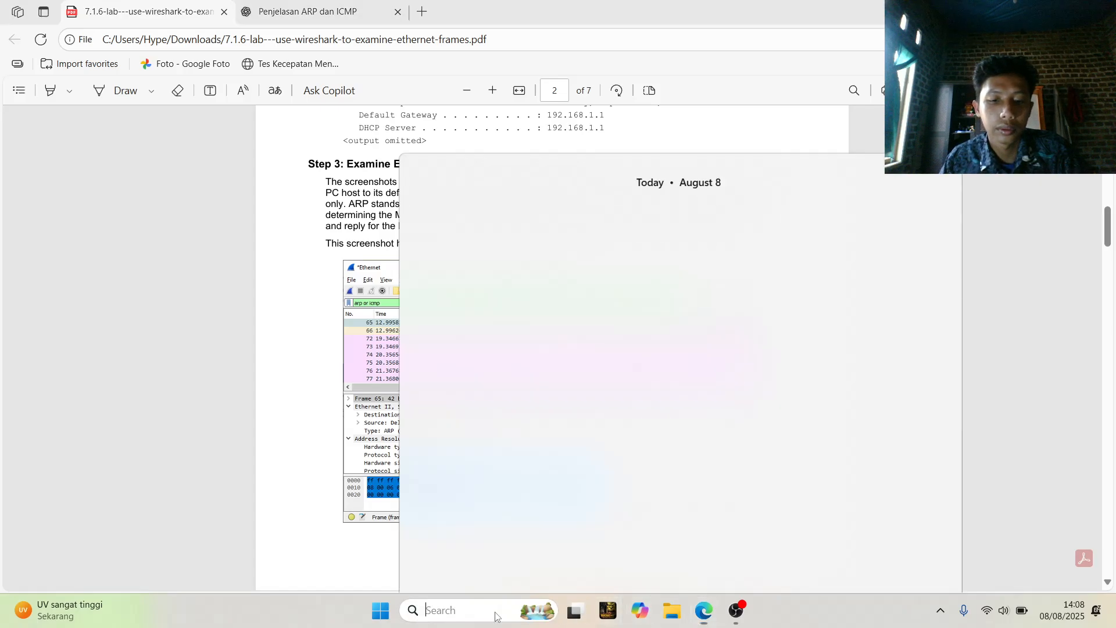
pyautogui.click(469, 118)
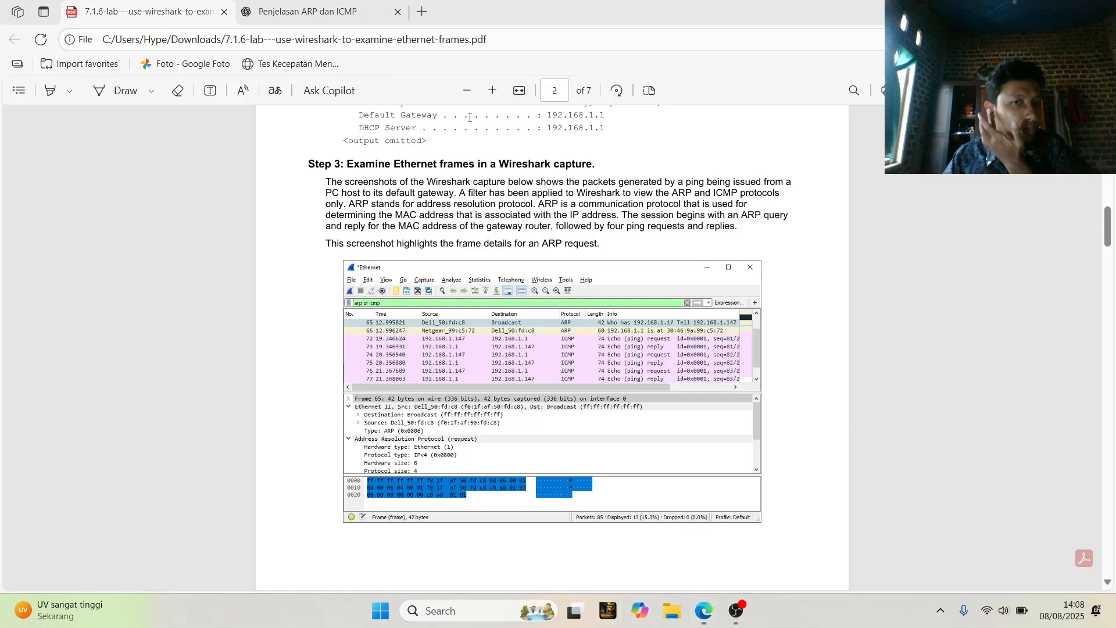
pyautogui.write('i')
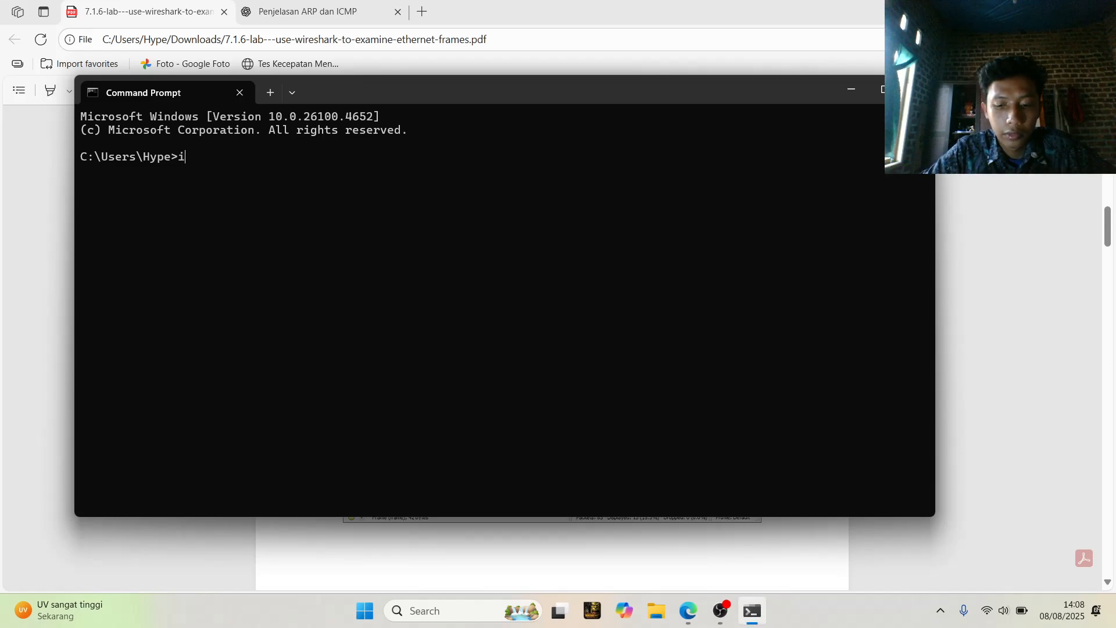
pyautogui.write('p conf')
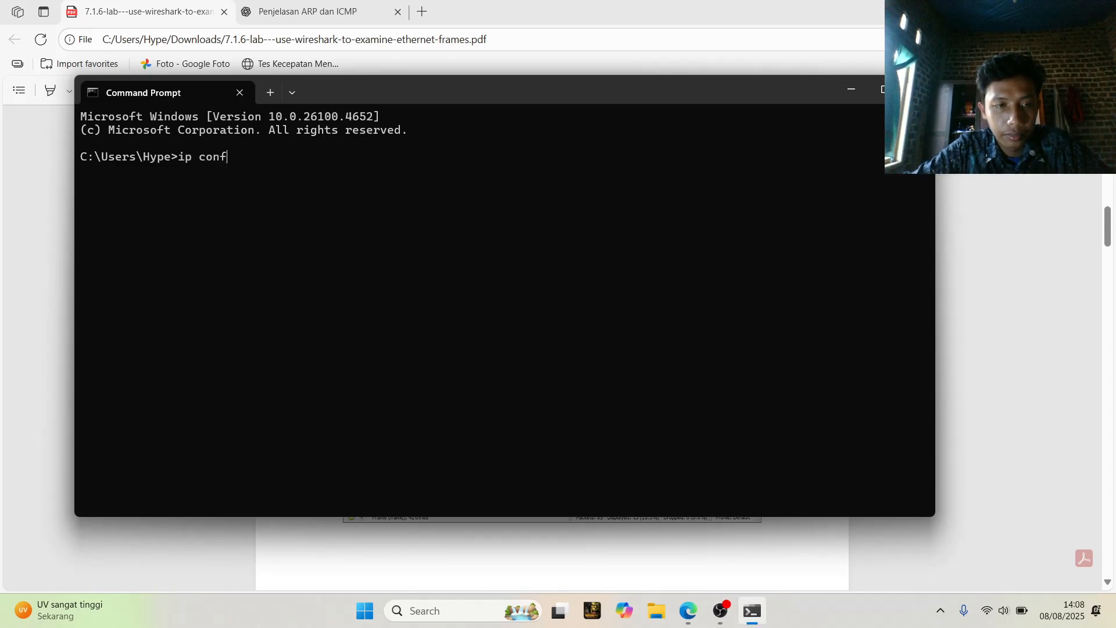
pyautogui.press('BackSpace')
pyautogui.press('BackSpace')
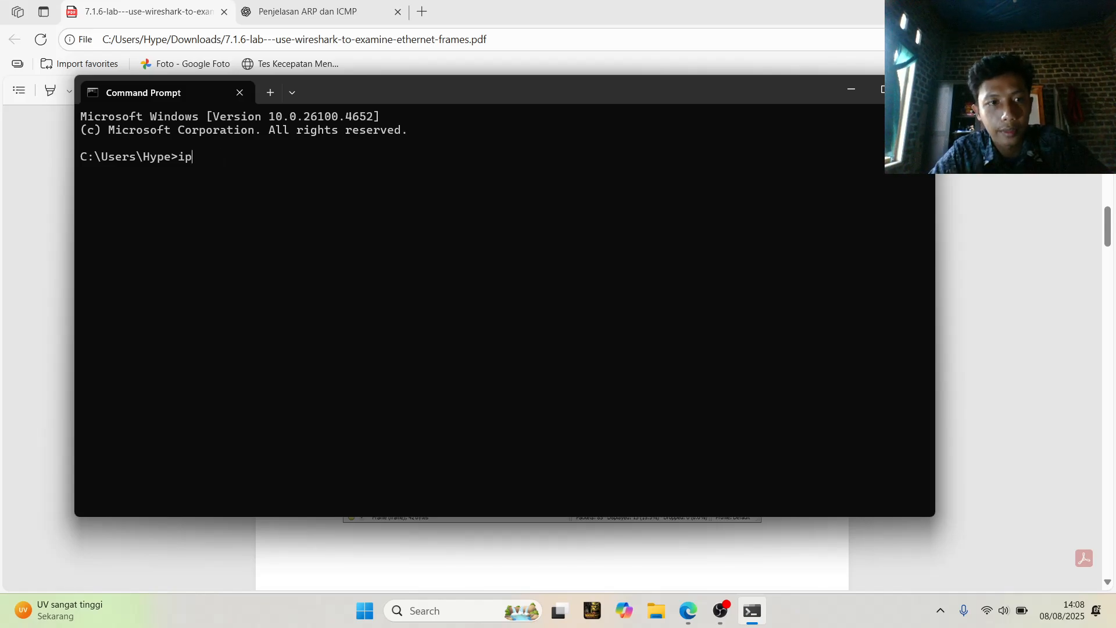
pyautogui.write('con')
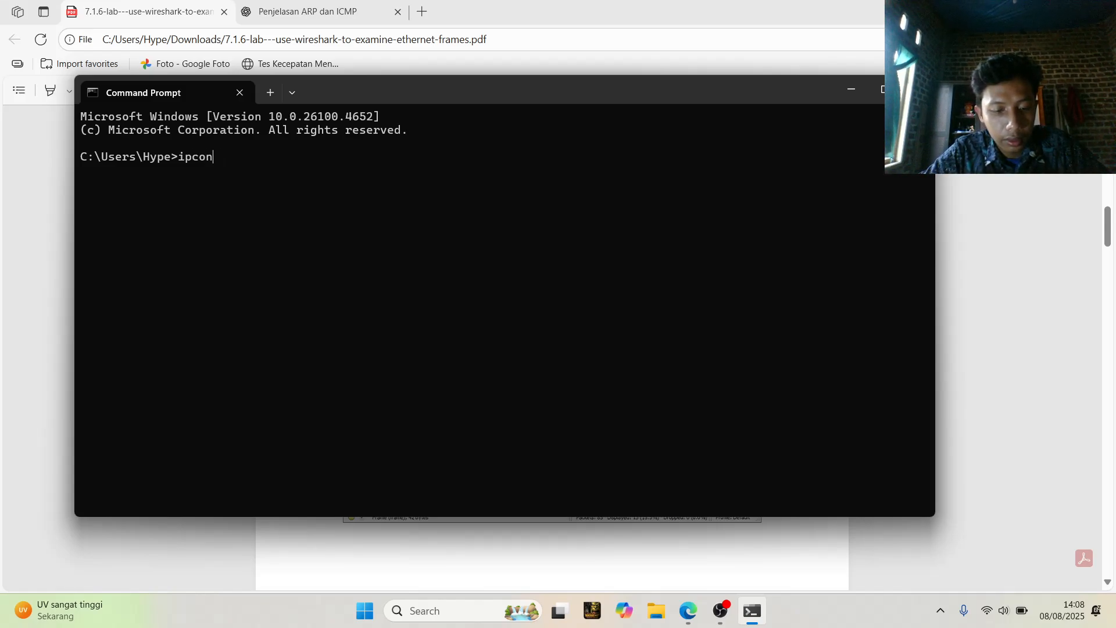
pyautogui.write('fig')
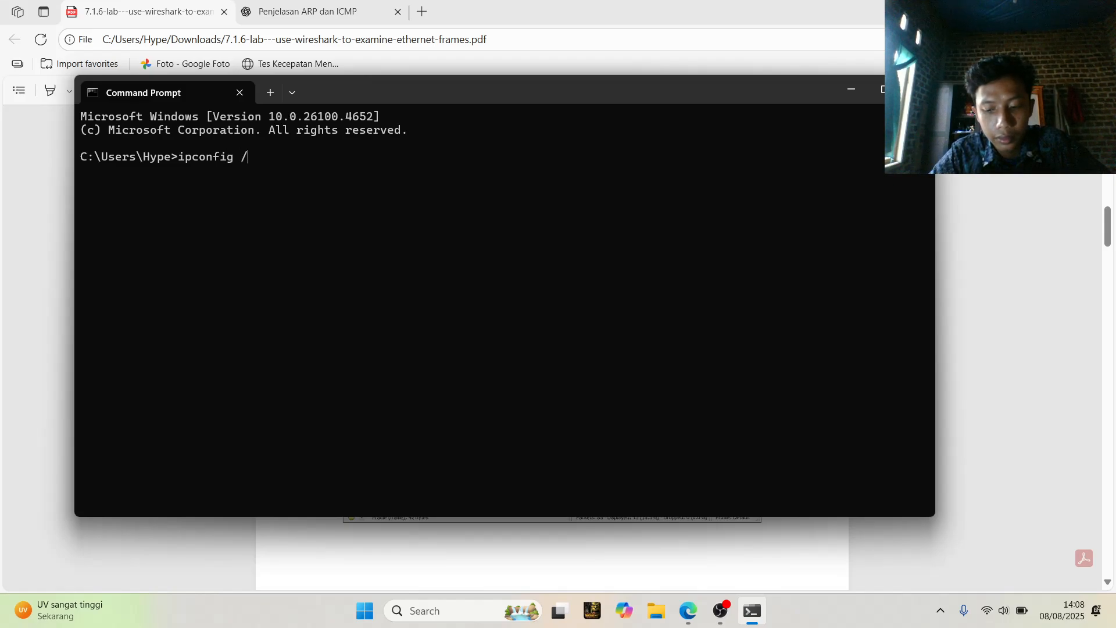
pyautogui.write(' /all')
pyautogui.press('Return')
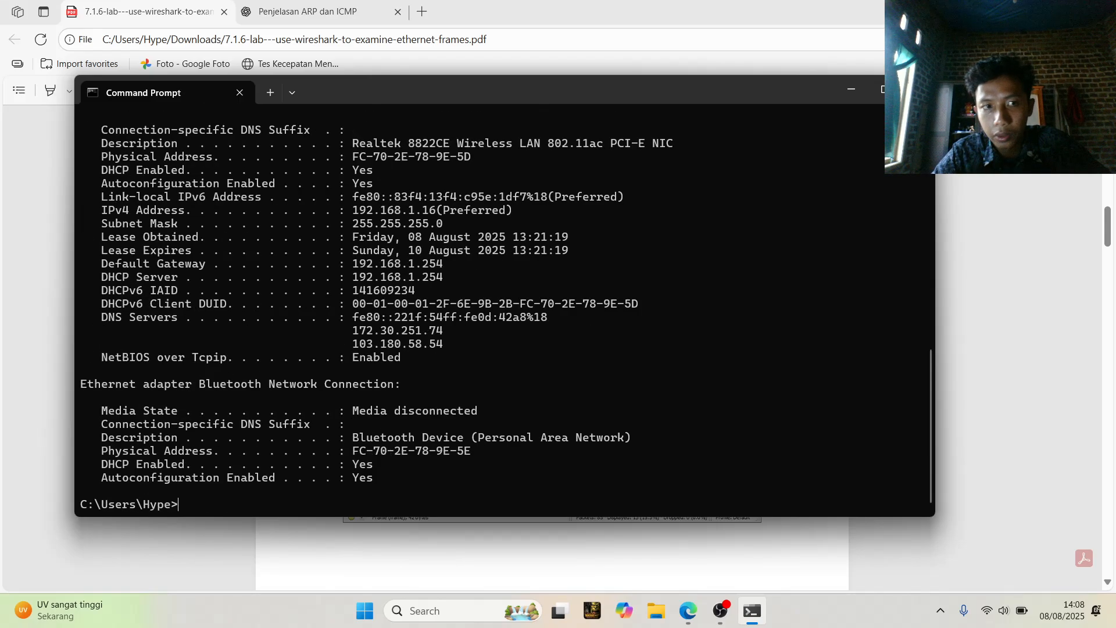
# Copy the Wi-Fi adapter's default gateway address from the command output.
pyautogui.scroll(1, 459, 310)
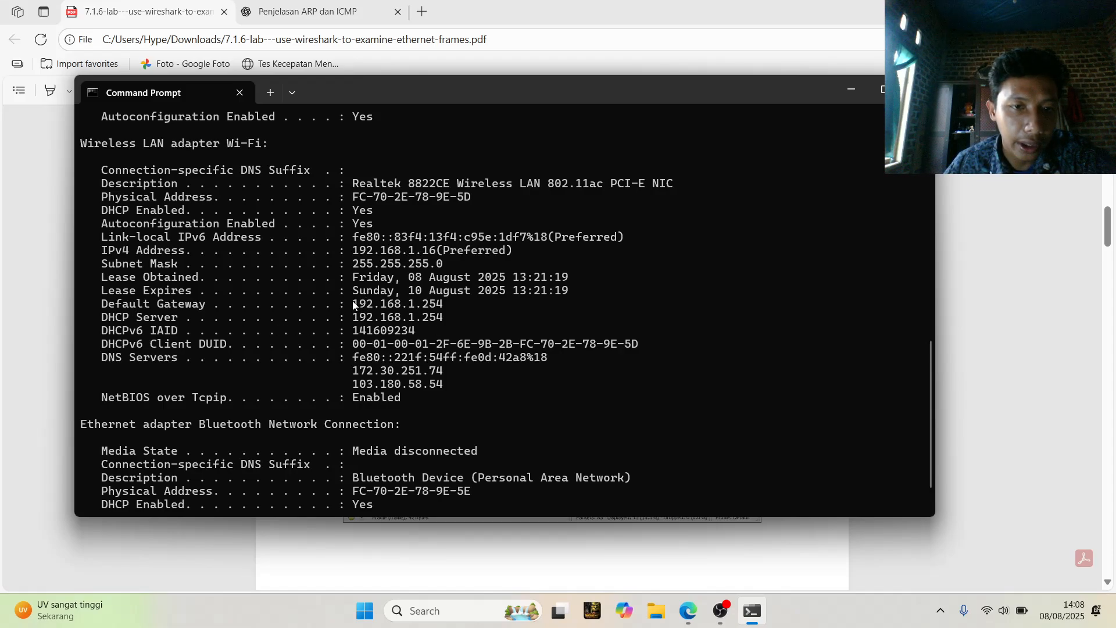
pyautogui.moveTo(353, 306); pyautogui.dragTo(442, 303)
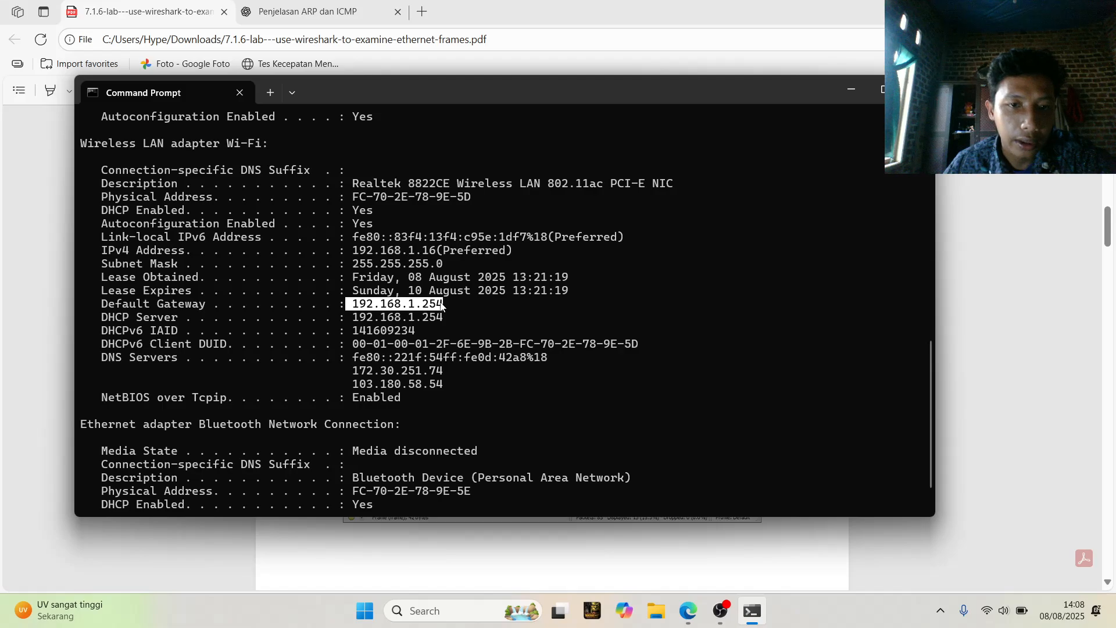
pyautogui.click(356, 308)
pyautogui.moveTo(349, 306); pyautogui.dragTo(443, 305)
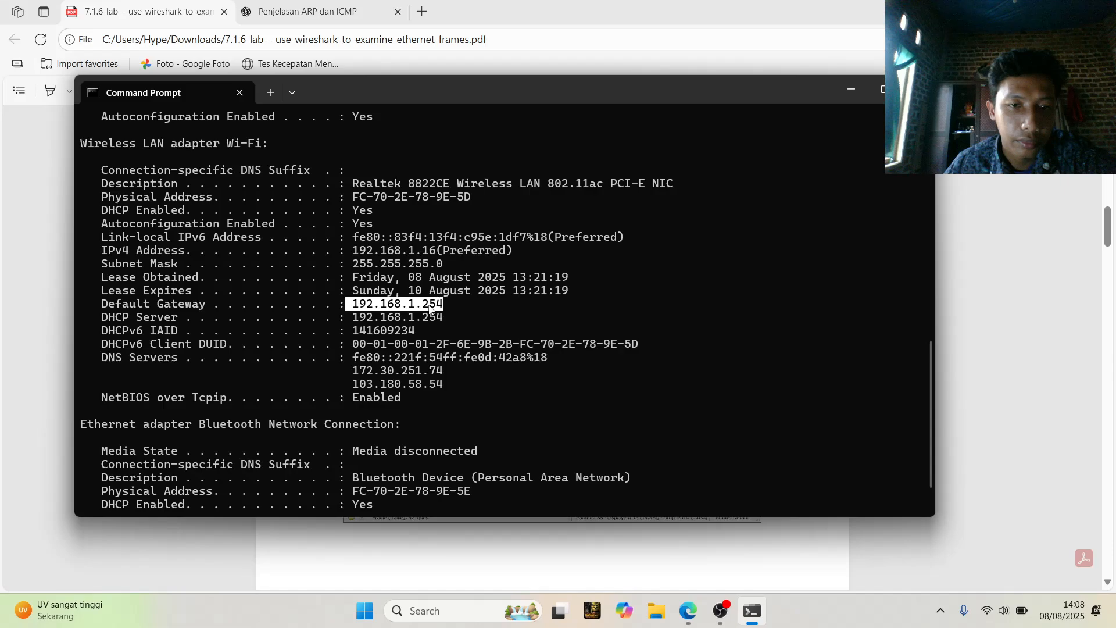
pyautogui.click(429, 306)
pyautogui.moveTo(353, 309); pyautogui.dragTo(443, 304)
pyautogui.hotkey('ctrl', 'c')
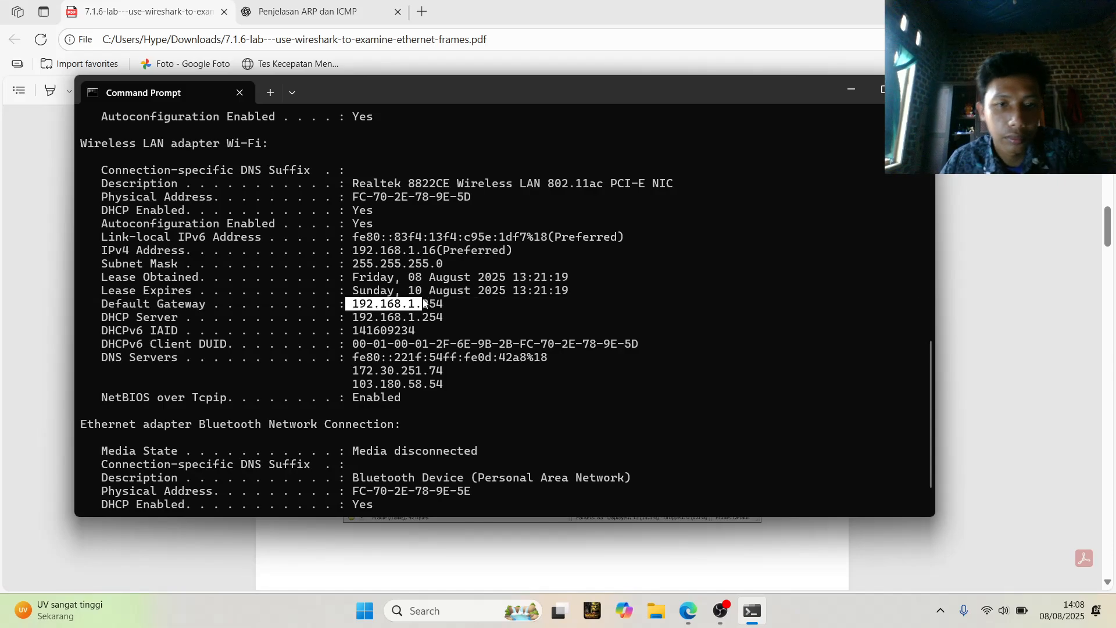
pyautogui.click(442, 314)
# Ping the default gateway at 192.168.1.254 using the copied address.
pyautogui.scroll(-1, 463, 369)
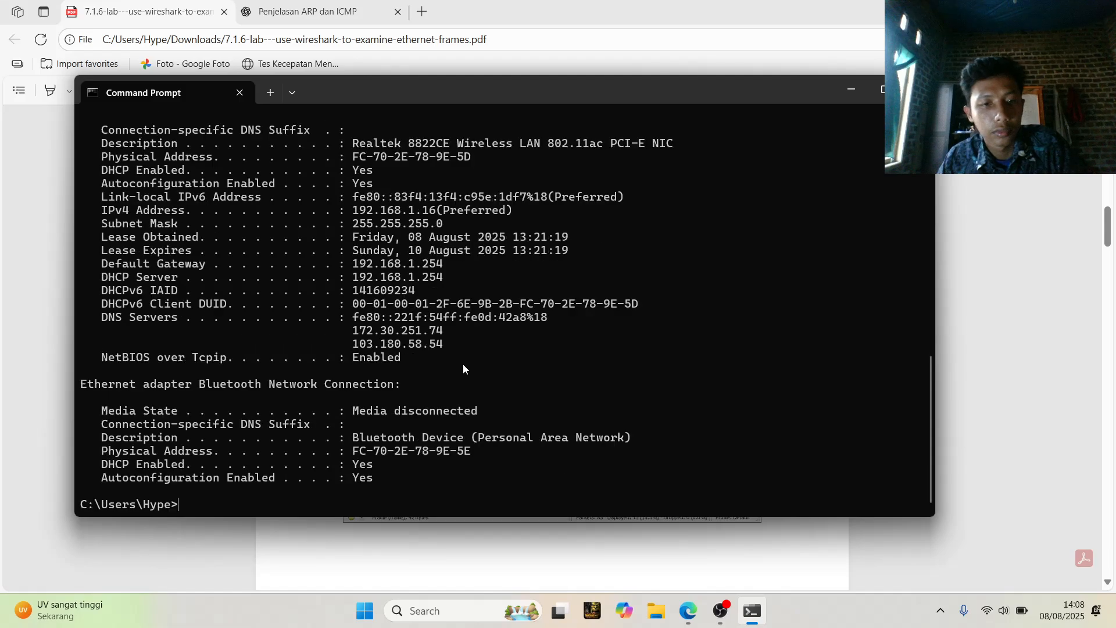
pyautogui.write('ping')
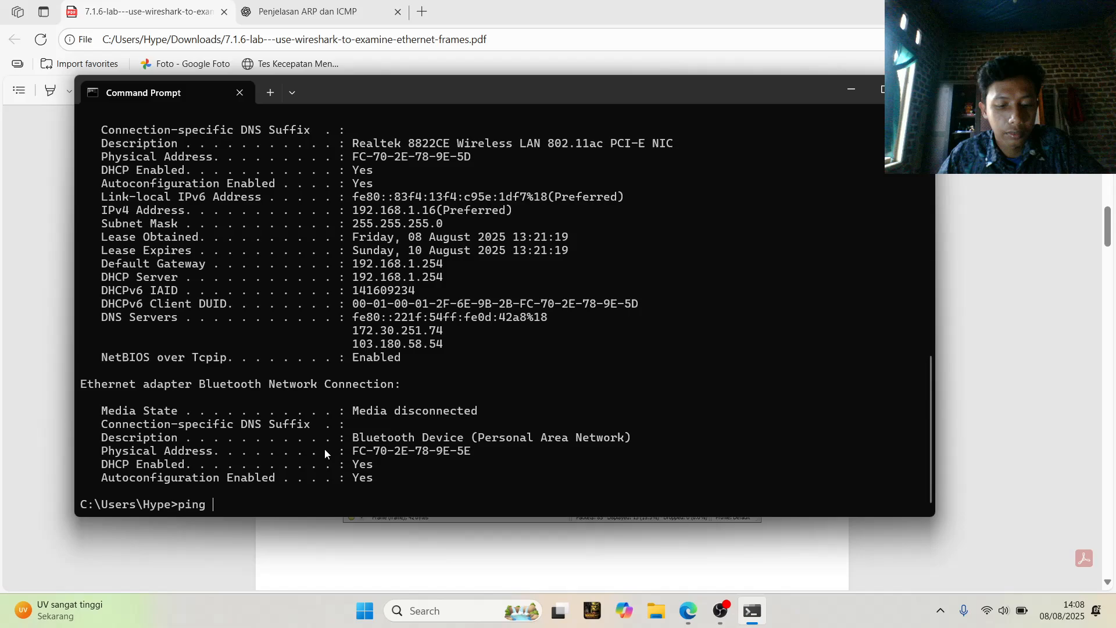
pyautogui.hotkey('ctrl', 'v')
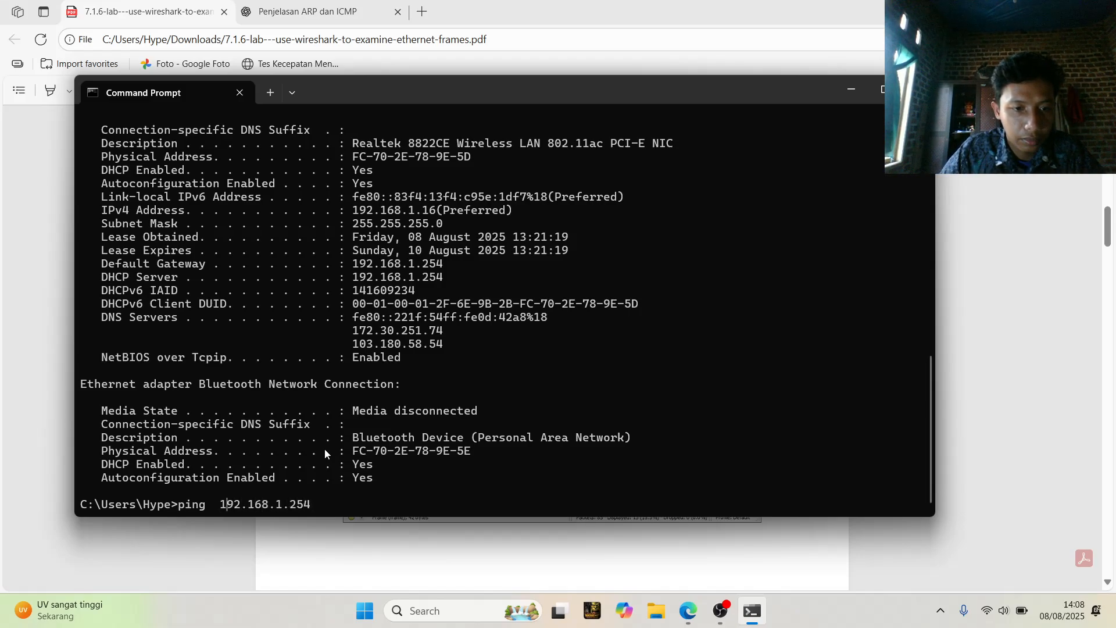
pyautogui.press('BackSpace')
pyautogui.press('Return')
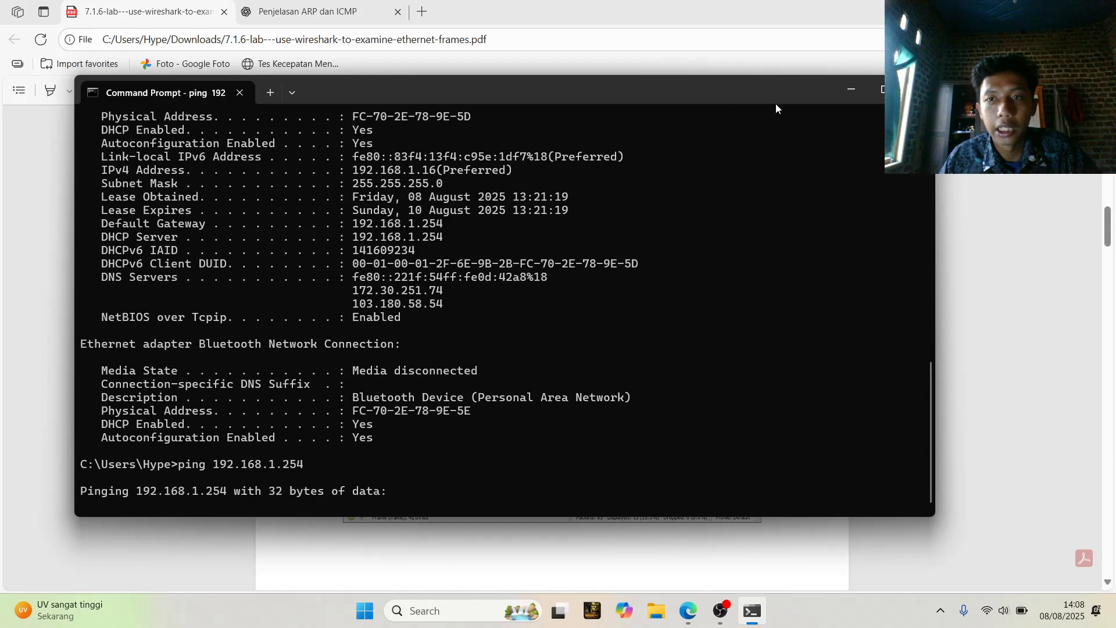
# Return to the lab PDF and view the Wireshark screenshot of the ARP reply on page 3.
pyautogui.click(851, 89)
pyautogui.scroll(-1, 479, 349)
pyautogui.scroll(-5, 480, 349)
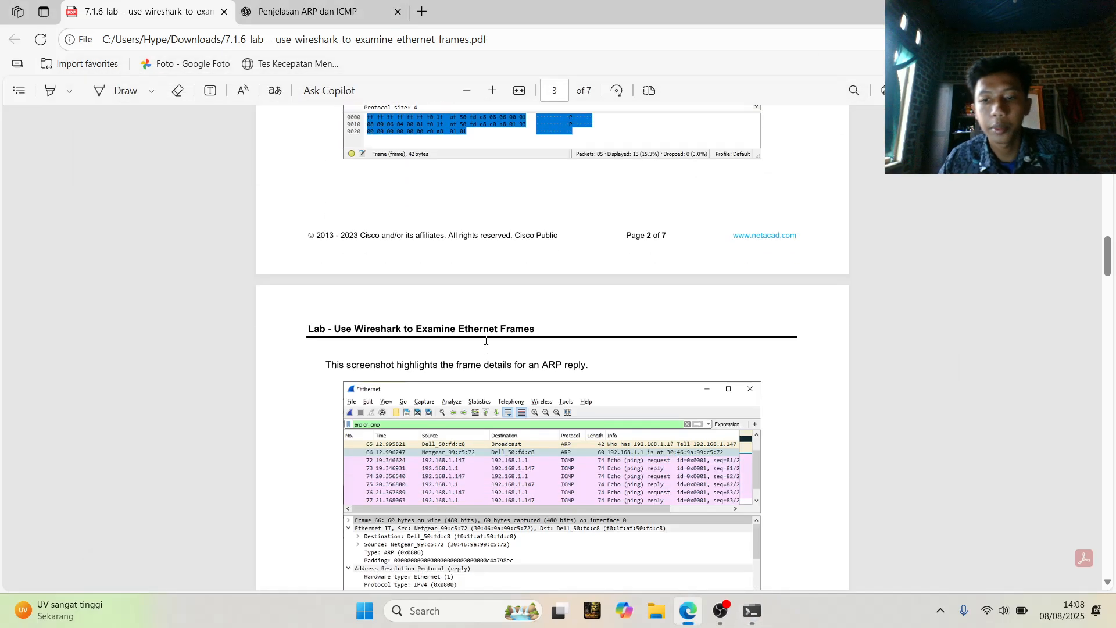
# Search Windows for Wireshark and launch it.
pyautogui.click(451, 615)
pyautogui.write('weather')
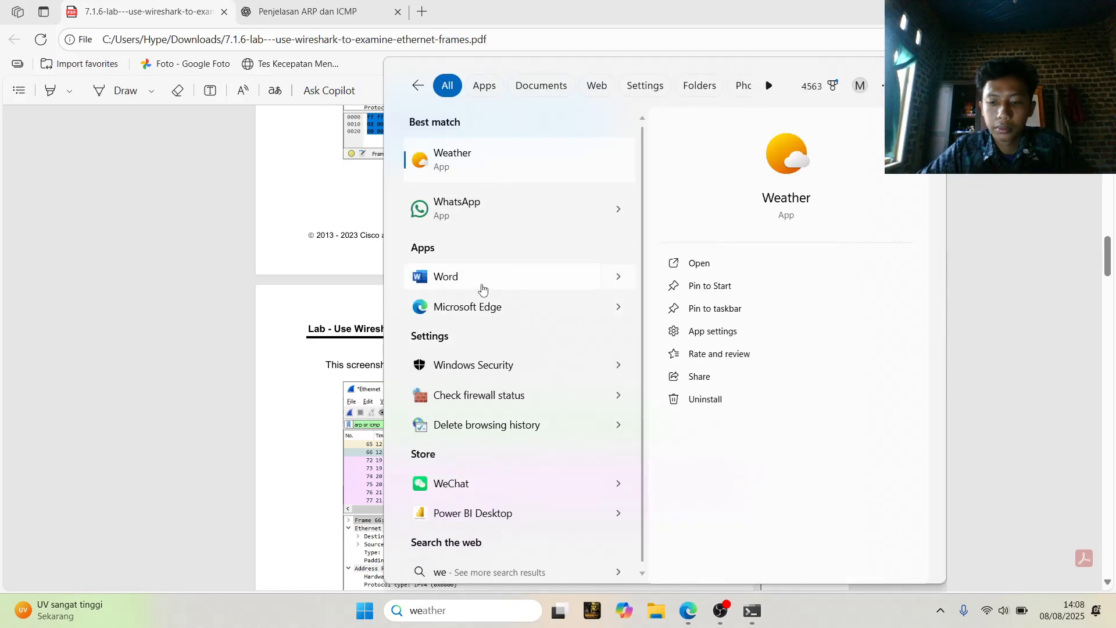
pyautogui.press('BackSpace')
pyautogui.press('BackSpace')
pyautogui.press('BackSpace')
pyautogui.press('BackSpace')
pyautogui.press('BackSpace')
pyautogui.press('BackSpace')
pyautogui.write('ireshark')
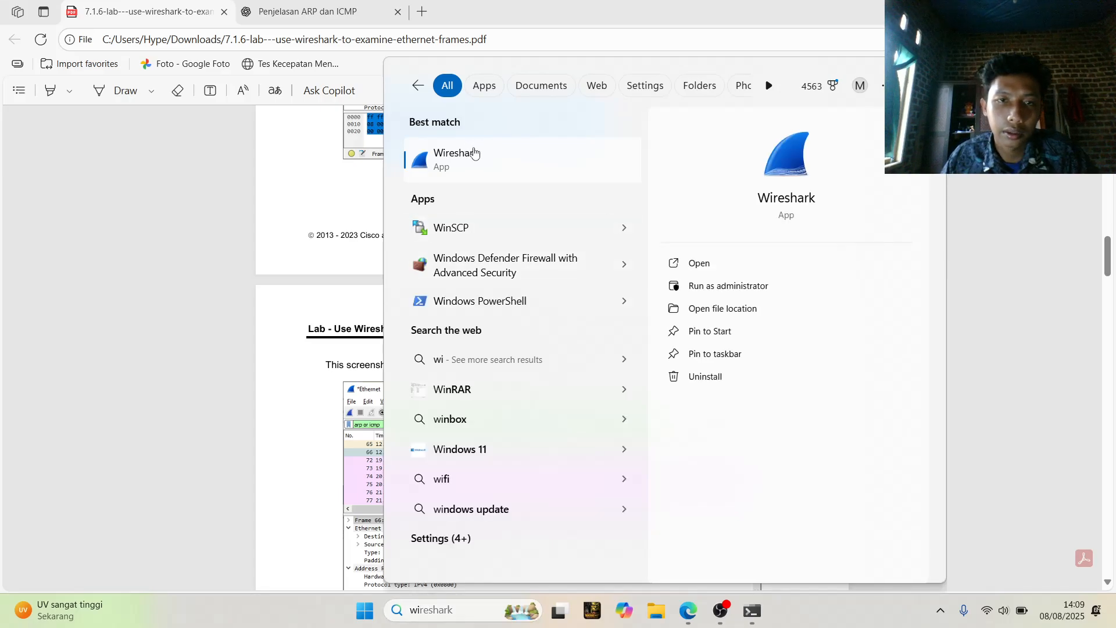
pyautogui.click(474, 152)
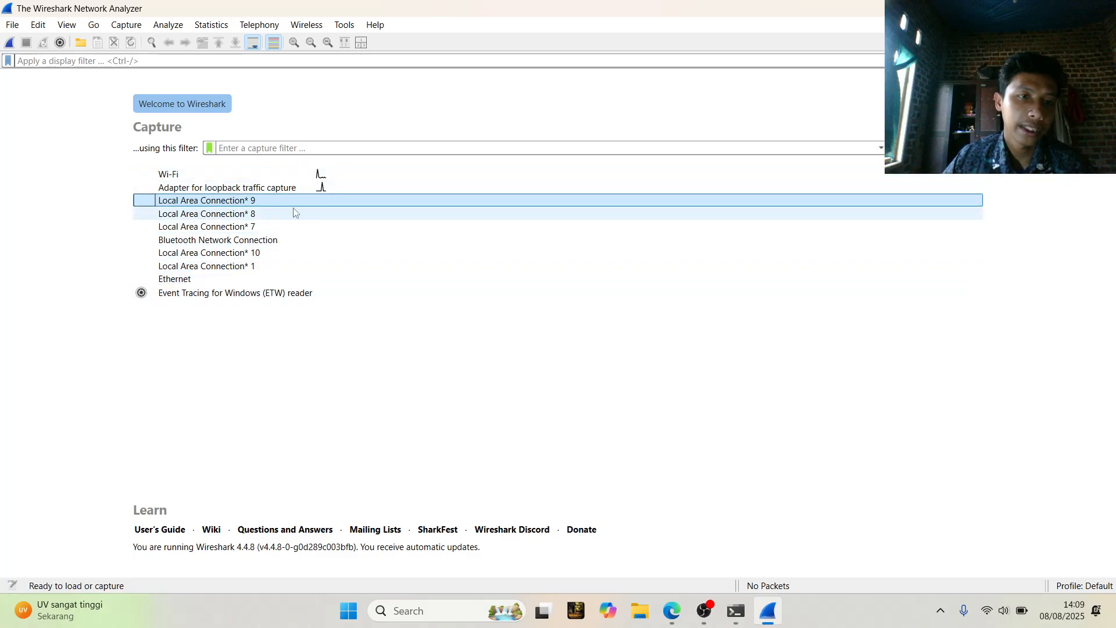
# Start a live capture on the Wi-Fi interface, and check the gateway ping output in Command Prompt.
pyautogui.click(323, 175)
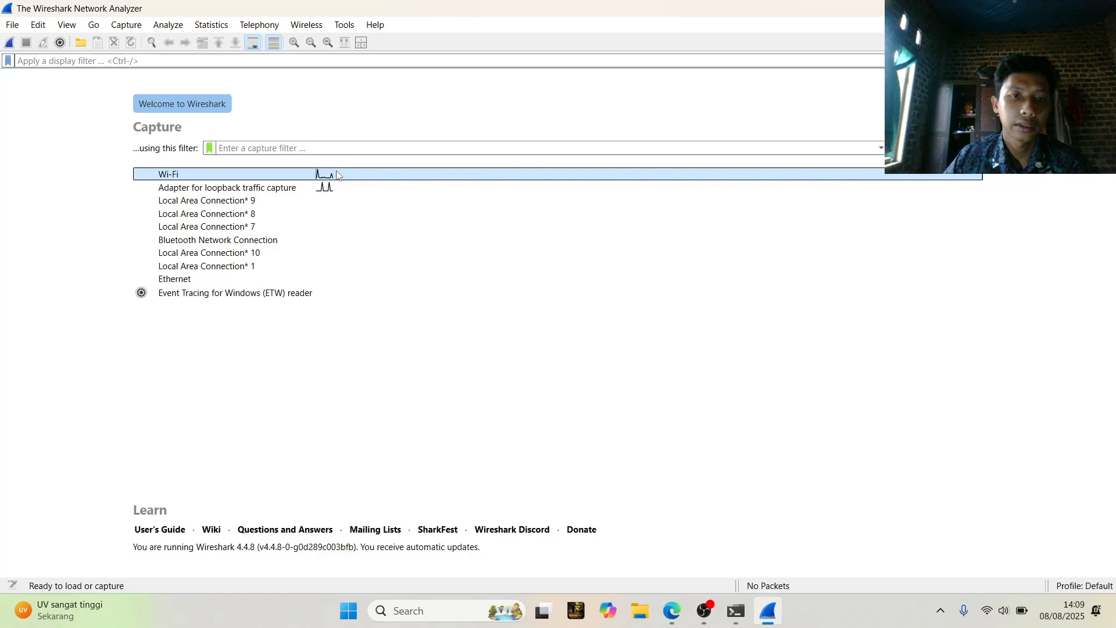
pyautogui.doubleClick(337, 175)
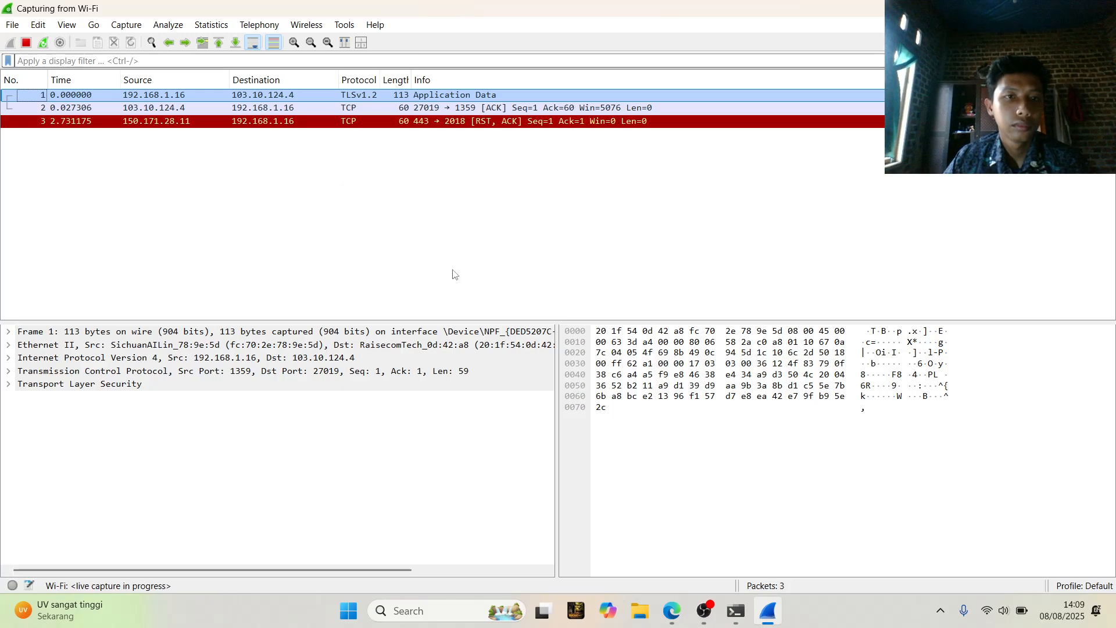
pyautogui.click(736, 610)
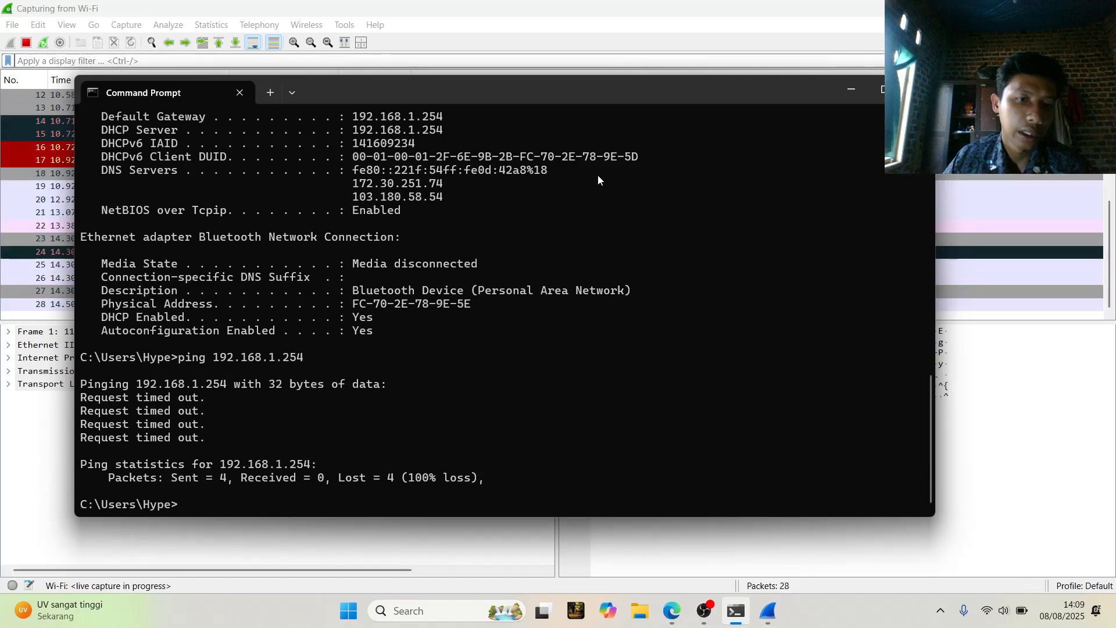
pyautogui.click(850, 90)
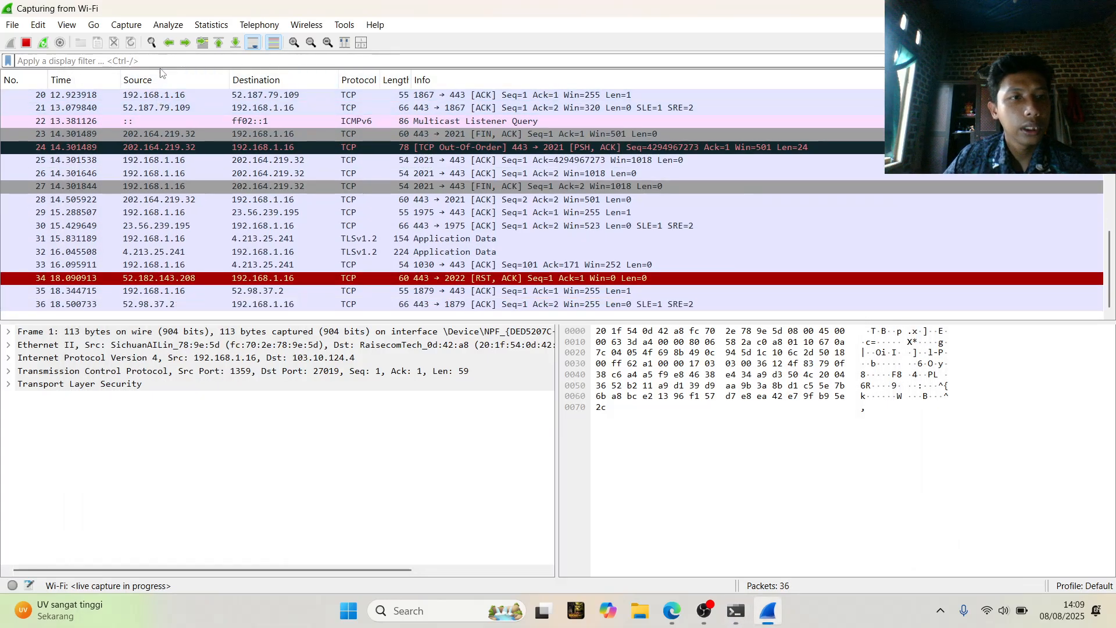
# Apply the display filter arp to the running Wi-Fi capture.
pyautogui.click(162, 61)
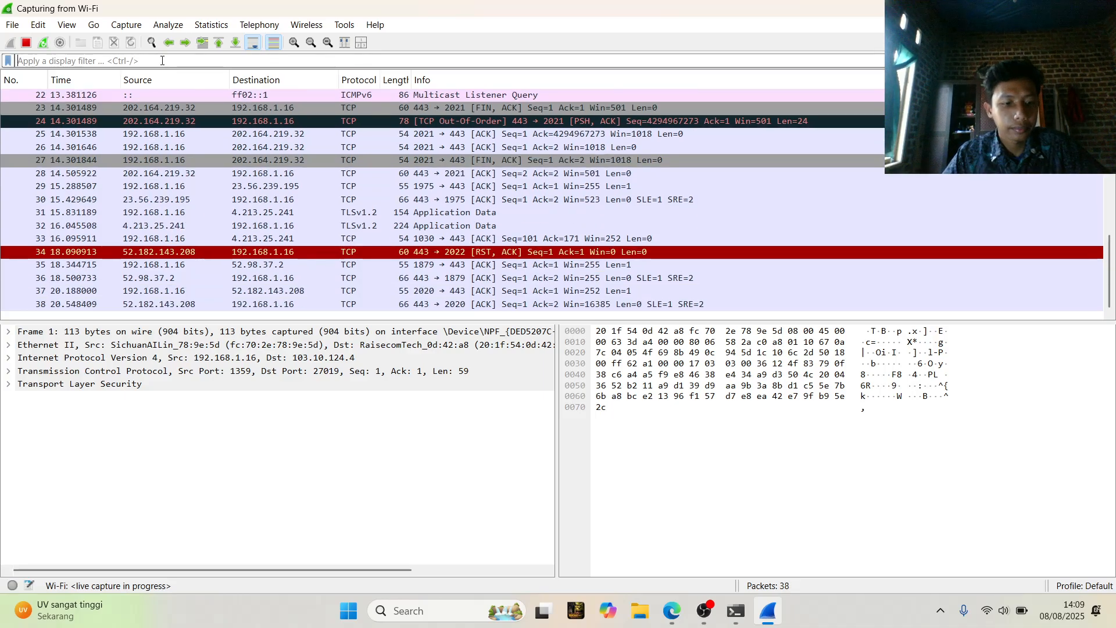
pyautogui.write('a')
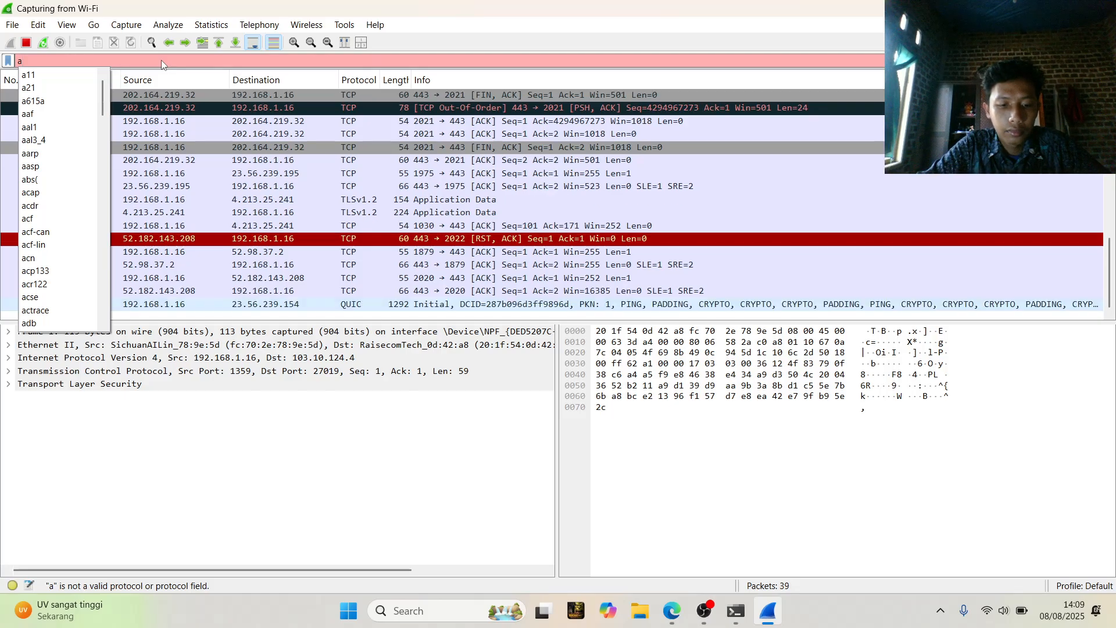
pyautogui.write('rp')
pyautogui.press('Return')
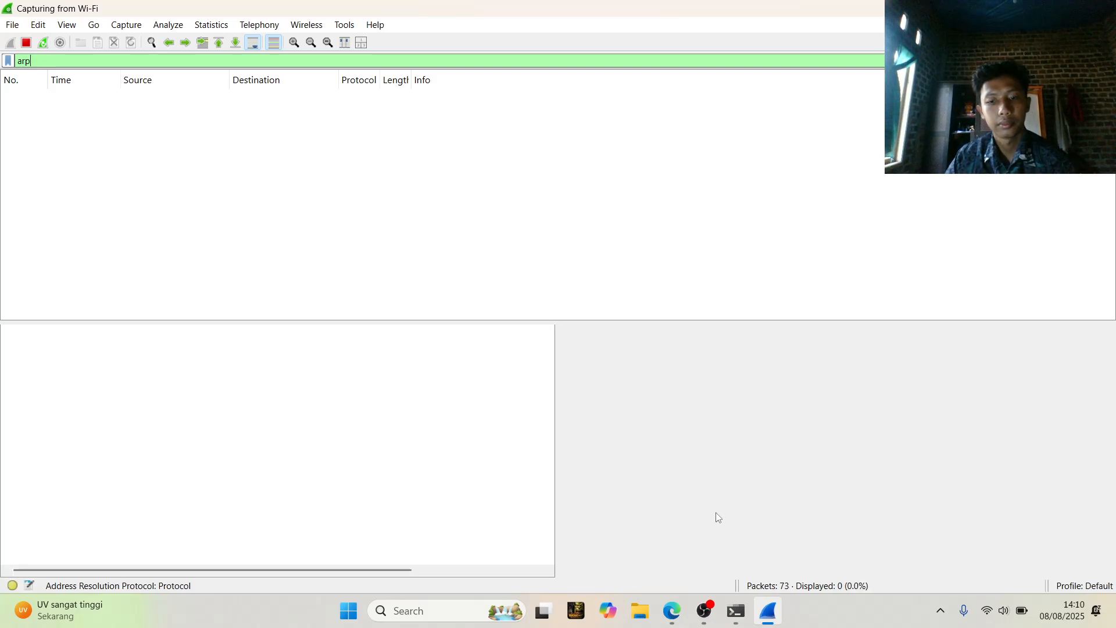
# Switch to Command Prompt, recheck the Wi-Fi adapter's addresses and ping 192.168.1.254 again.
pyautogui.click(736, 611)
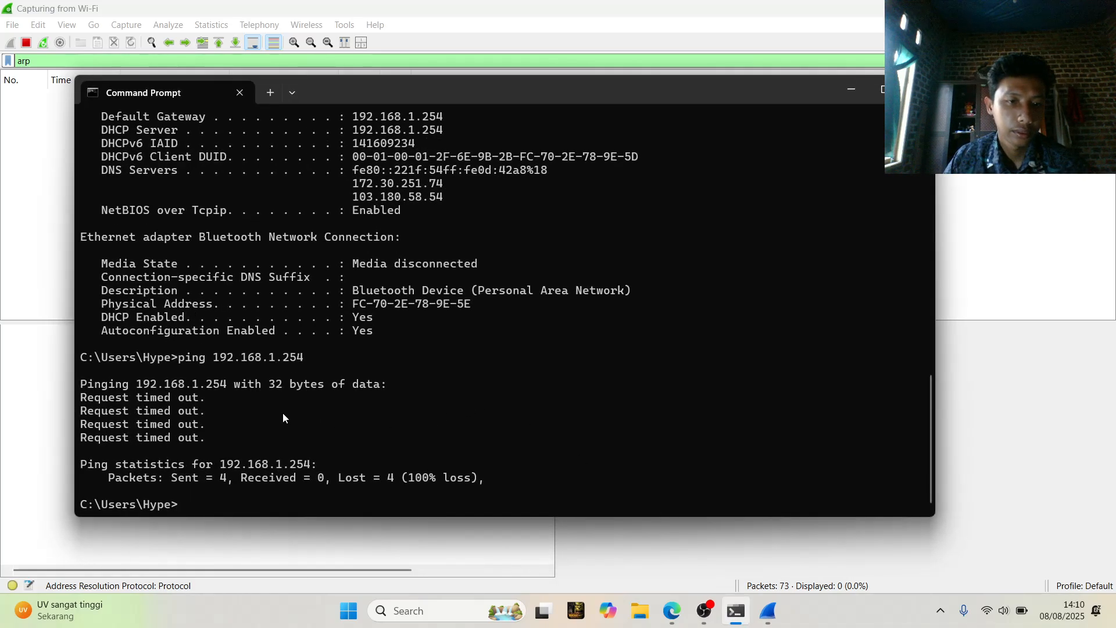
pyautogui.scroll(3, 351, 345)
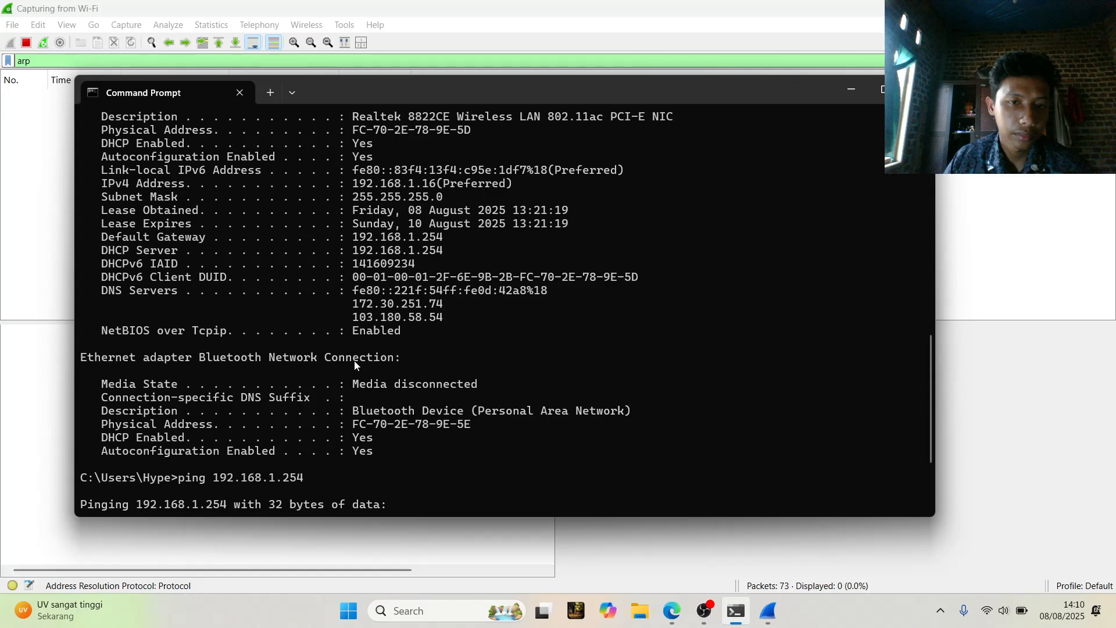
pyautogui.scroll(2, 262, 300)
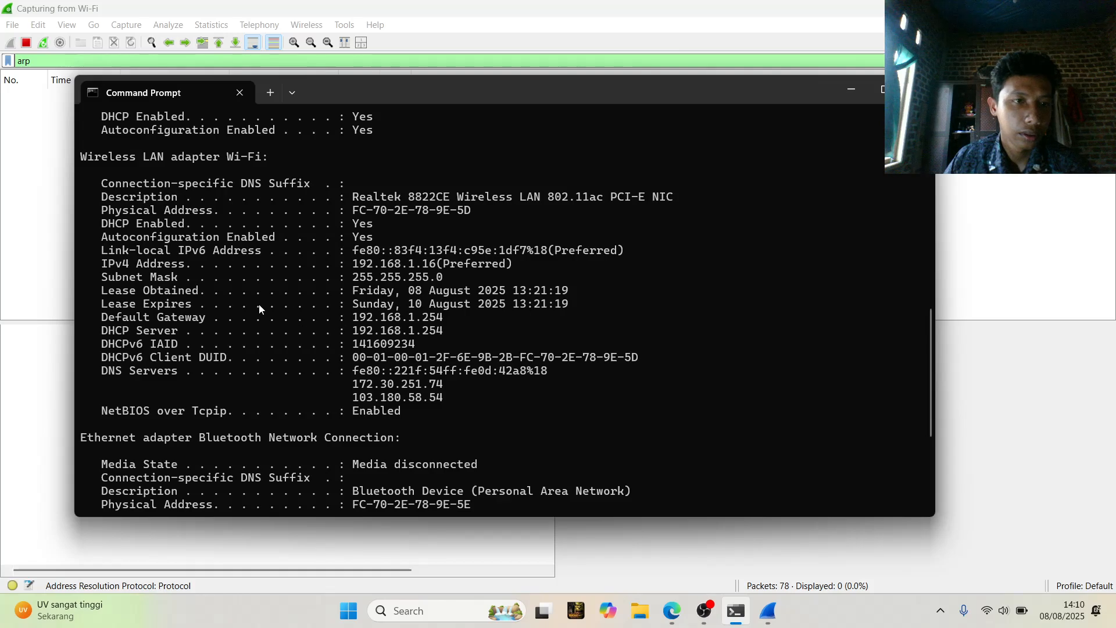
pyautogui.scroll(1, 259, 305)
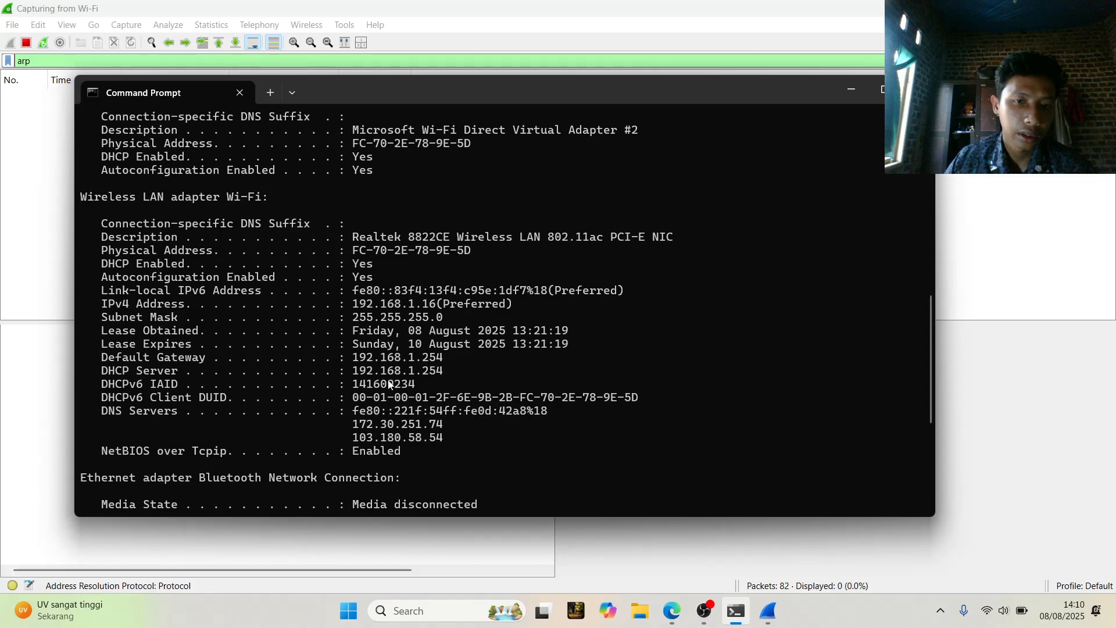
pyautogui.scroll(-6, 398, 386)
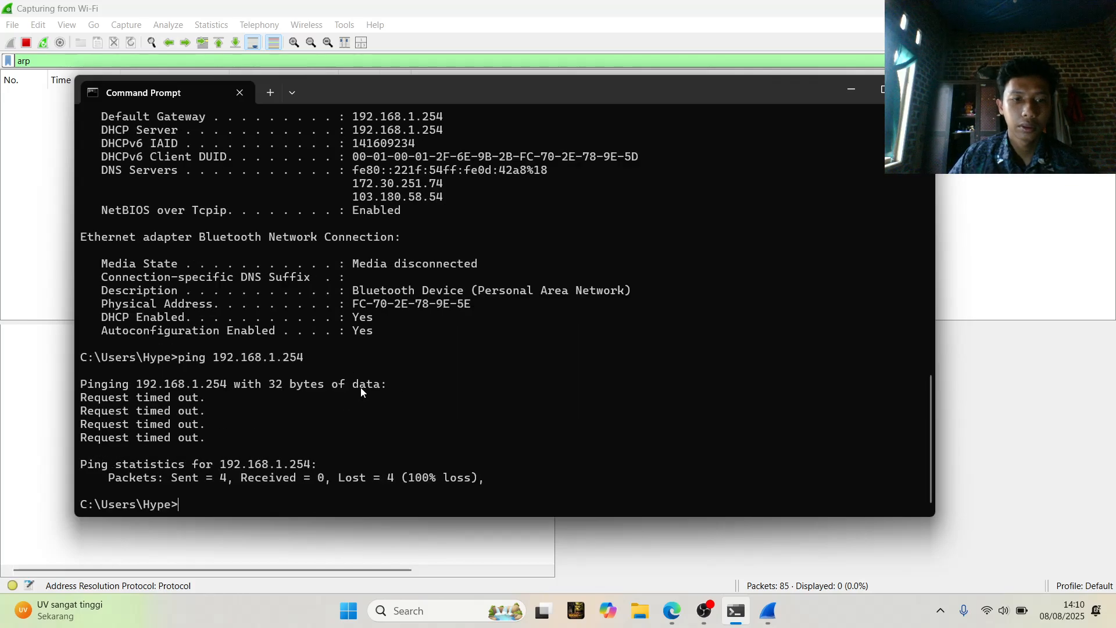
pyautogui.press('Up')
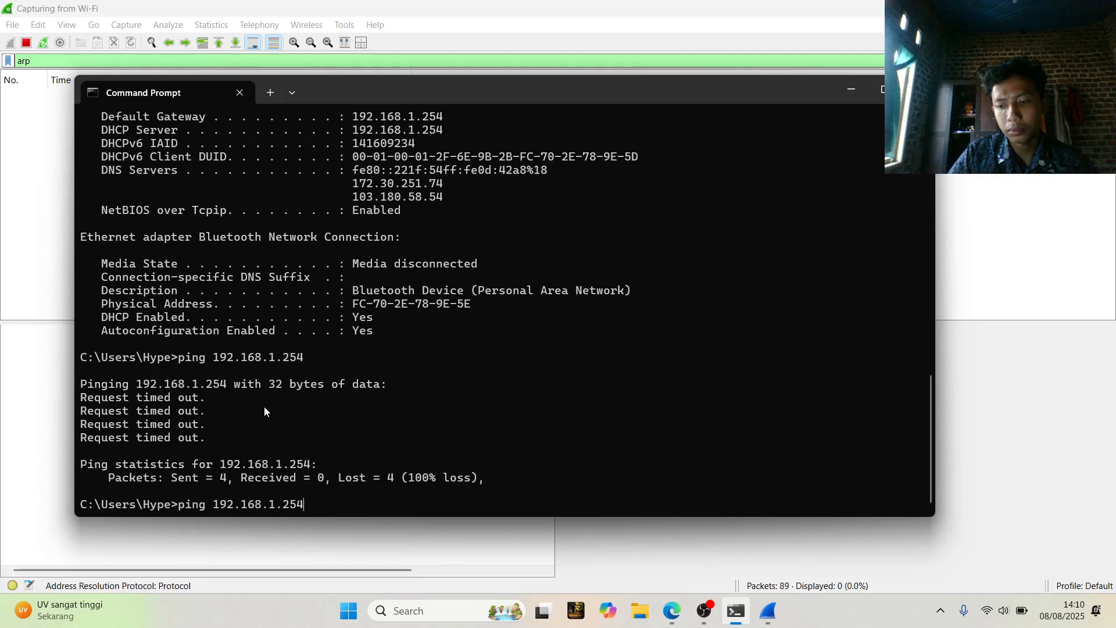
pyautogui.press('Return')
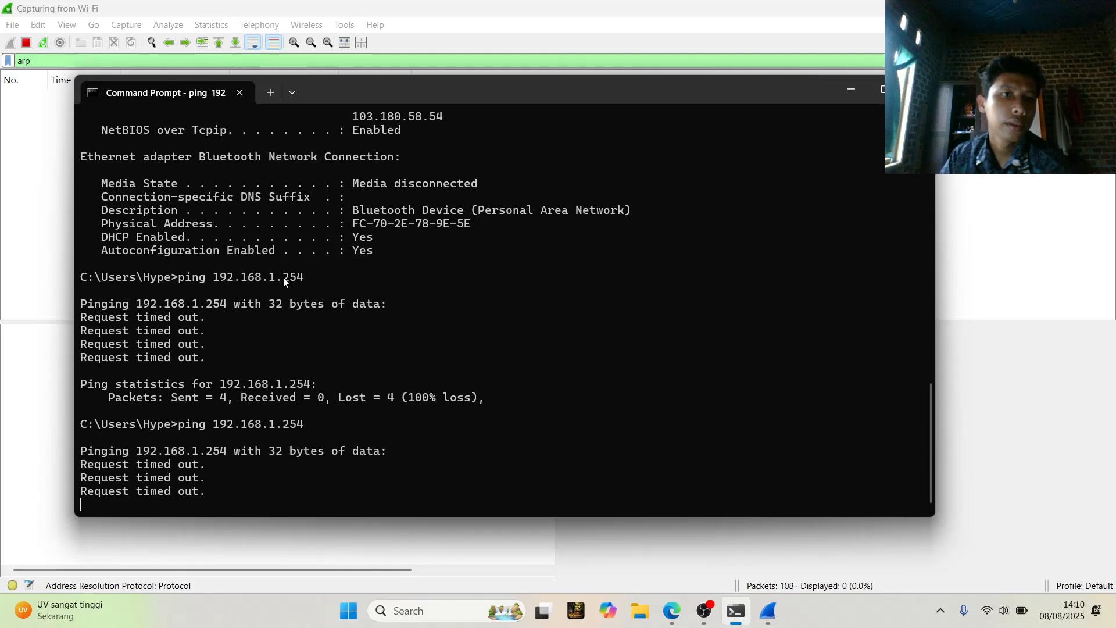
# Review the Wi-Fi and Ethernet adapter details in the ipconfig output and the results of both gateway pings.
pyautogui.scroll(5, 318, 232)
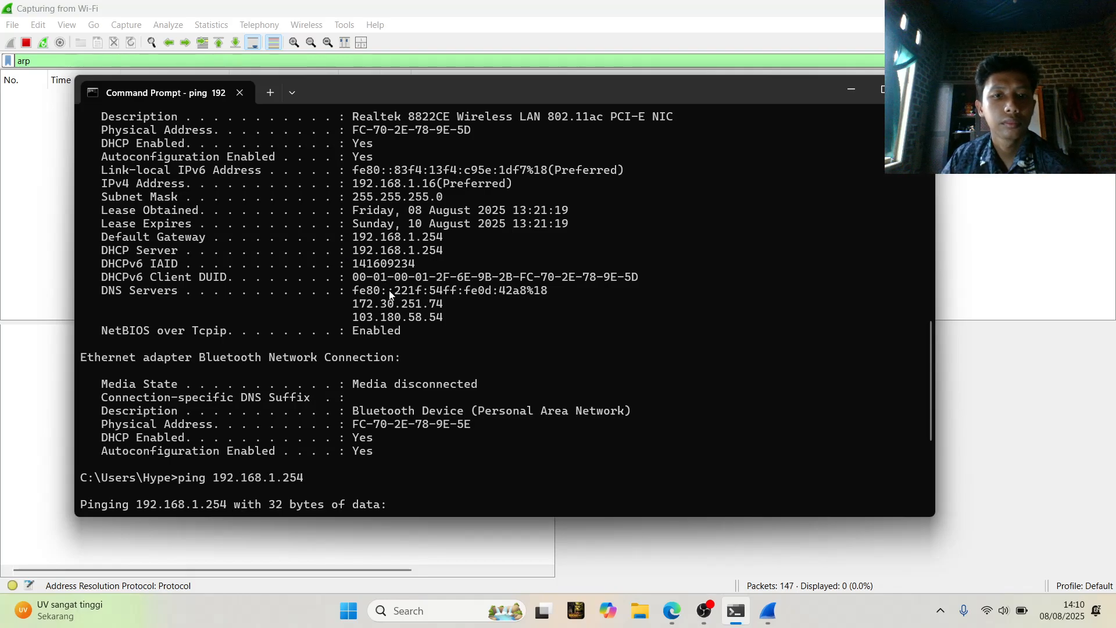
pyautogui.scroll(8, 398, 286)
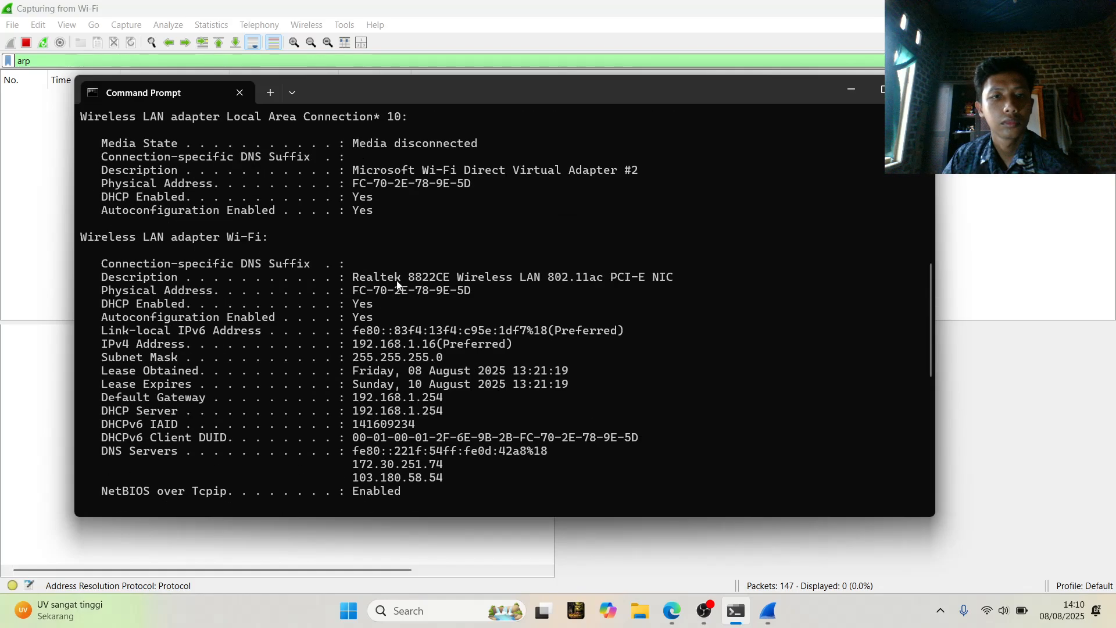
pyautogui.scroll(8, 398, 285)
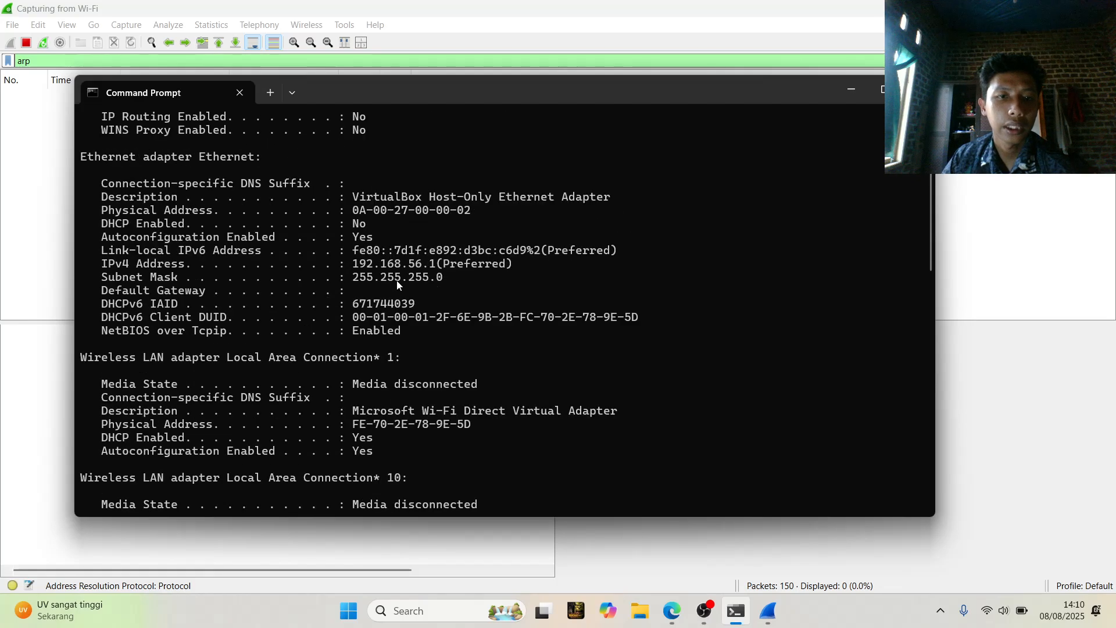
pyautogui.scroll(1, 396, 283)
pyautogui.scroll(-14, 397, 284)
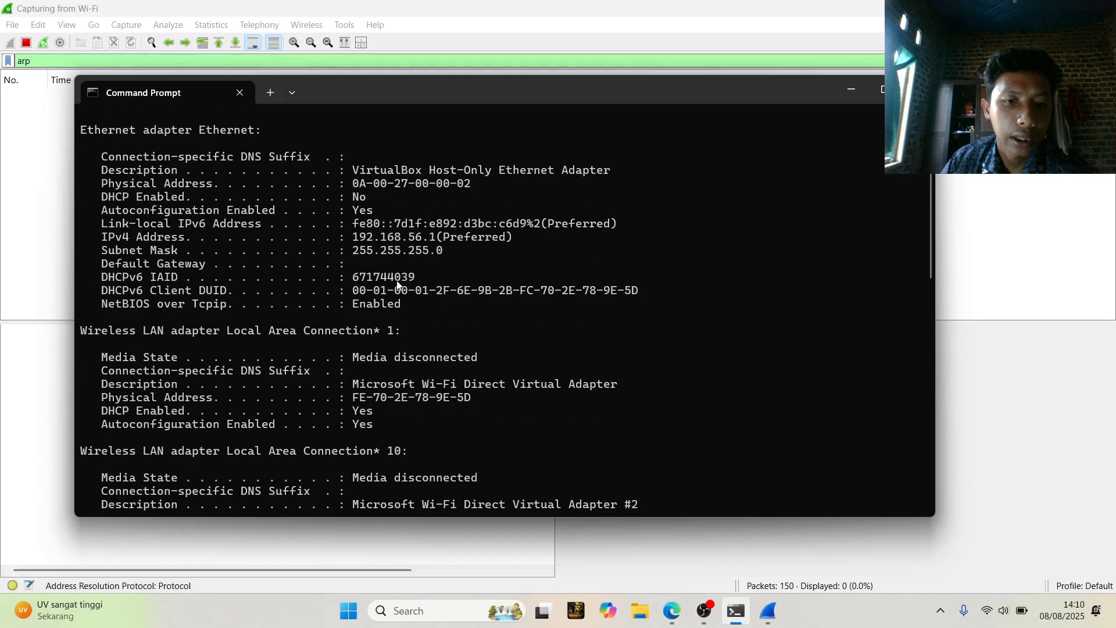
pyautogui.scroll(-8, 396, 283)
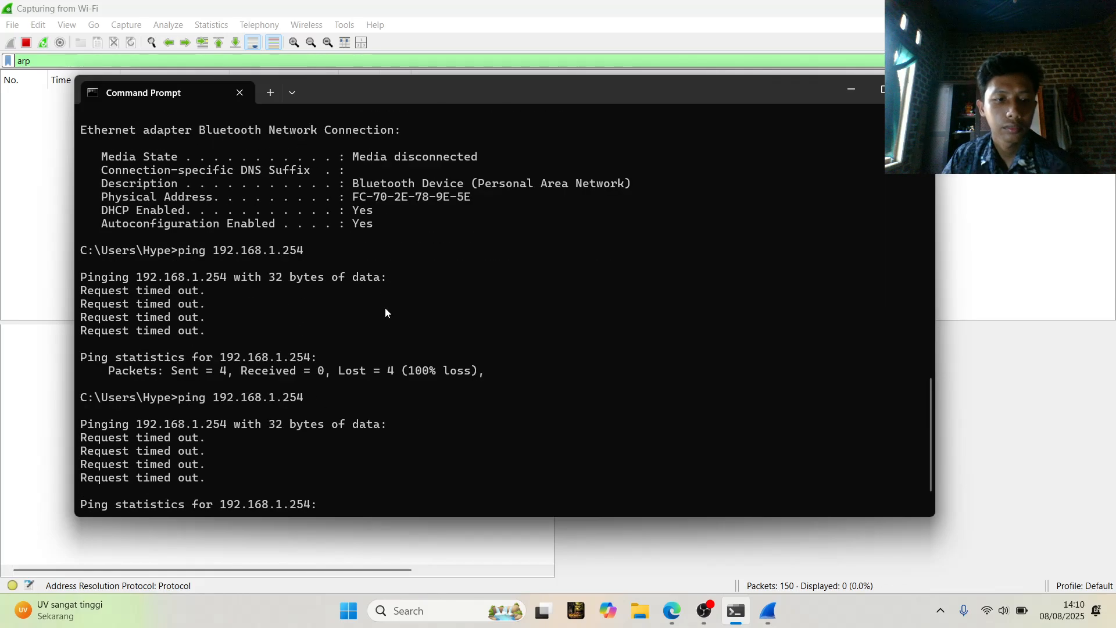
pyautogui.scroll(-1, 427, 485)
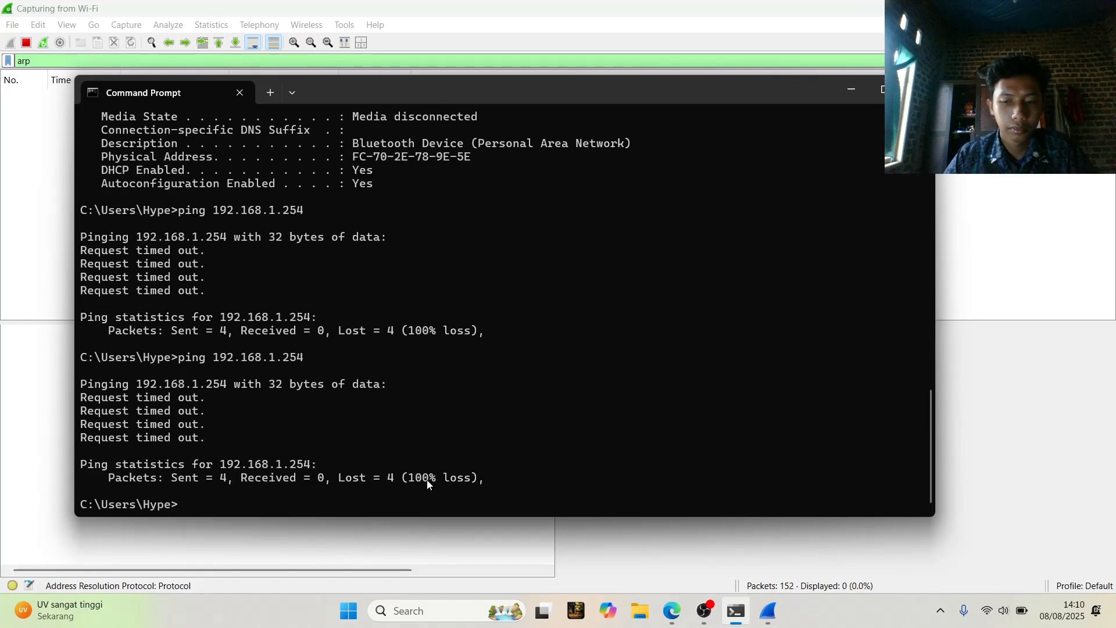
# Ping the PC's own Wi-Fi address, 192.168.1.16, by editing the previous ping command.
pyautogui.press('Up')
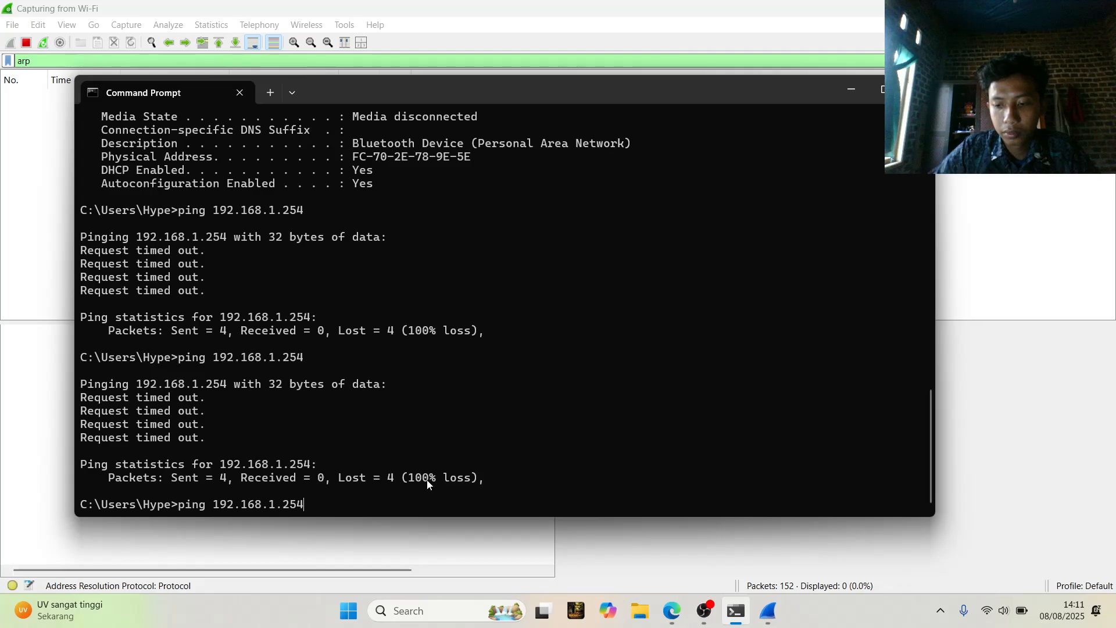
pyautogui.press('BackSpace')
pyautogui.press('BackSpace')
pyautogui.press('BackSpace')
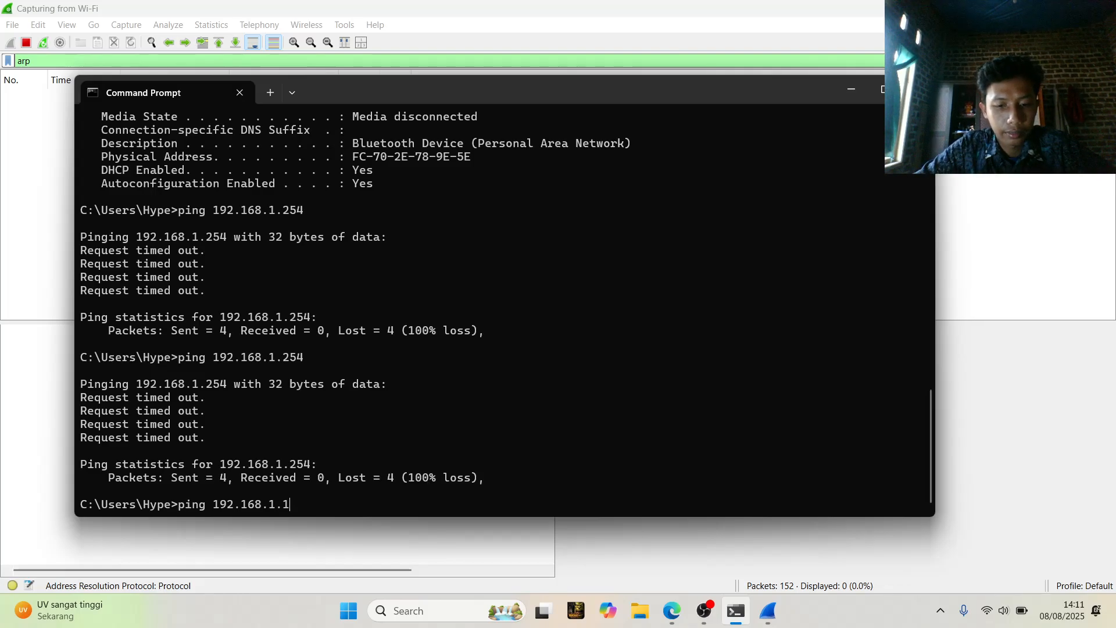
pyautogui.write('16')
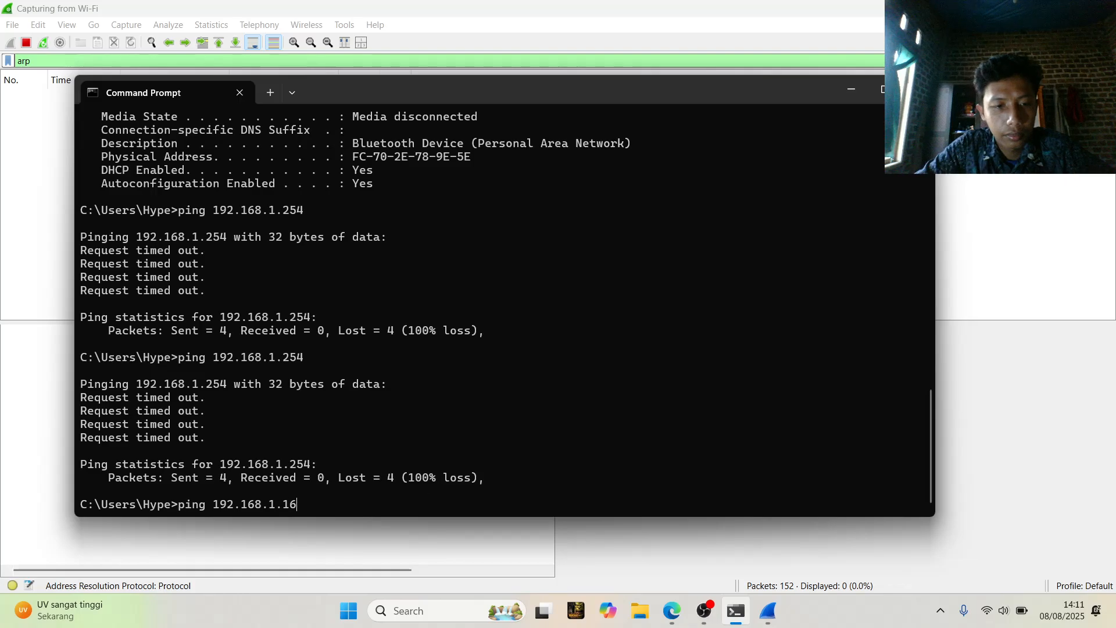
pyautogui.press('Return')
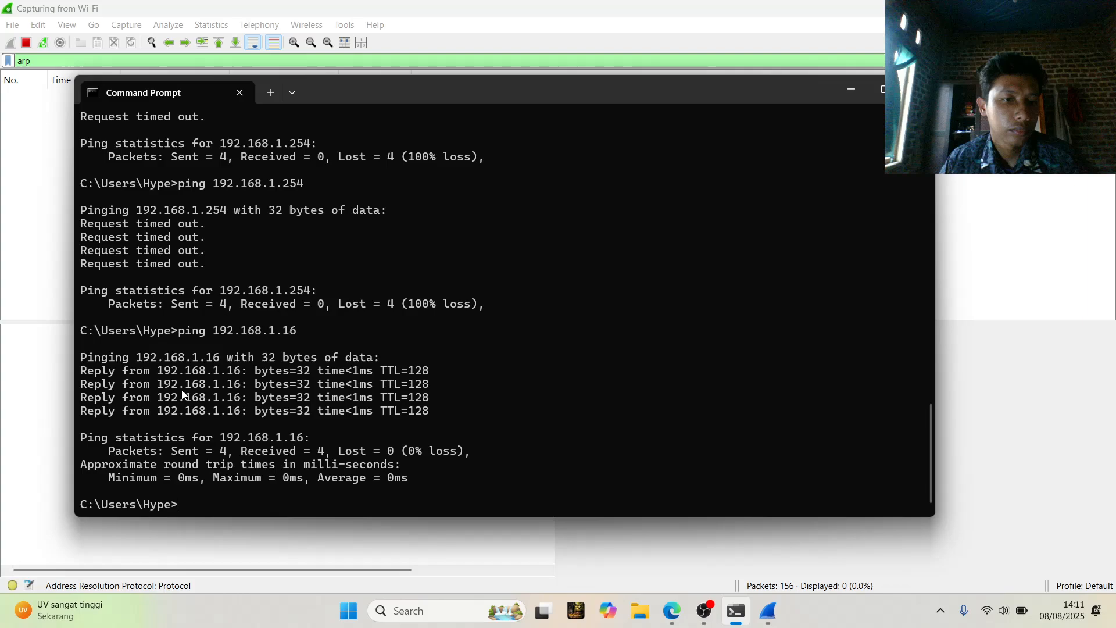
# Return to the Wi-Fi capture in Wireshark and apply the display filter arp or icmp.
pyautogui.click(853, 81)
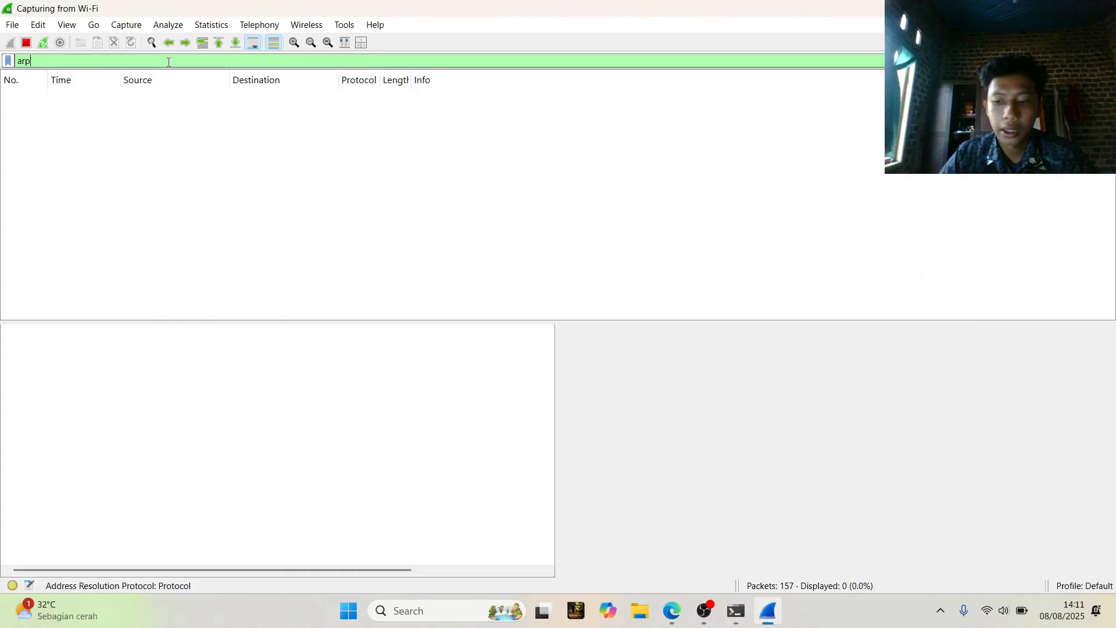
pyautogui.press('Return')
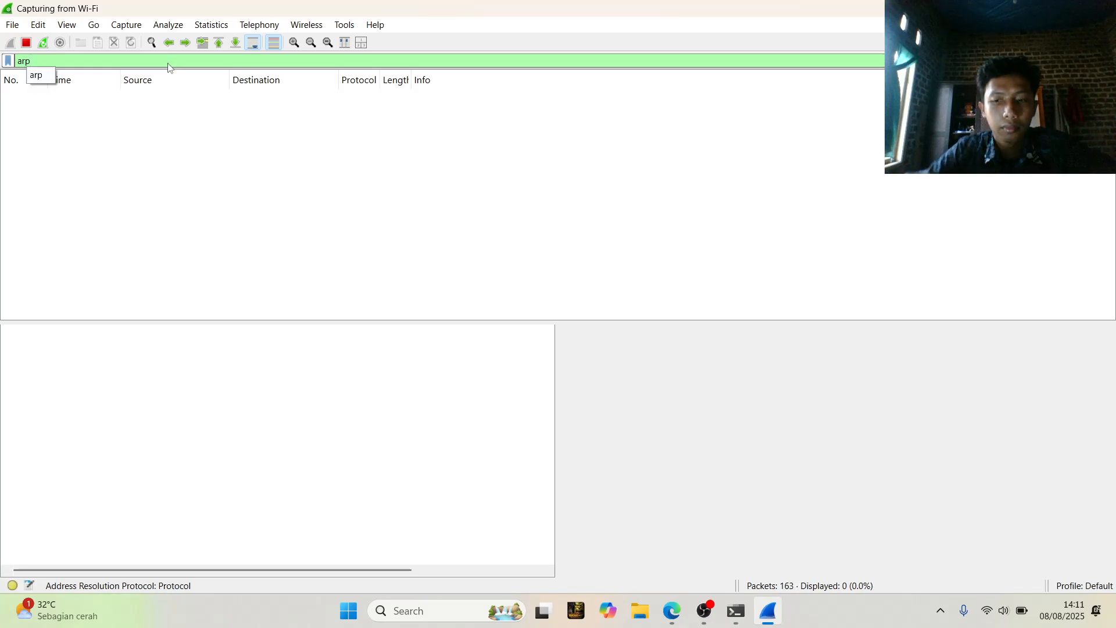
pyautogui.write('b')
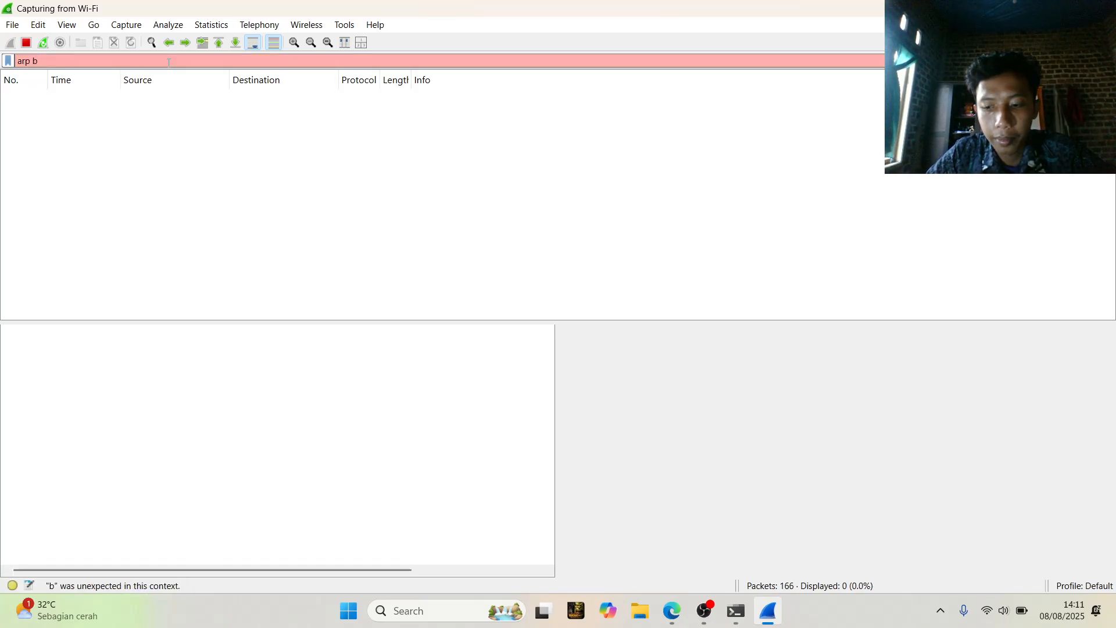
pyautogui.press('BackSpace')
pyautogui.write('or ')
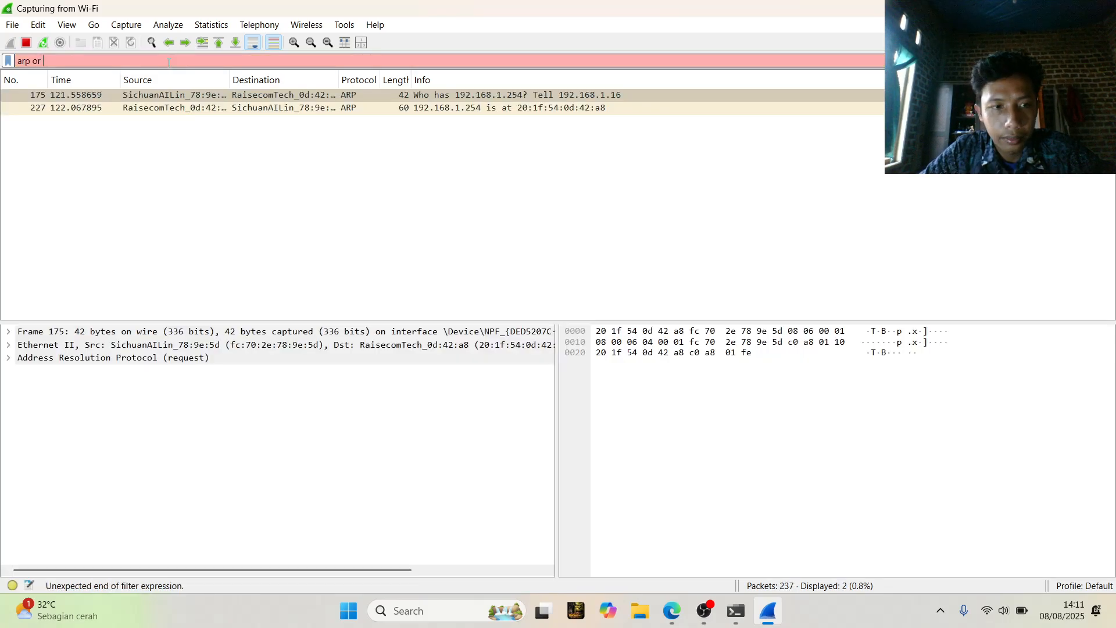
pyautogui.write('icmp')
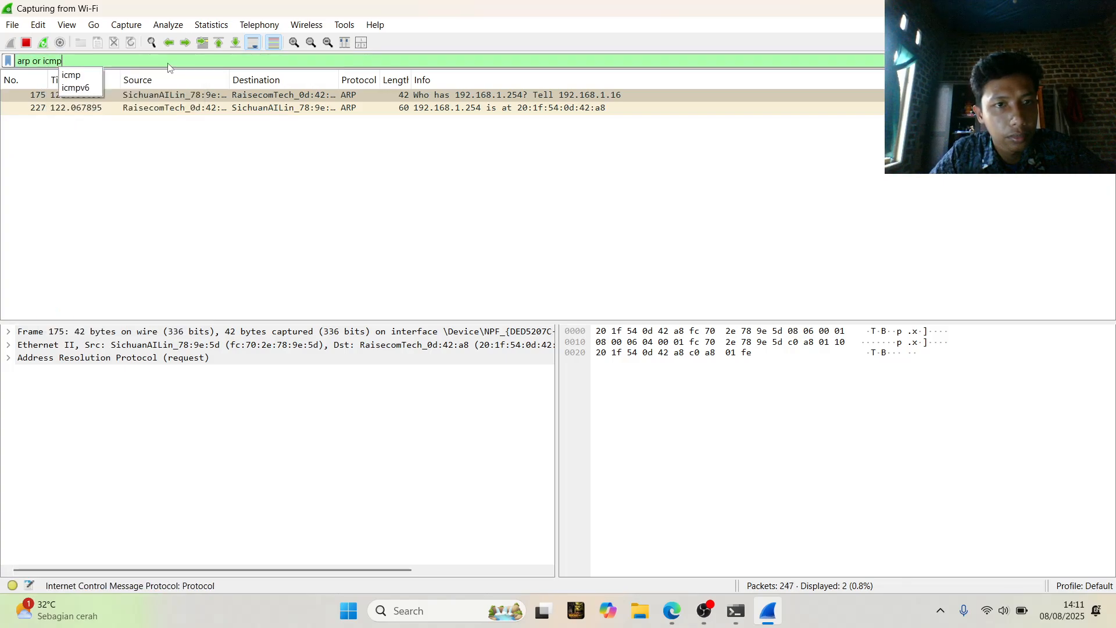
pyautogui.press('Return')
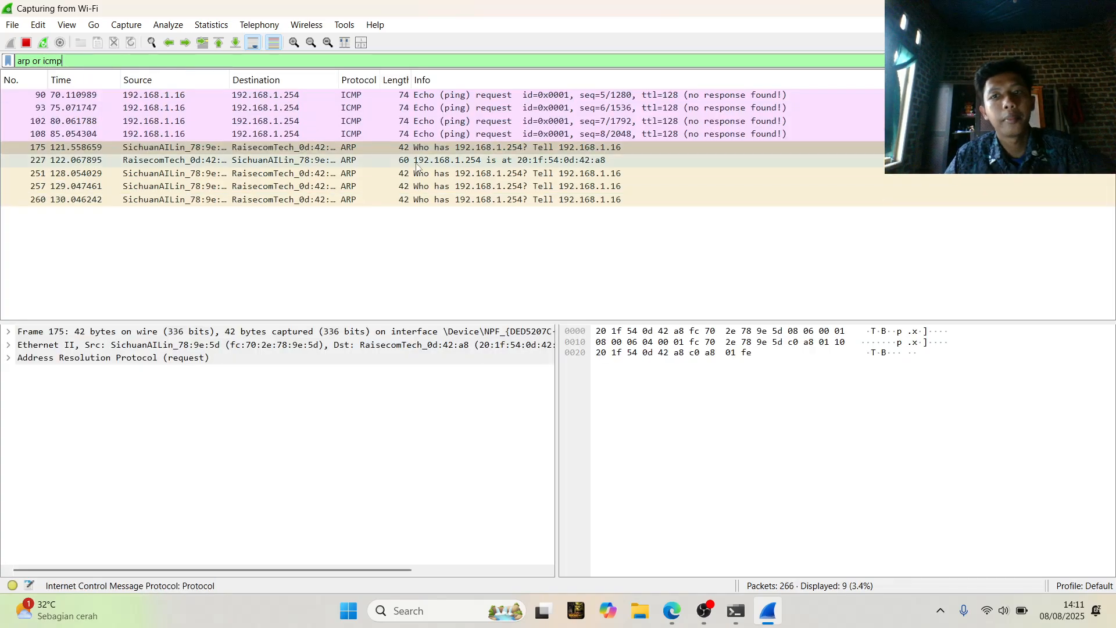
# Expand the Frame section of ARP request packet 175 and examine its frame length.
pyautogui.click(375, 153)
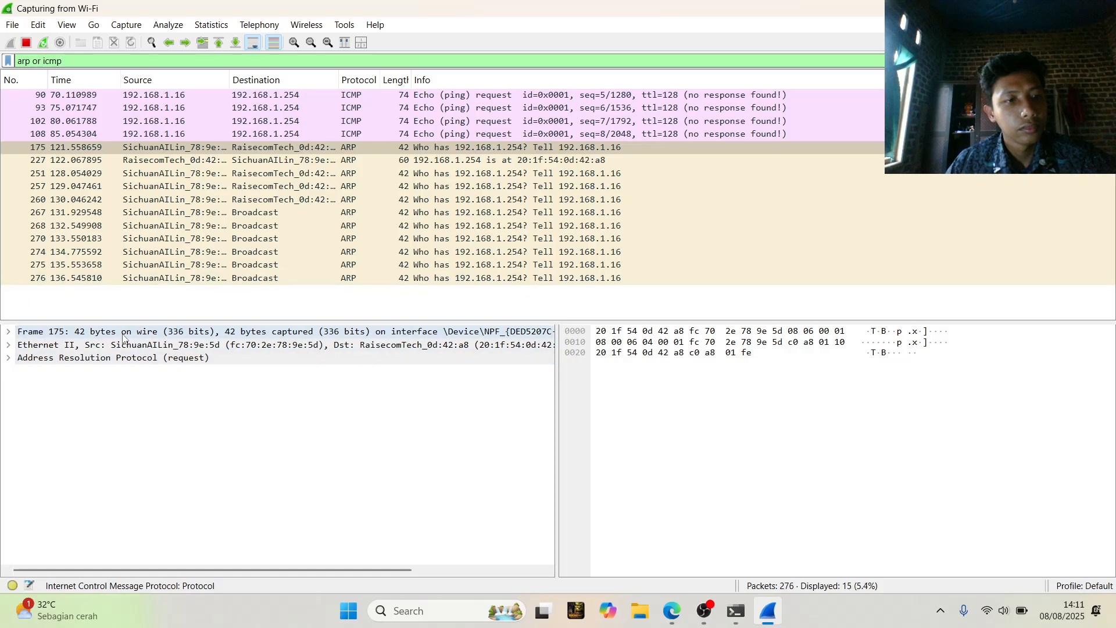
pyautogui.click(99, 332)
pyautogui.click(9, 334)
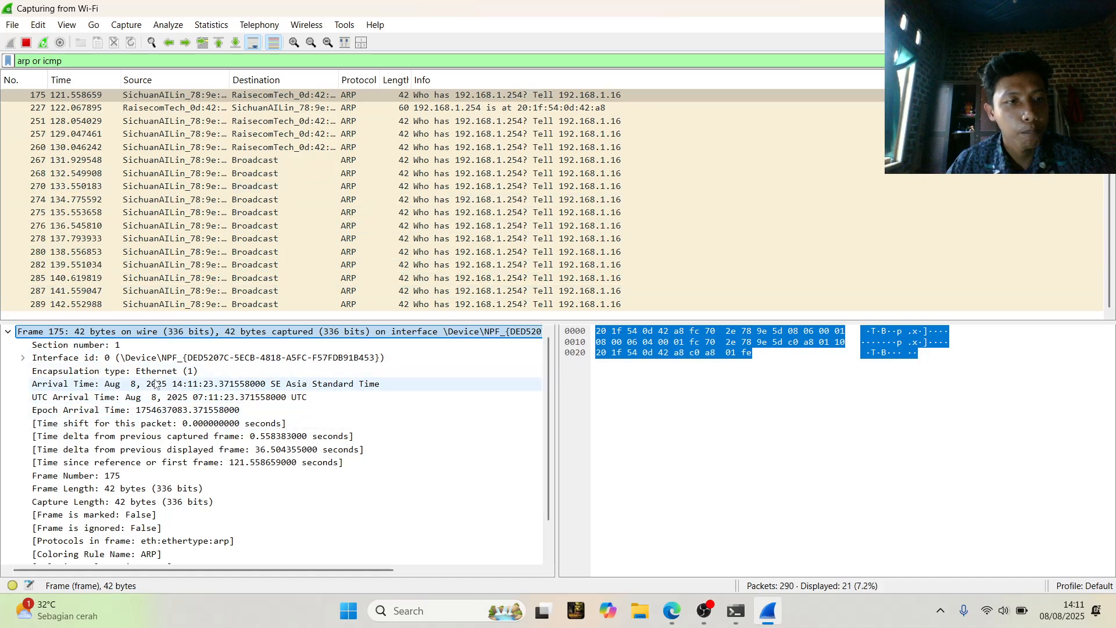
pyautogui.scroll(-1, 155, 383)
pyautogui.scroll(1, 149, 457)
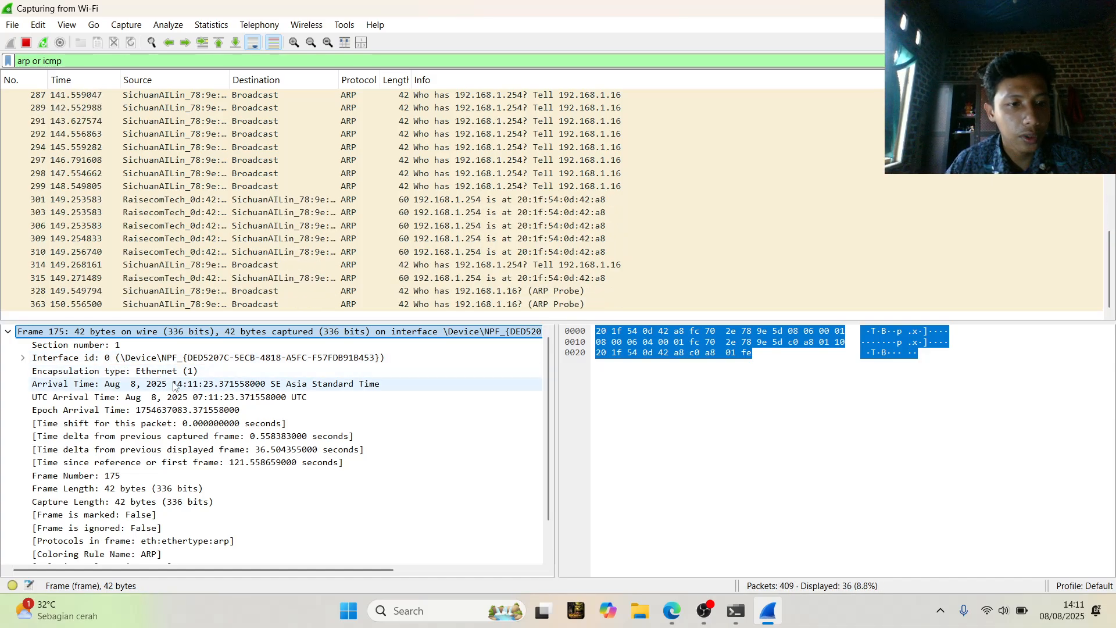
pyautogui.scroll(-1, 180, 419)
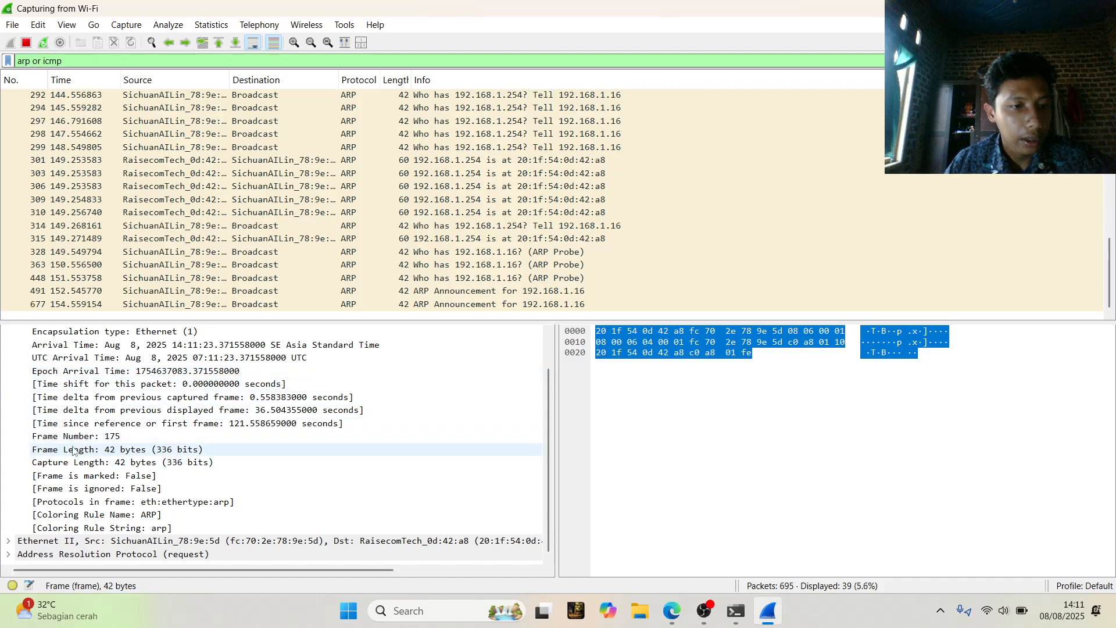
pyautogui.click(107, 451)
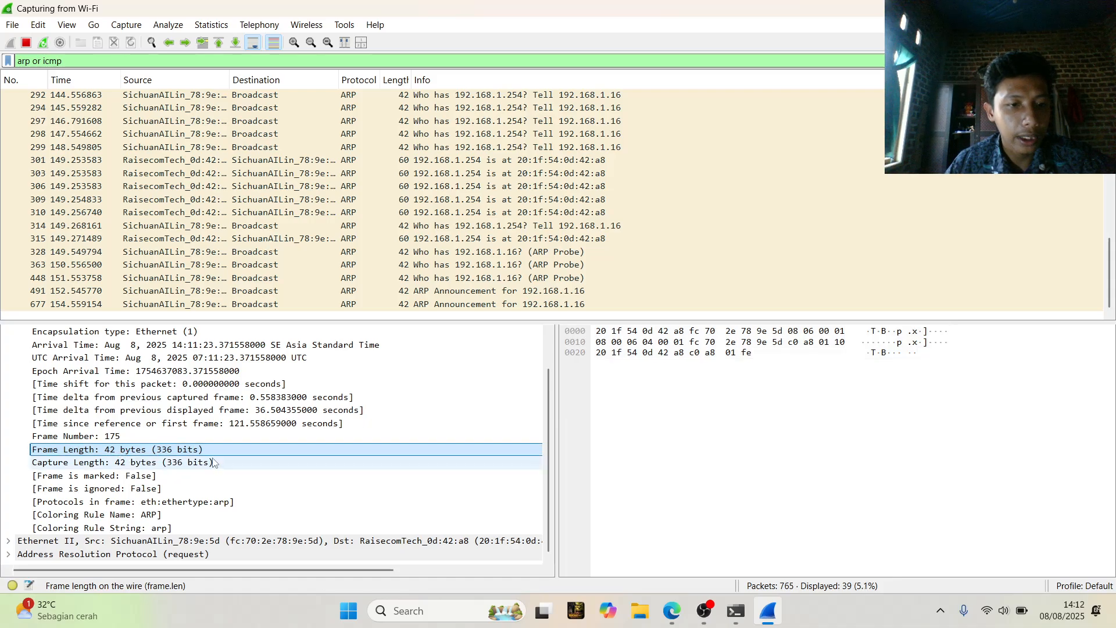
pyautogui.moveTo(107, 453); pyautogui.dragTo(132, 452)
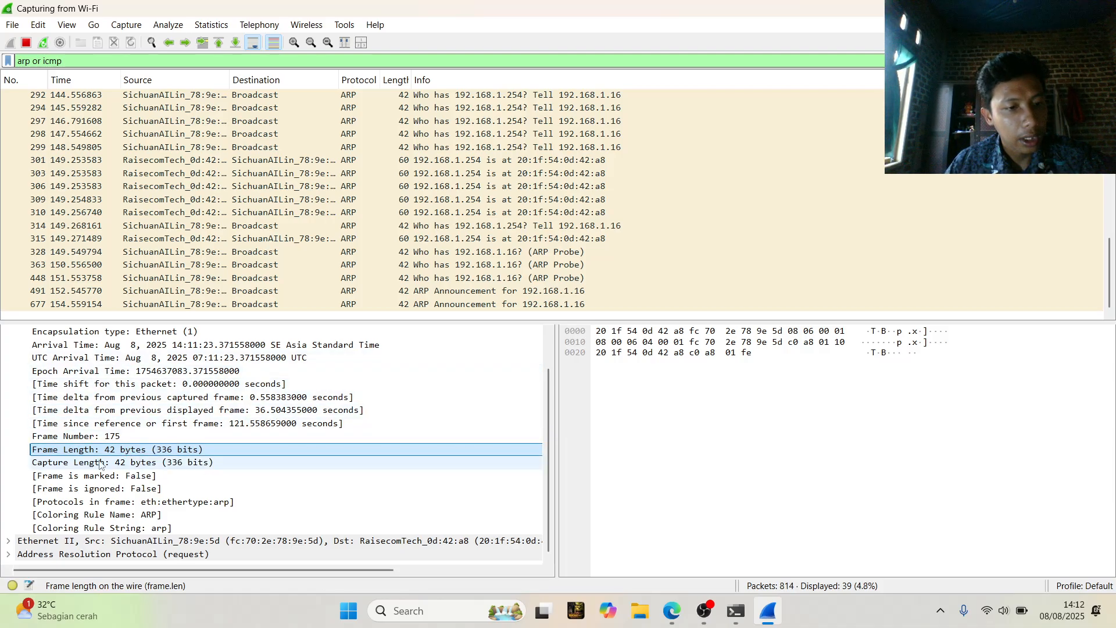
# Expand the Ethernet II and Address Resolution Protocol sections of packet 175 and review the source, destination, sender and target addresses.
pyautogui.click(138, 536)
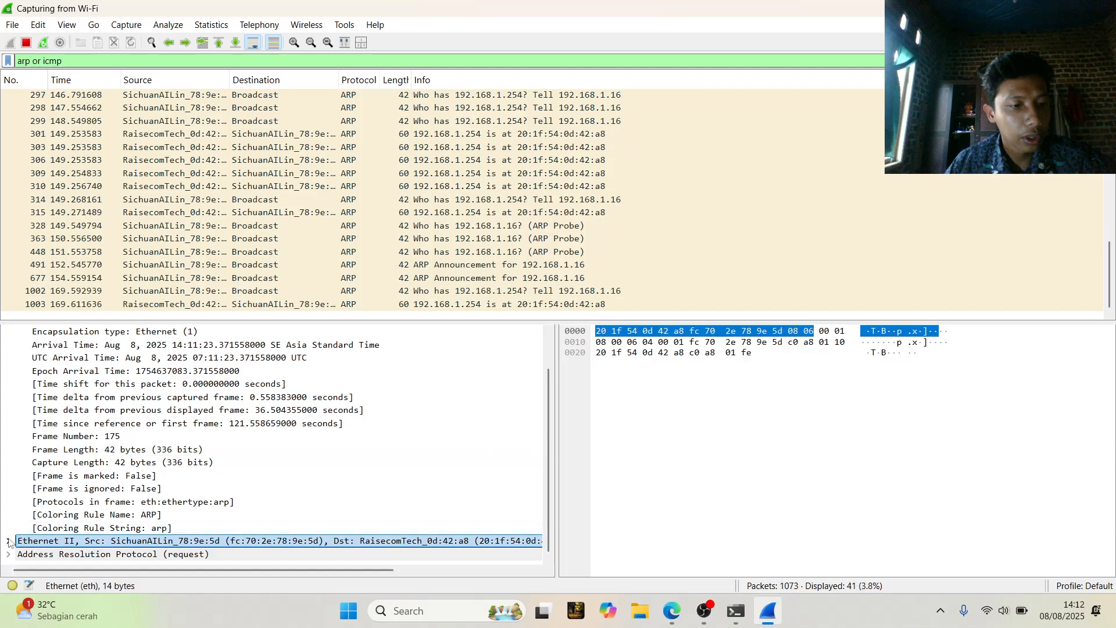
pyautogui.click(8, 542)
pyautogui.scroll(-2, 112, 511)
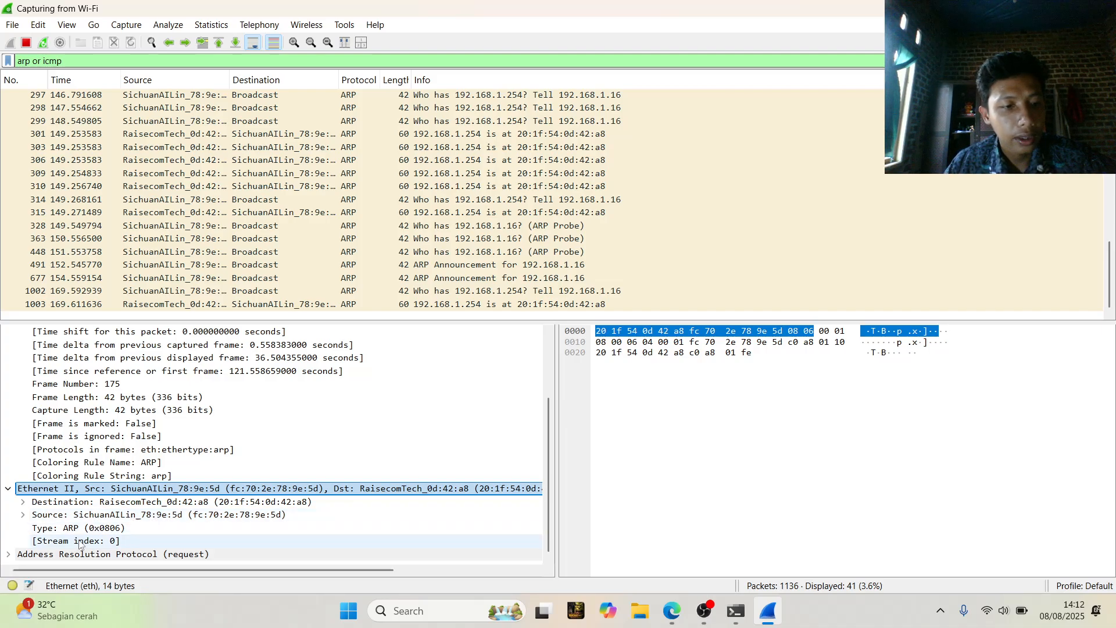
pyautogui.click(8, 554)
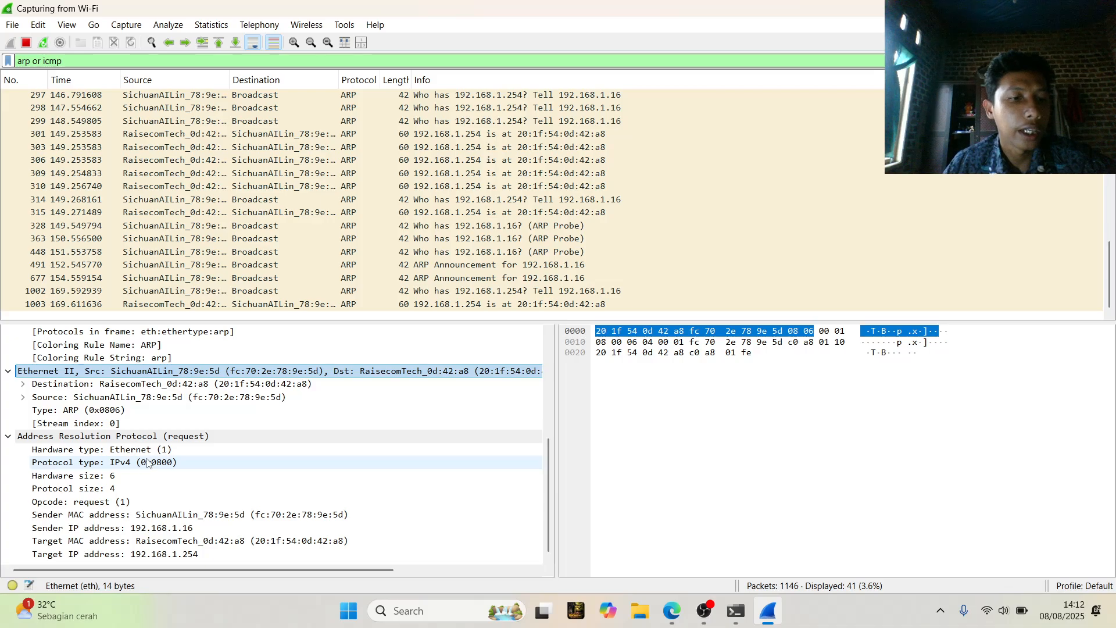
pyautogui.scroll(3, 170, 447)
pyautogui.scroll(-3, 117, 460)
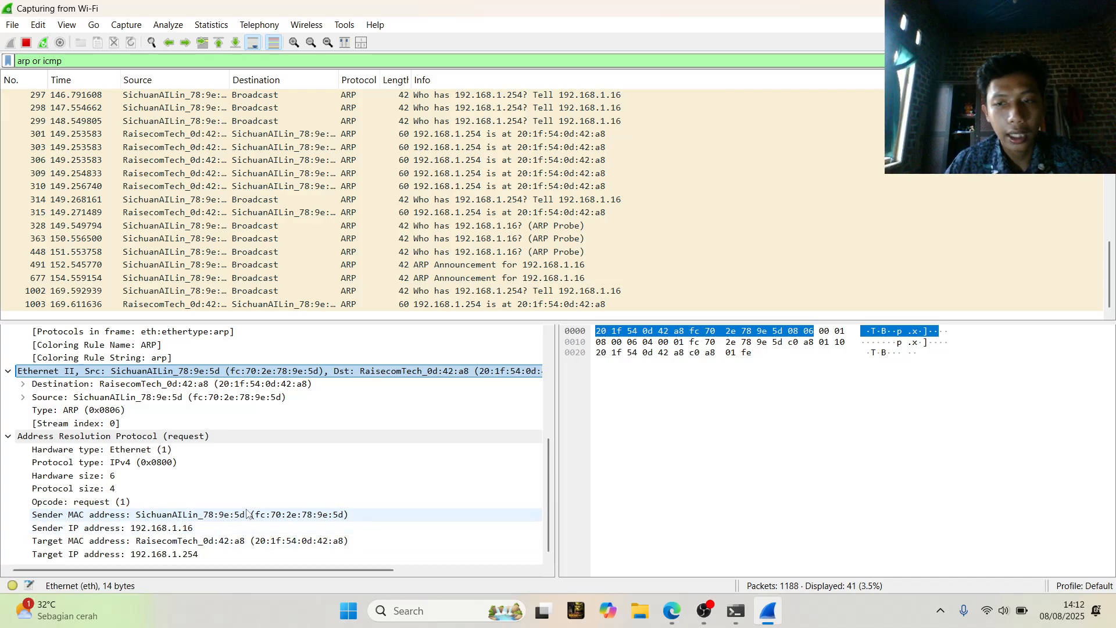
# Select the first ICMP echo request, packet 90, and examine its frame length and Ethernet II details.
pyautogui.scroll(4, 285, 199)
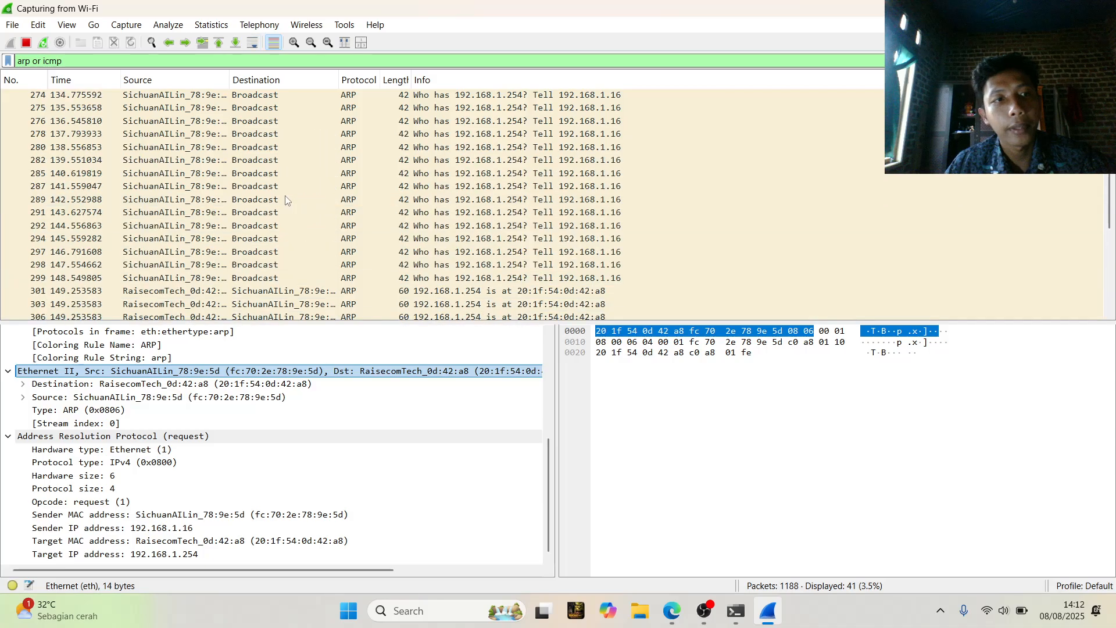
pyautogui.scroll(4, 285, 199)
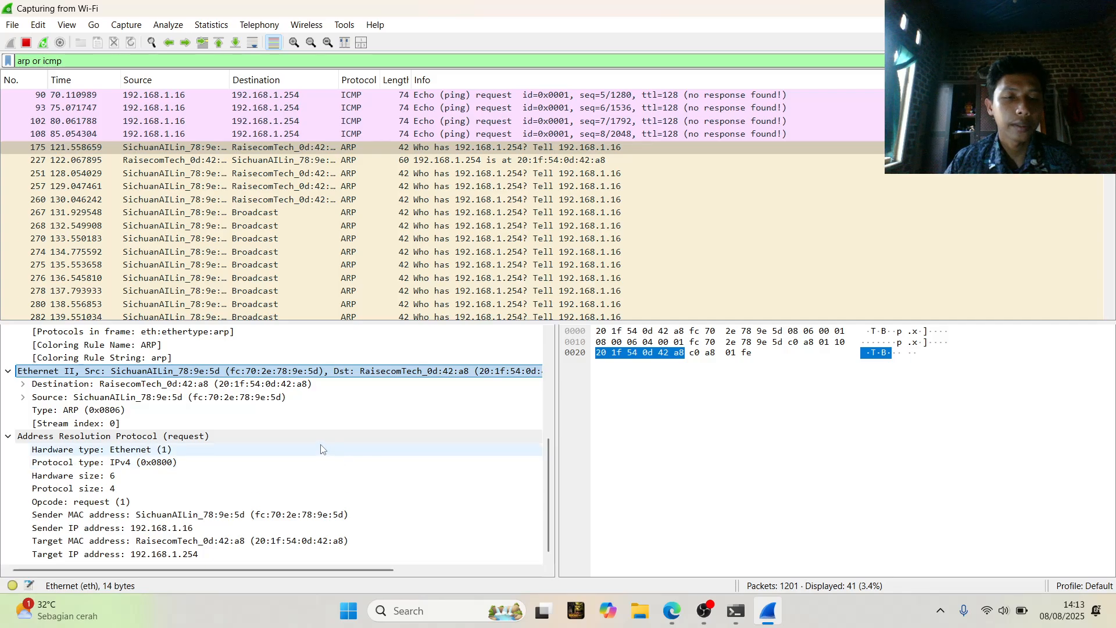
pyautogui.scroll(-4, 333, 277)
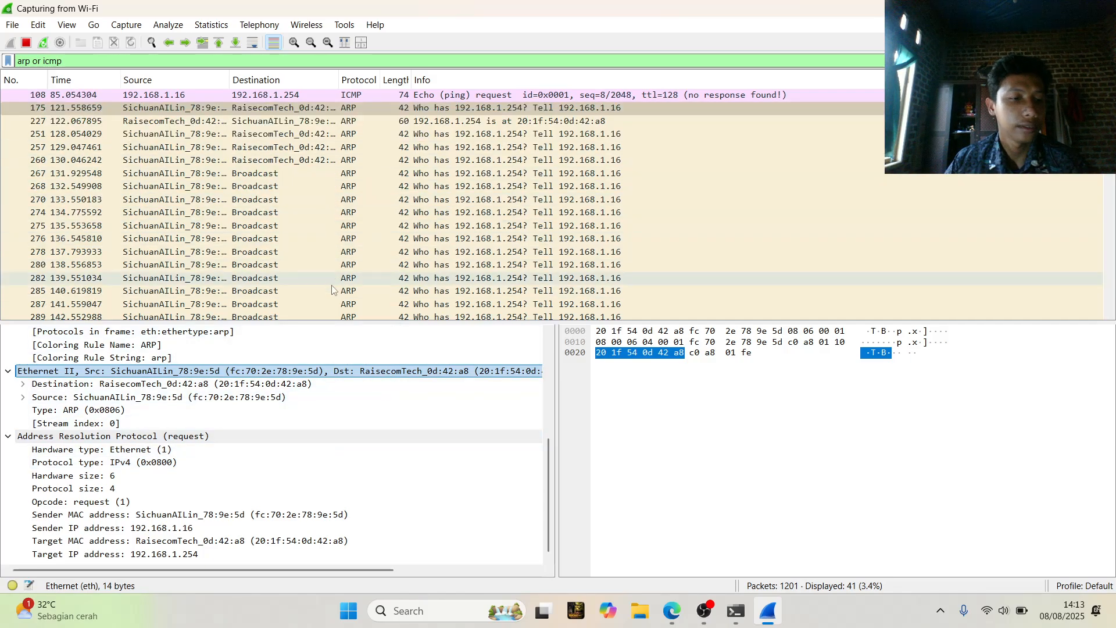
pyautogui.scroll(2, 235, 459)
pyautogui.scroll(3, 235, 459)
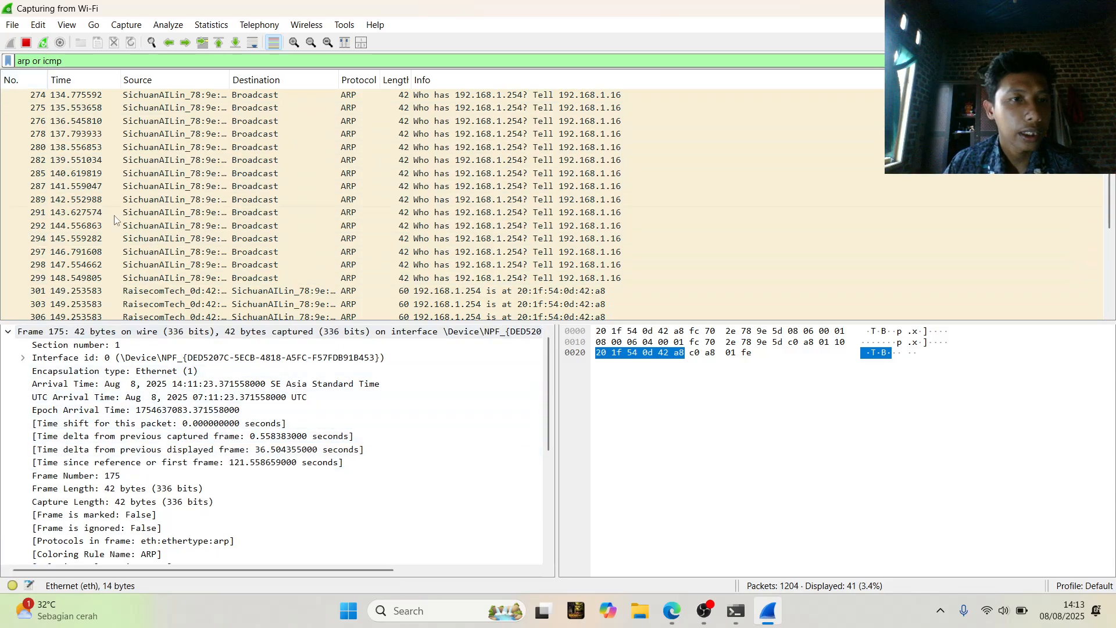
pyautogui.scroll(4, 296, 109)
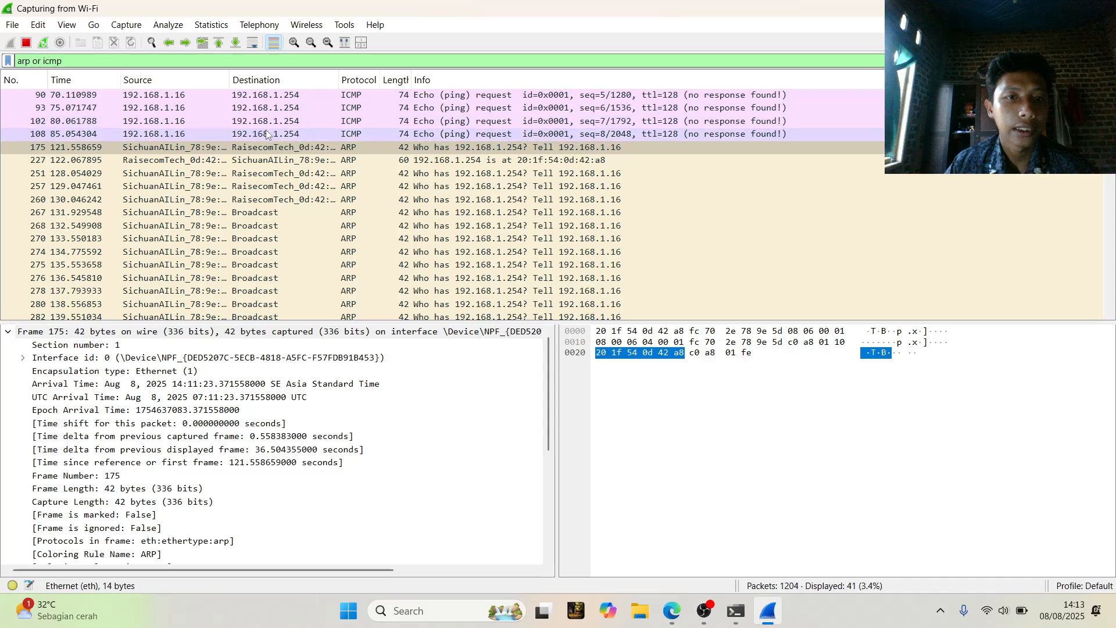
pyautogui.click(165, 95)
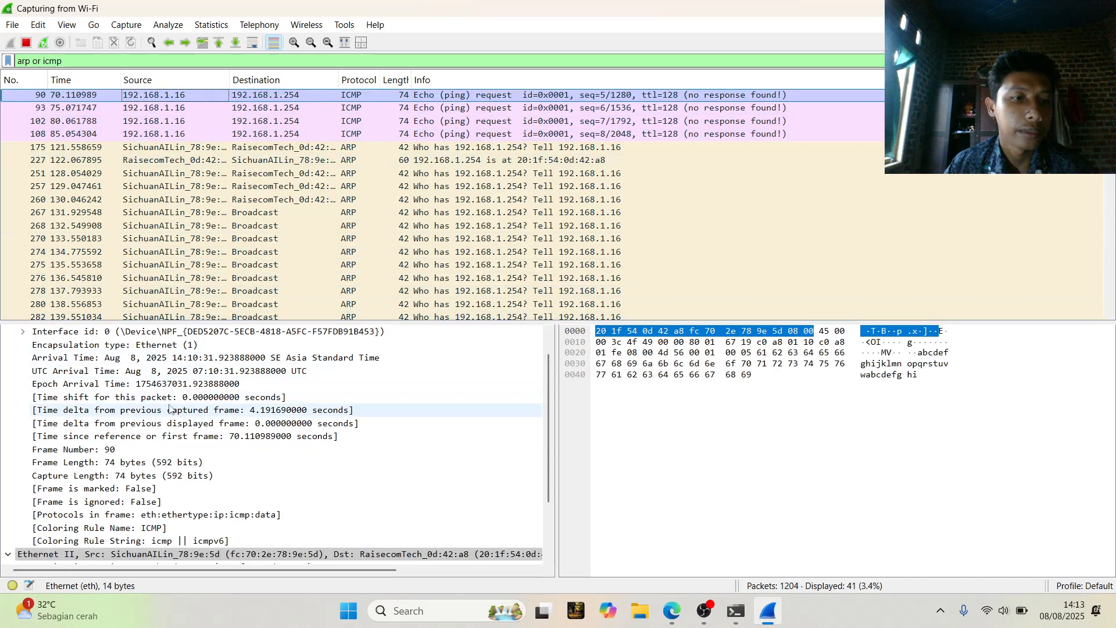
pyautogui.scroll(1, 168, 406)
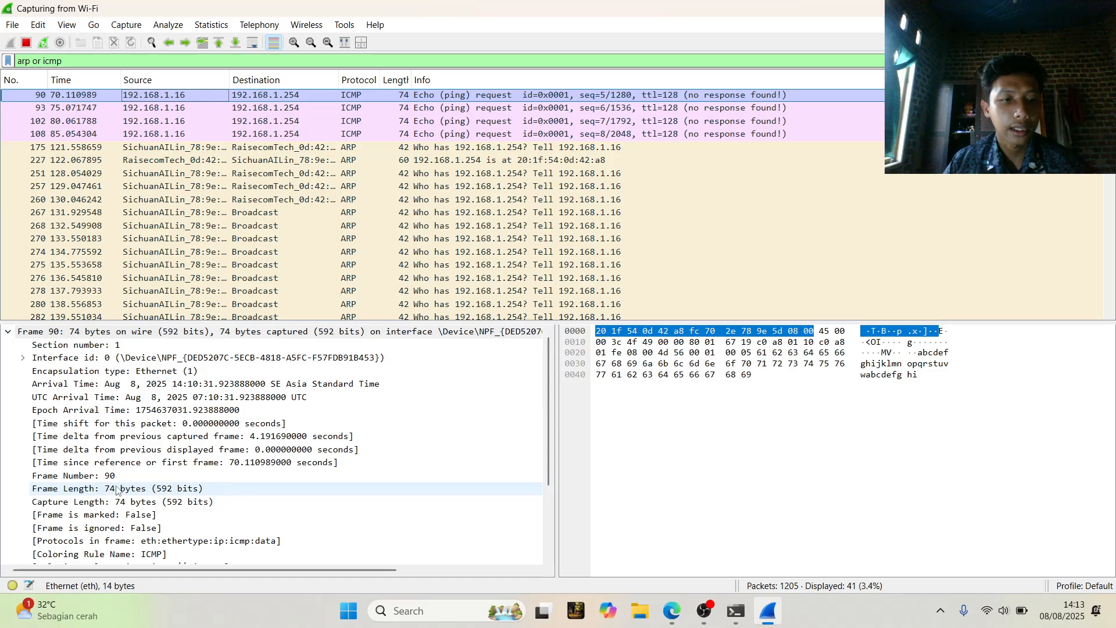
pyautogui.scroll(-1, 226, 427)
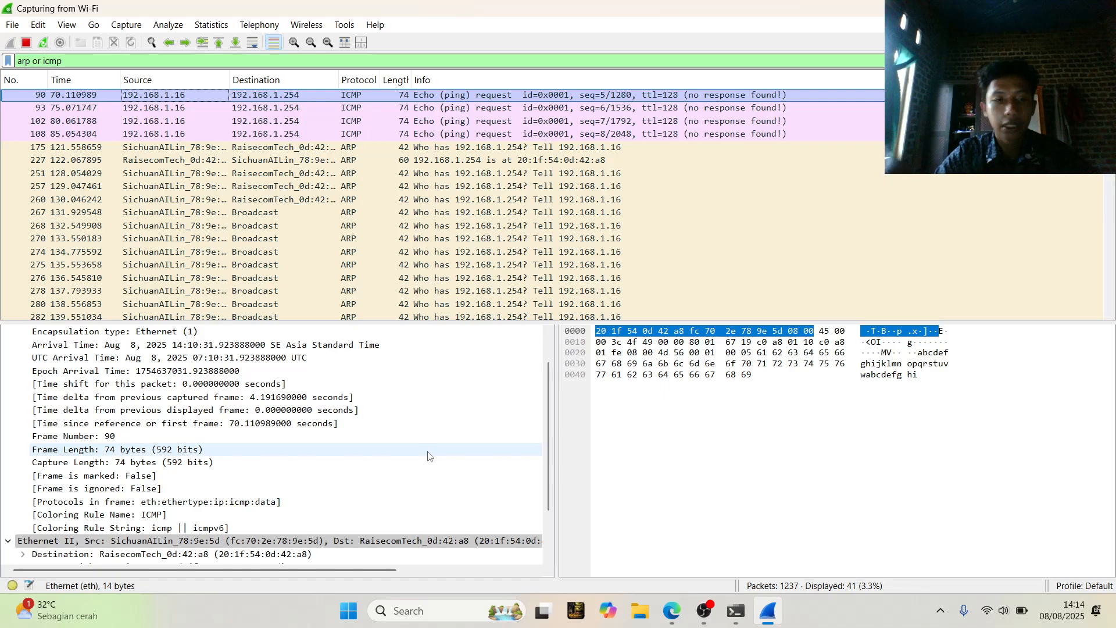
pyautogui.click(98, 451)
pyautogui.scroll(-2, 146, 442)
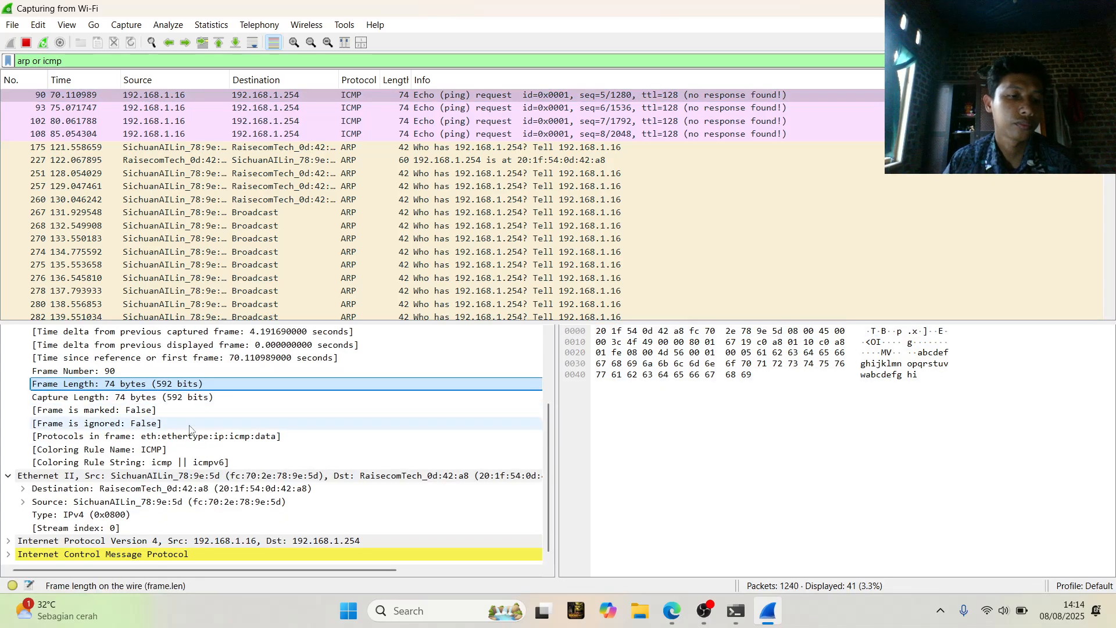
# Expand the Internet Control Message Protocol and Internet Protocol Version 4 sections of packet 90 and review their header fields.
pyautogui.click(8, 556)
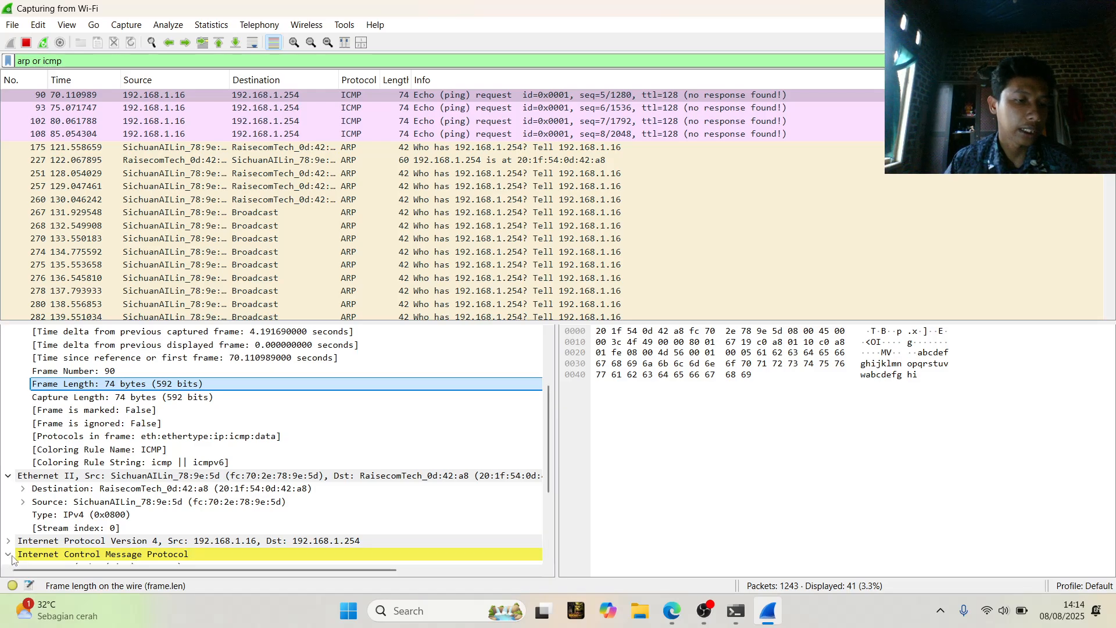
pyautogui.scroll(-3, 87, 526)
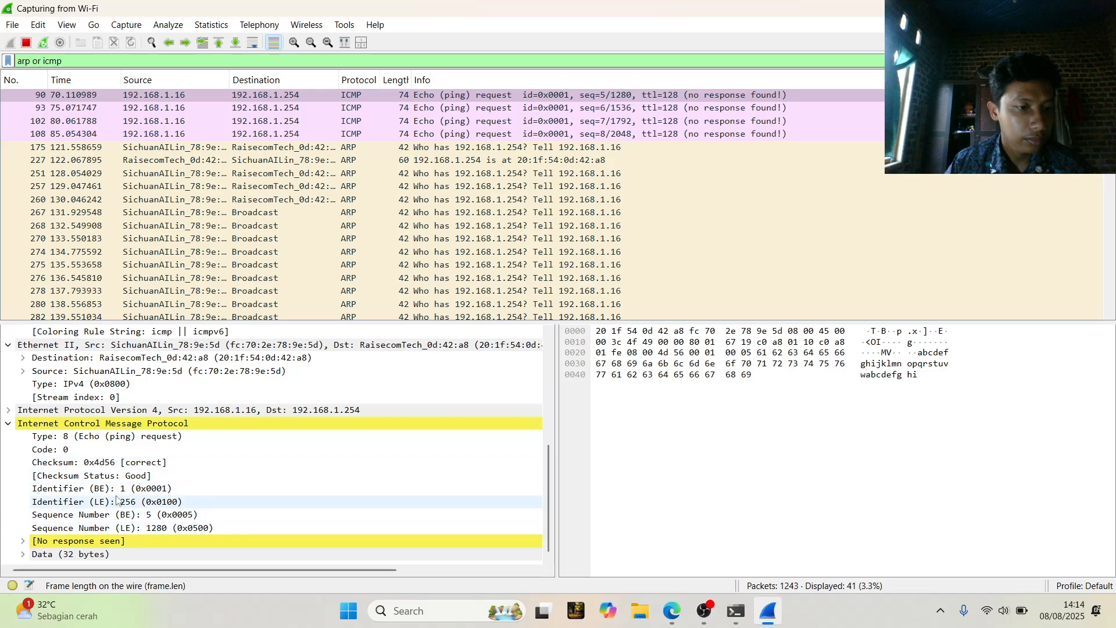
pyautogui.click(9, 409)
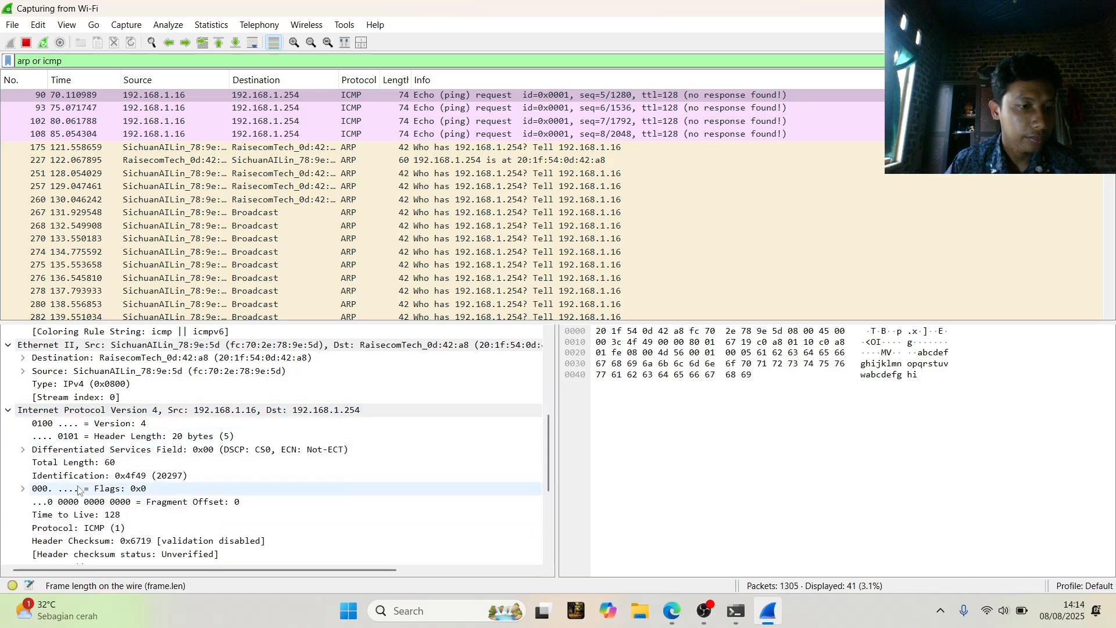
pyautogui.scroll(-4, 80, 490)
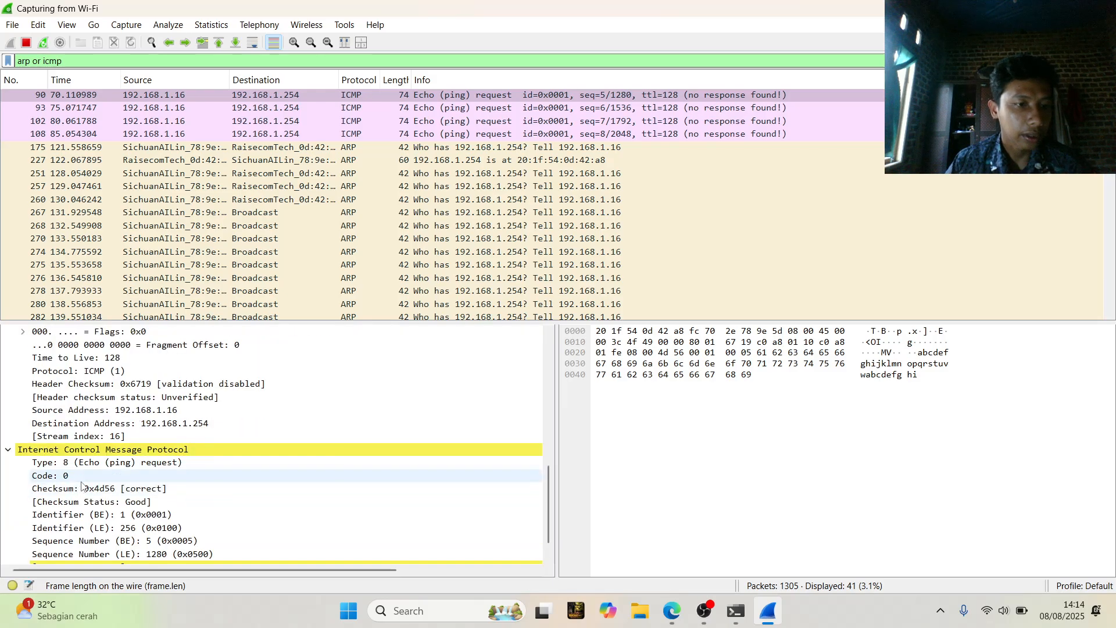
pyautogui.scroll(2, 81, 486)
pyautogui.scroll(3, 104, 450)
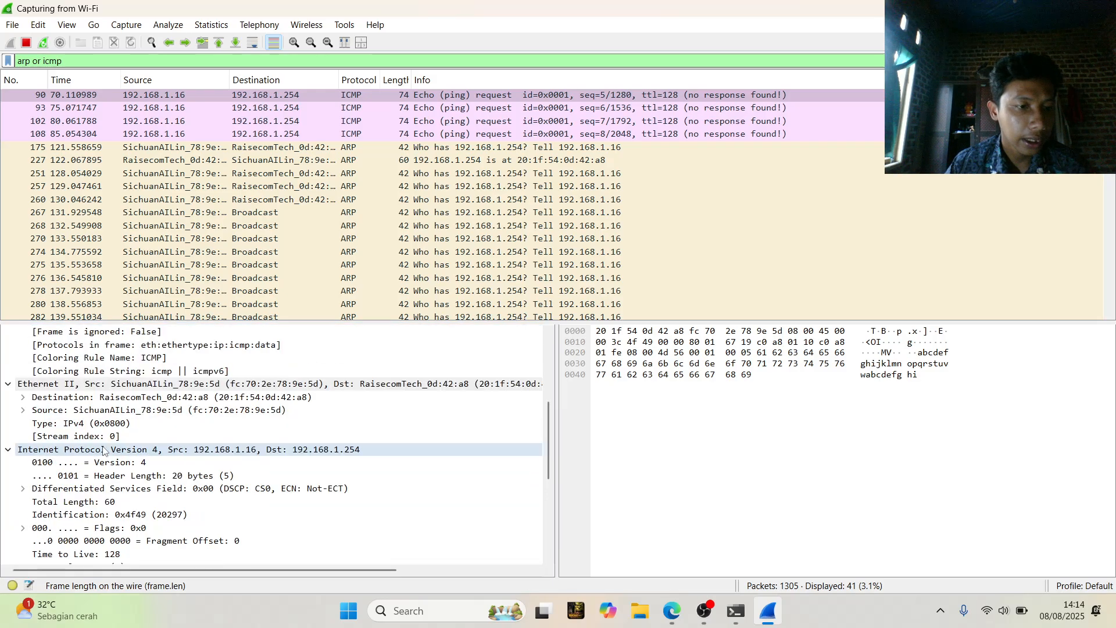
pyautogui.scroll(-6, 96, 465)
pyautogui.scroll(5, 91, 474)
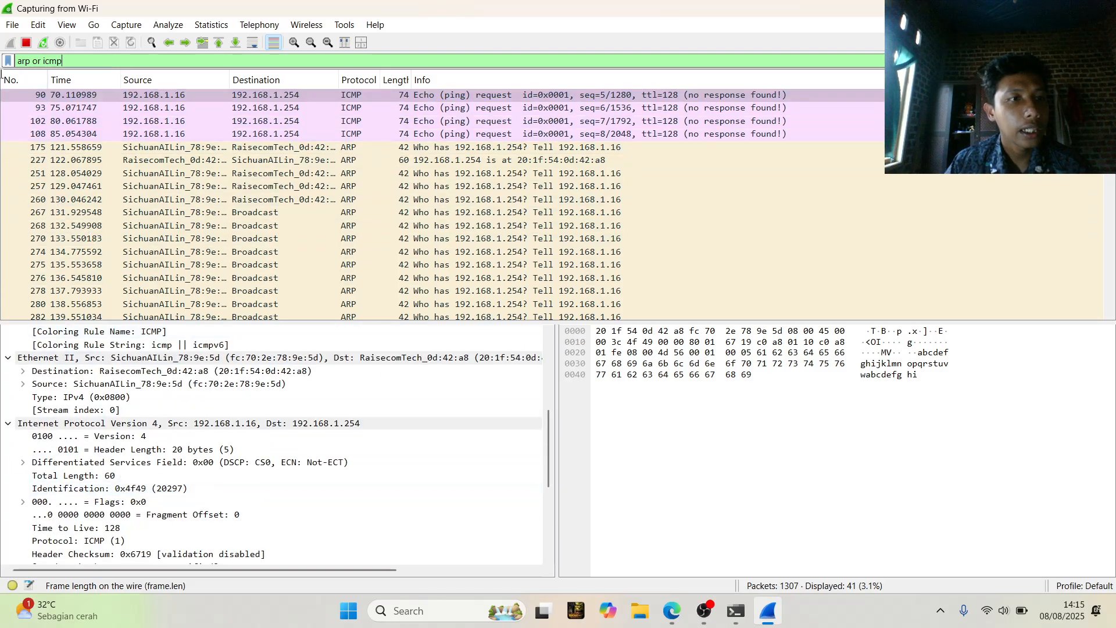
# Clear the display filter and go to the first packet of the full Wi-Fi capture.
pyautogui.hotkey('ctrl', 'a')
pyautogui.press('BackSpace')
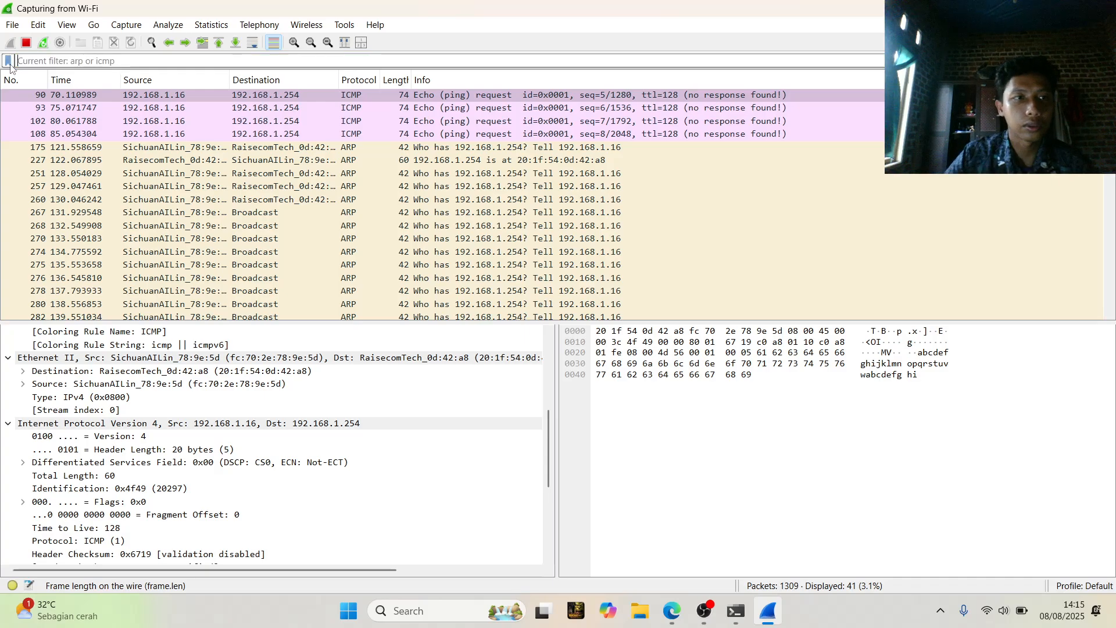
pyautogui.press('Return')
pyautogui.scroll(15, 198, 267)
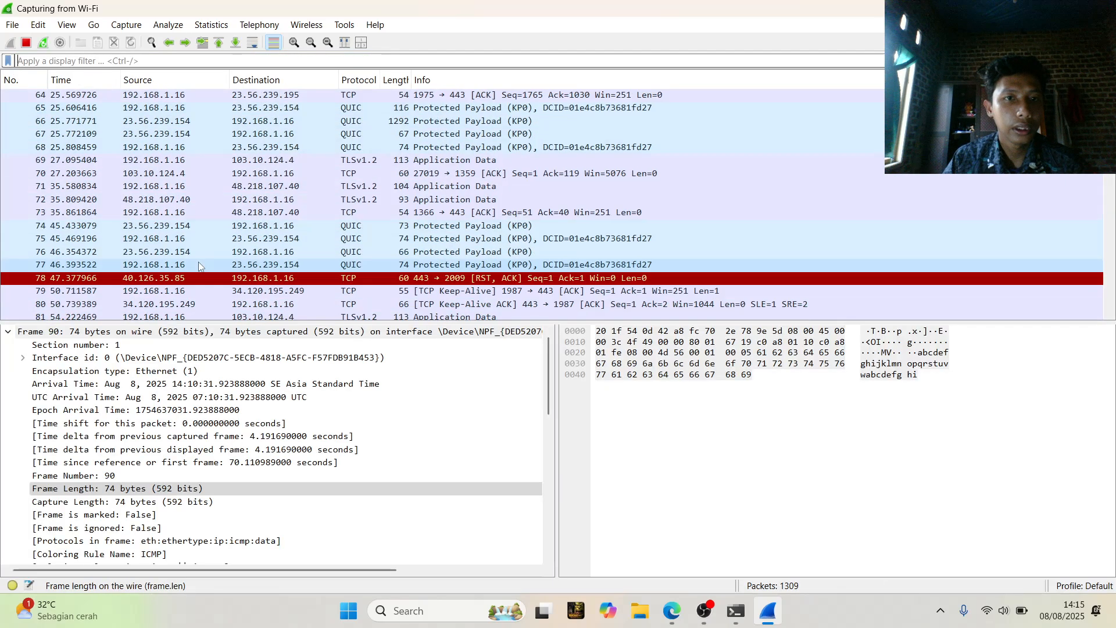
pyautogui.scroll(11, 198, 265)
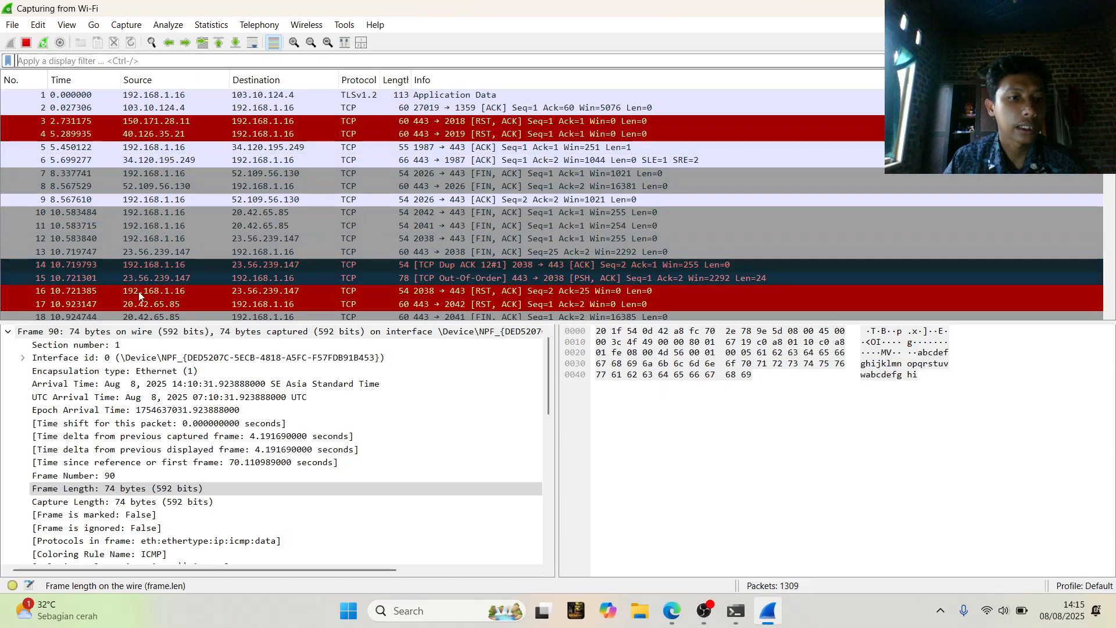
# Collapse the Frame section of packet 90, review its IPv4 and ICMP fields, and look through the unfiltered packet list.
pyautogui.click(9, 332)
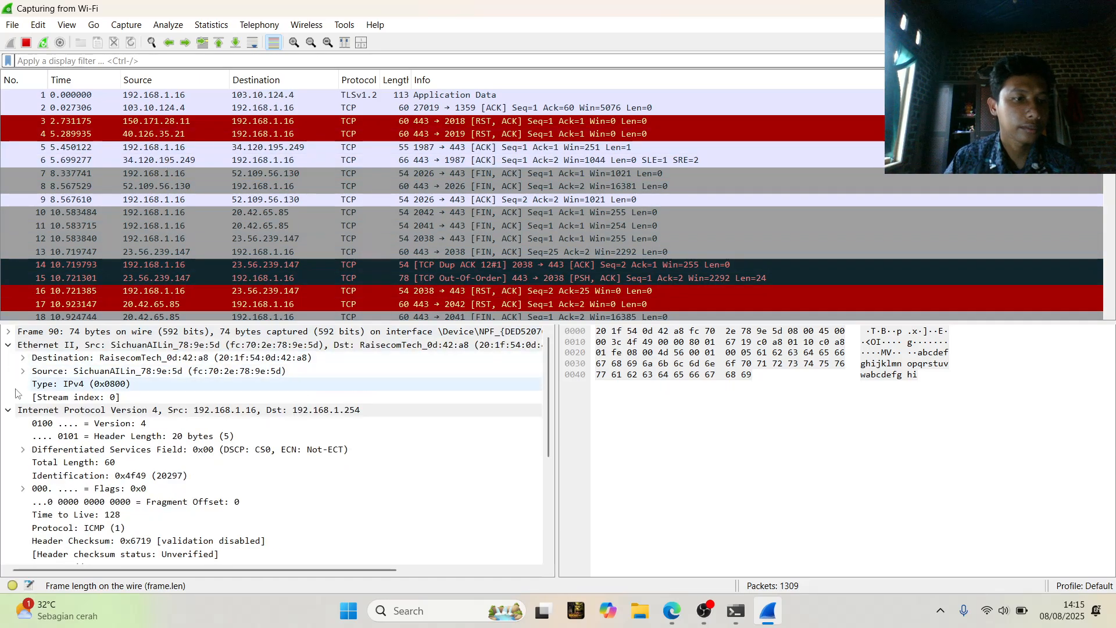
pyautogui.click(20, 412)
pyautogui.scroll(-5, 257, 409)
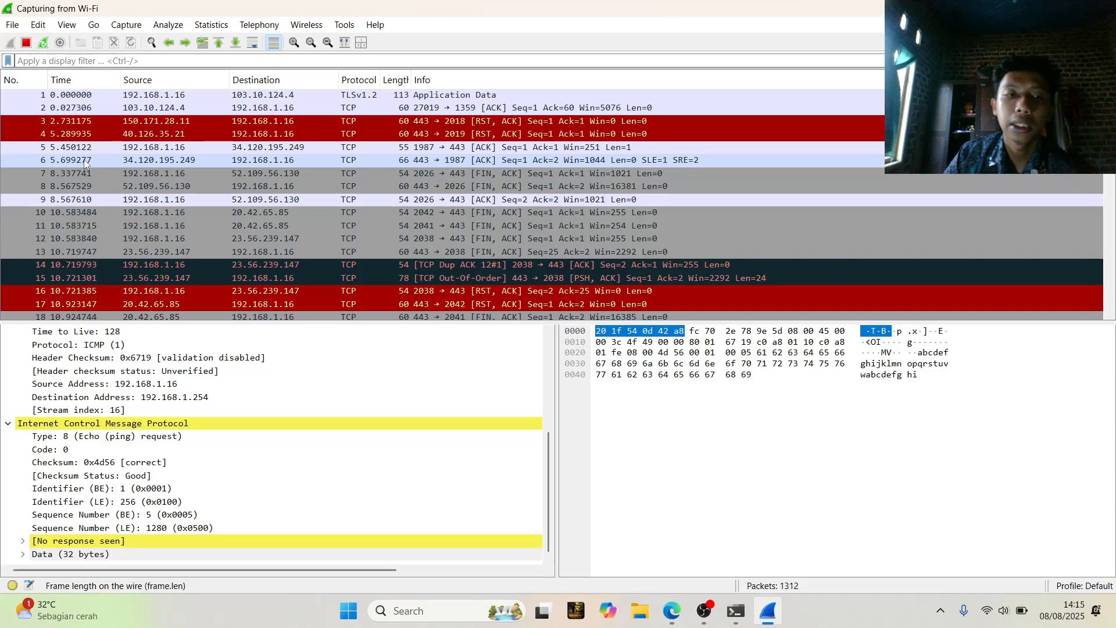
pyautogui.scroll(-11, 331, 215)
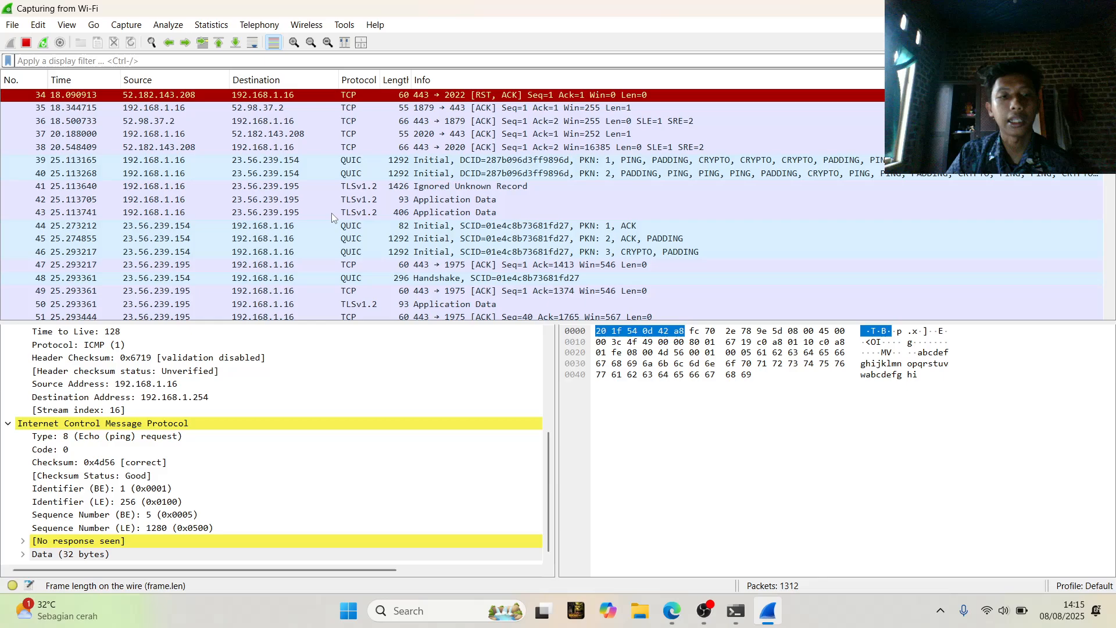
pyautogui.scroll(-2, 332, 214)
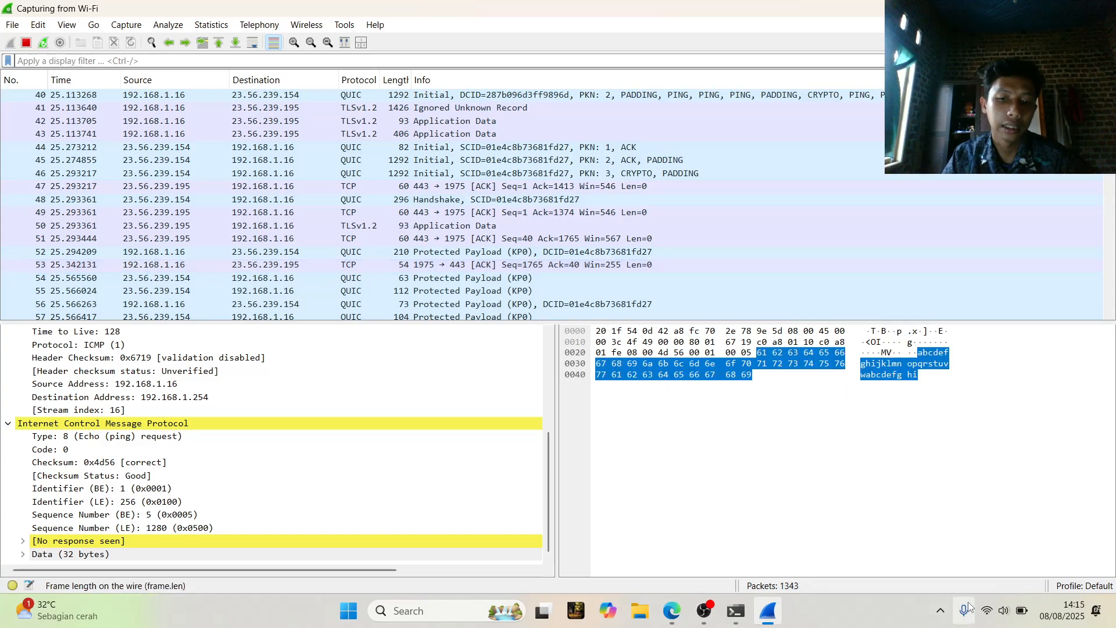
# Switch to the lab PDF in Edge and read the Step 4 table of Ethernet II header fields and its questions.
pyautogui.click(671, 611)
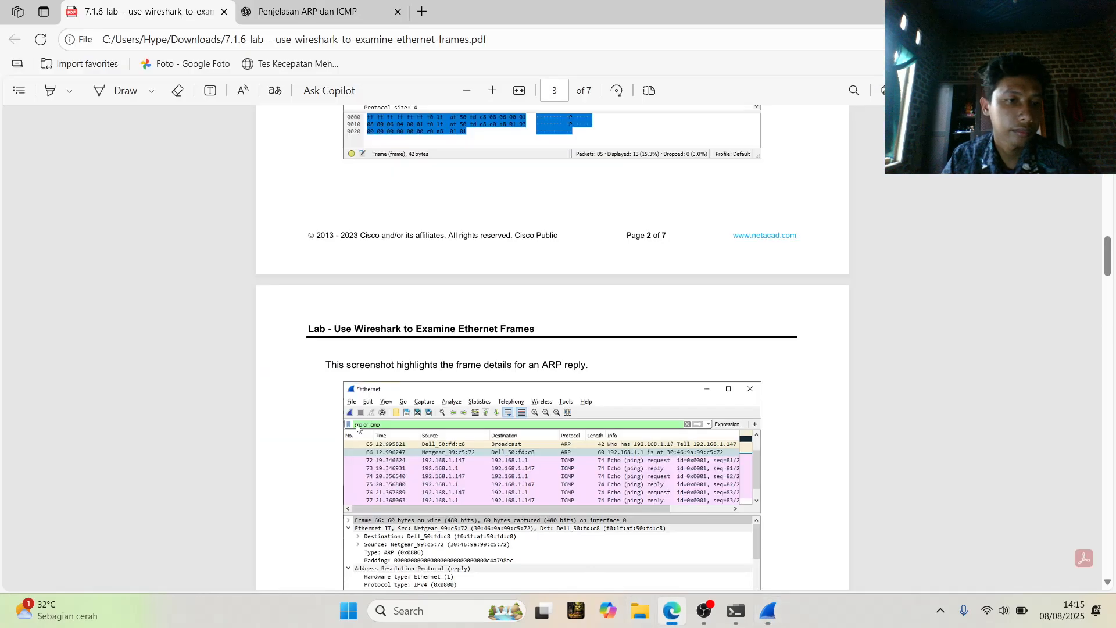
pyautogui.scroll(-5, 347, 286)
pyautogui.scroll(-10, 348, 291)
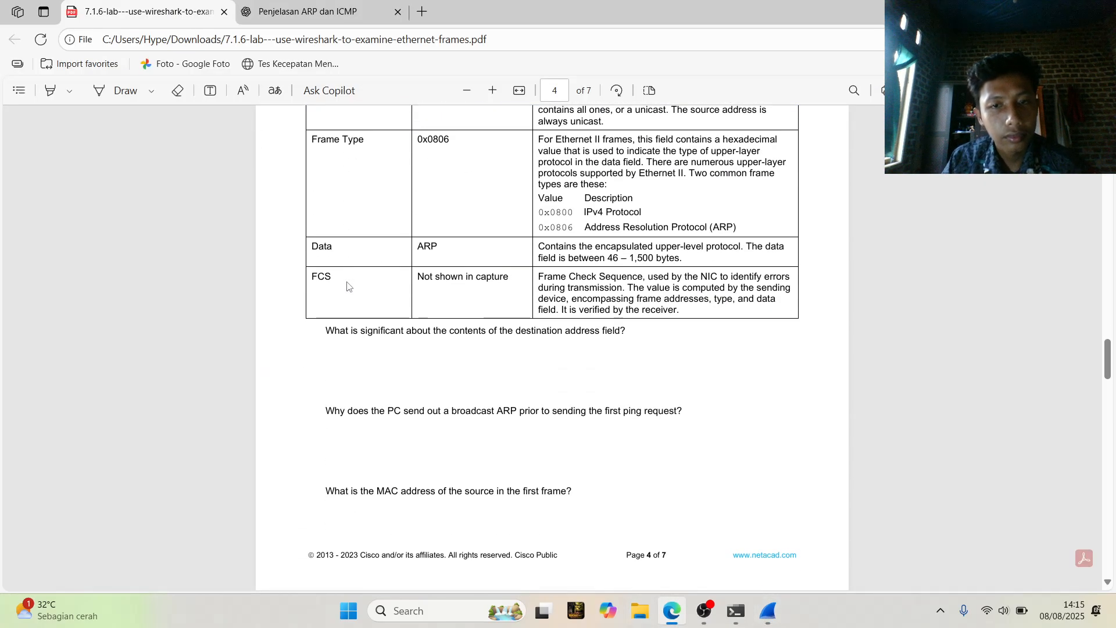
pyautogui.scroll(2, 363, 311)
pyautogui.scroll(3, 363, 311)
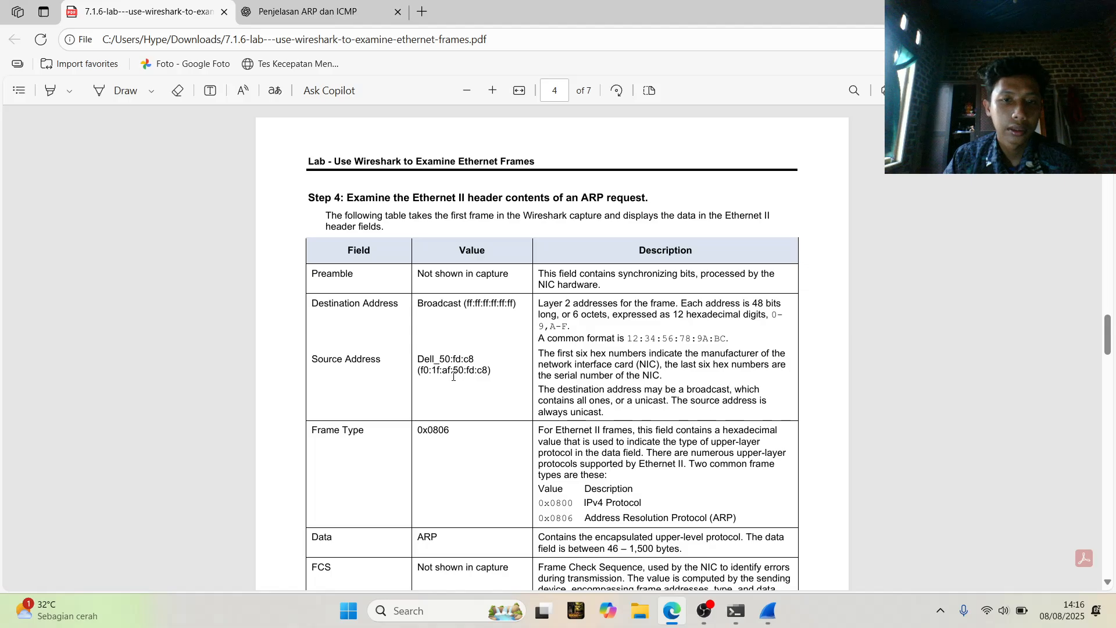
pyautogui.scroll(-3, 453, 376)
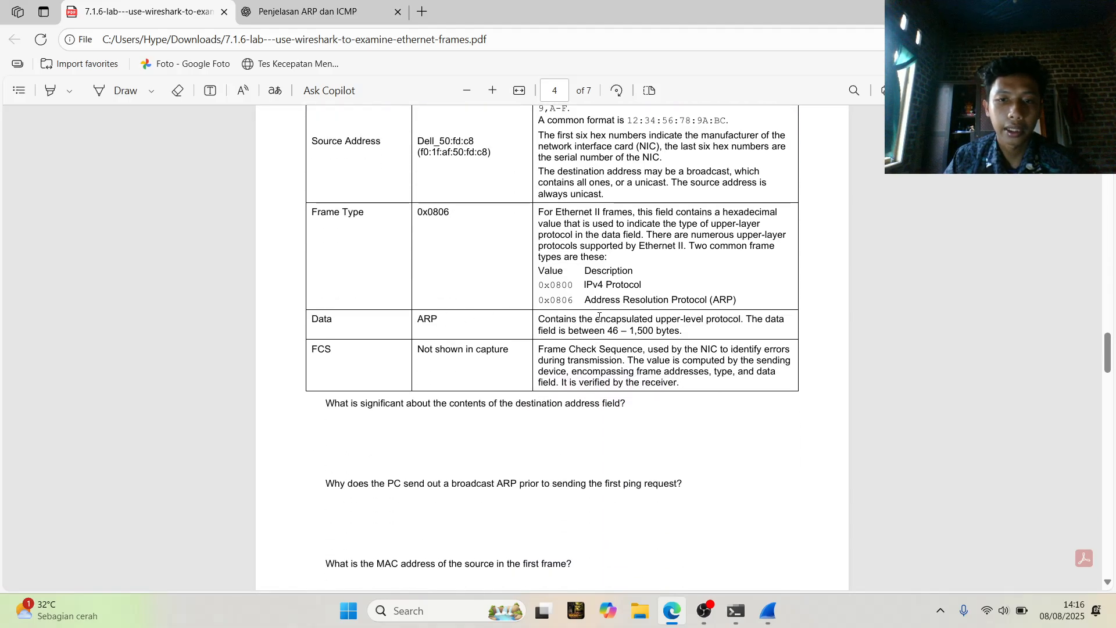
pyautogui.scroll(-4, 600, 316)
pyautogui.scroll(2, 545, 307)
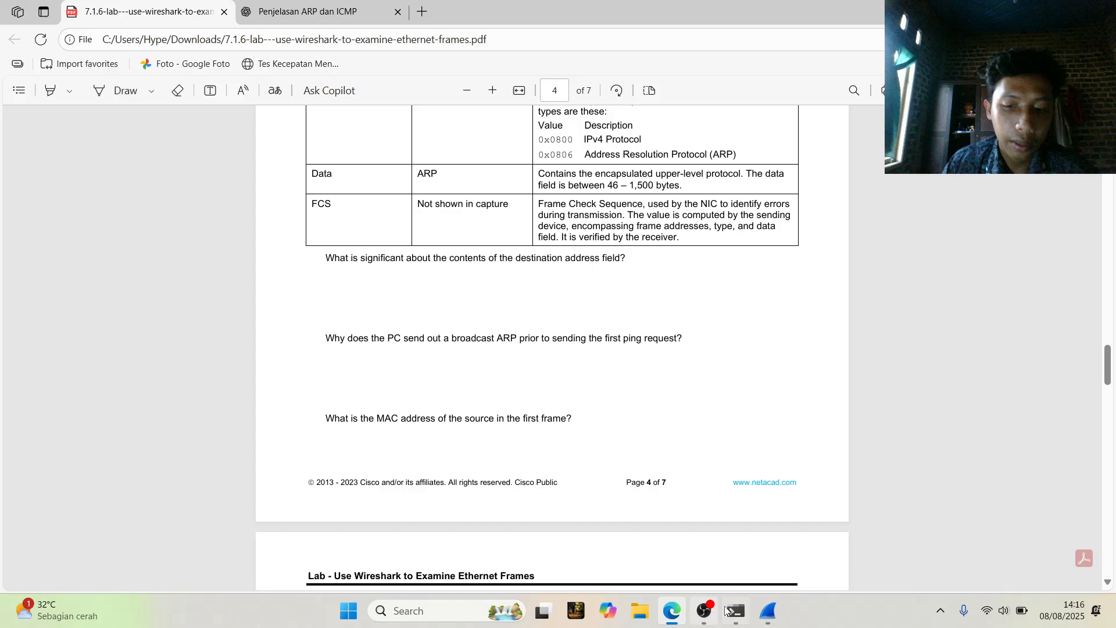
# Return to Wireshark and apply the display filter "arp or icmp" to the Wi-Fi capture.
pyautogui.moveTo(750, 617)
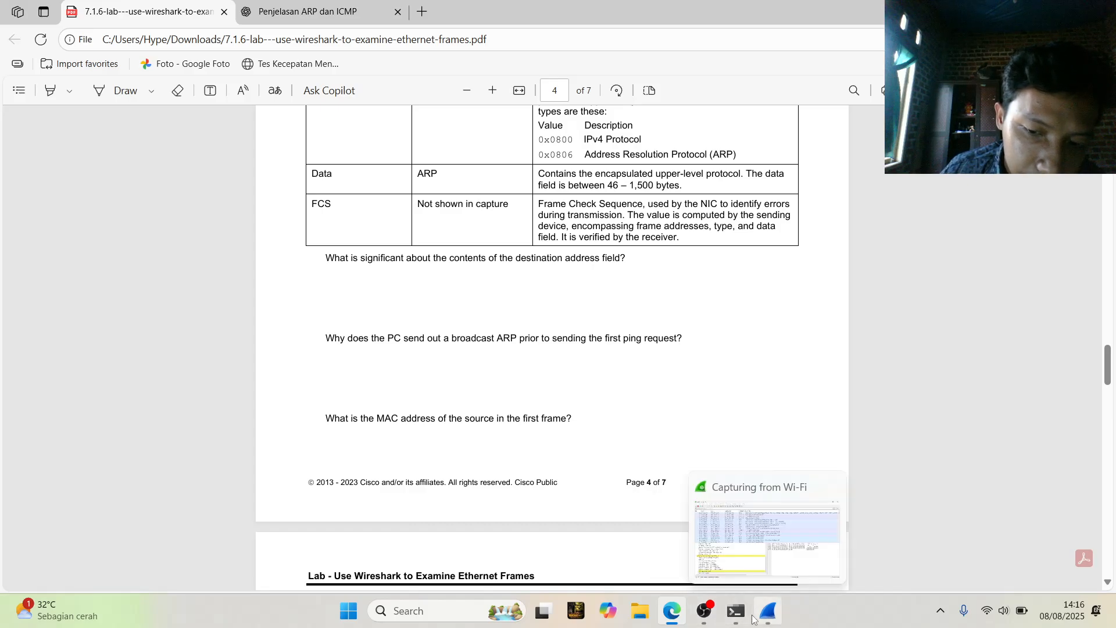
pyautogui.click(754, 619)
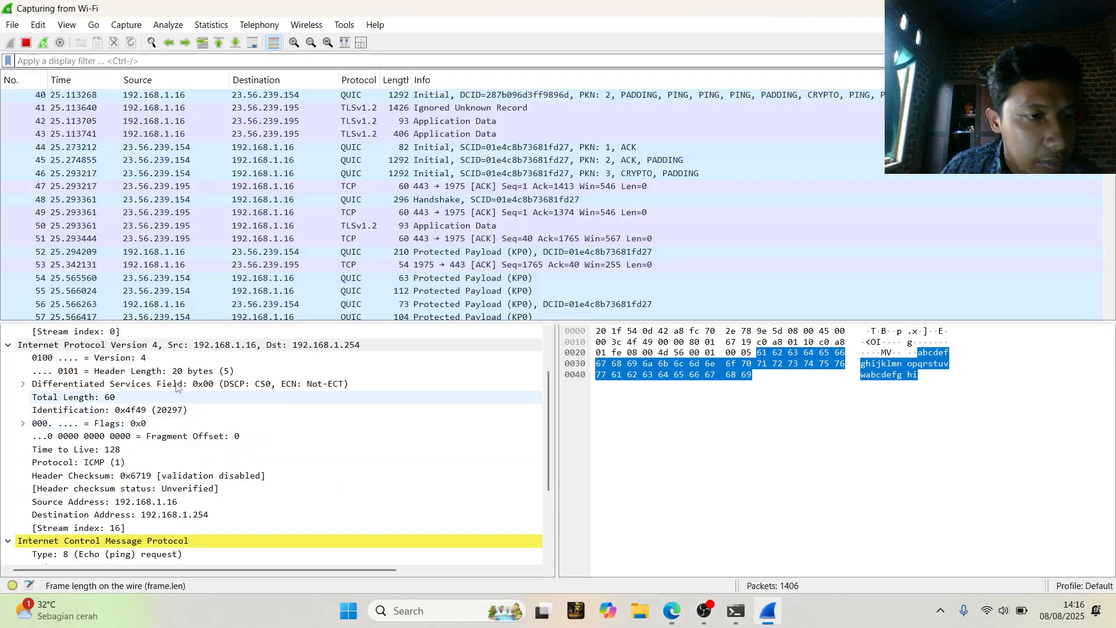
pyautogui.scroll(2, 177, 387)
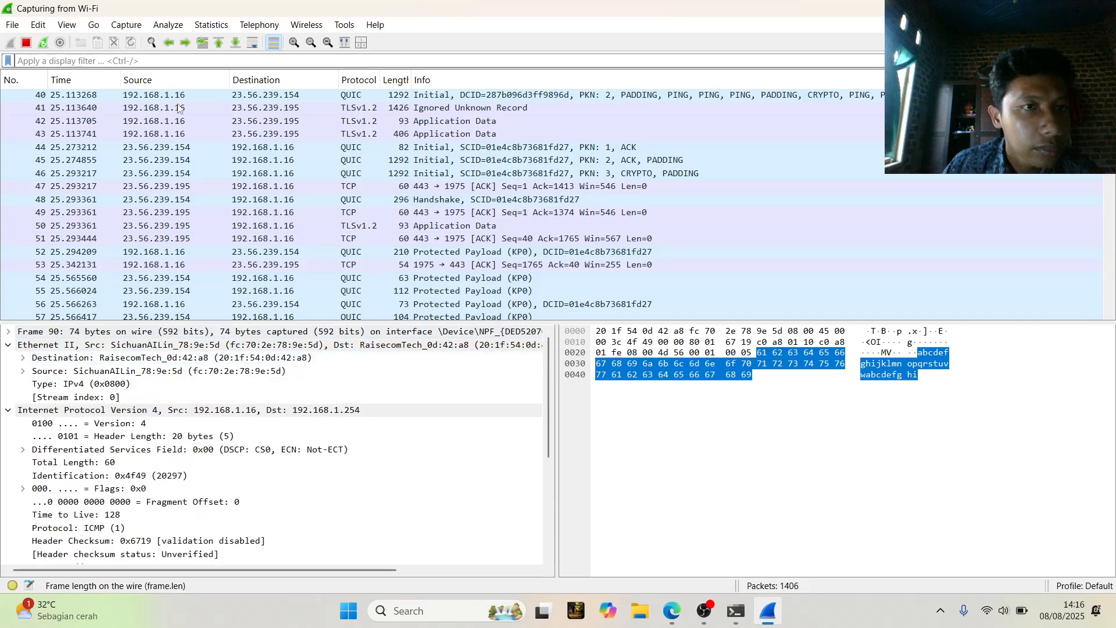
pyautogui.click(164, 56)
pyautogui.write('ar')
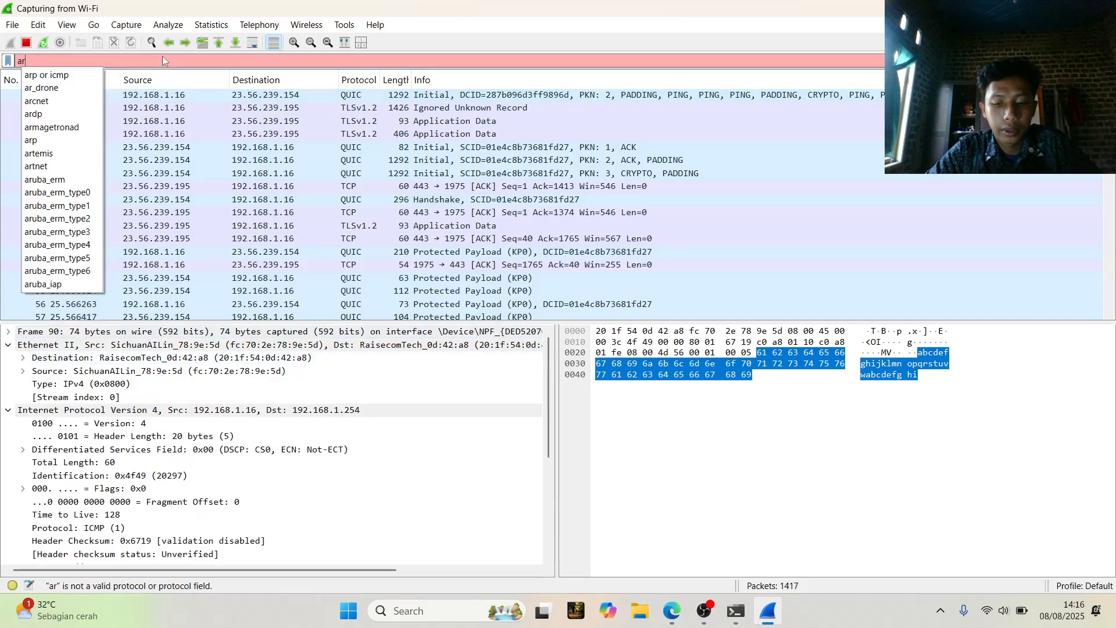
pyautogui.press('BackSpace')
pyautogui.write('p')
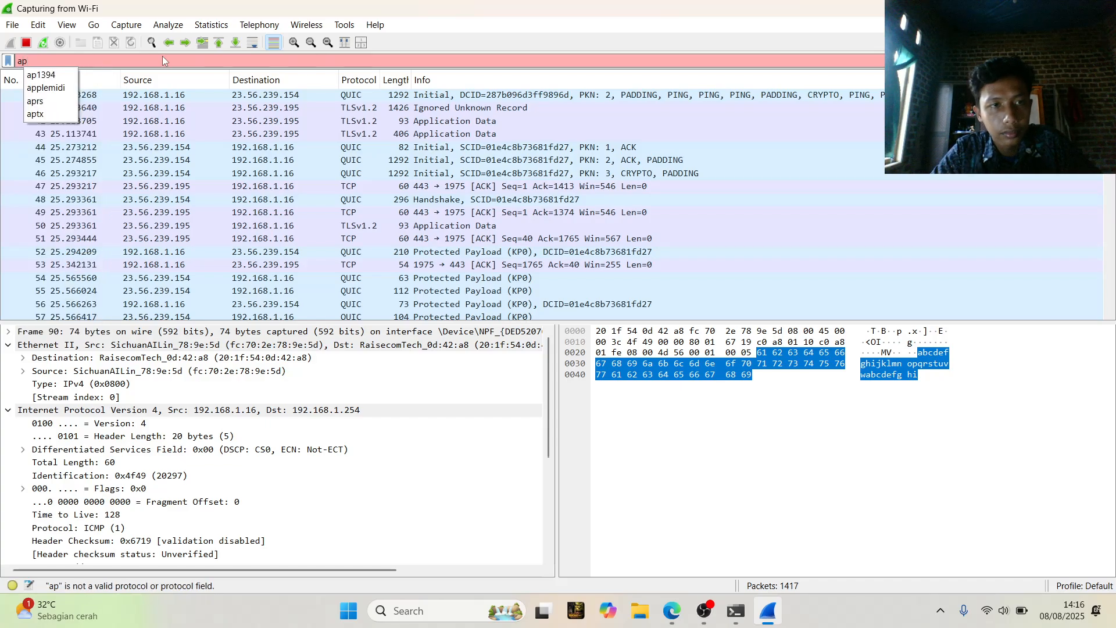
pyautogui.press('BackSpace')
pyautogui.write('r')
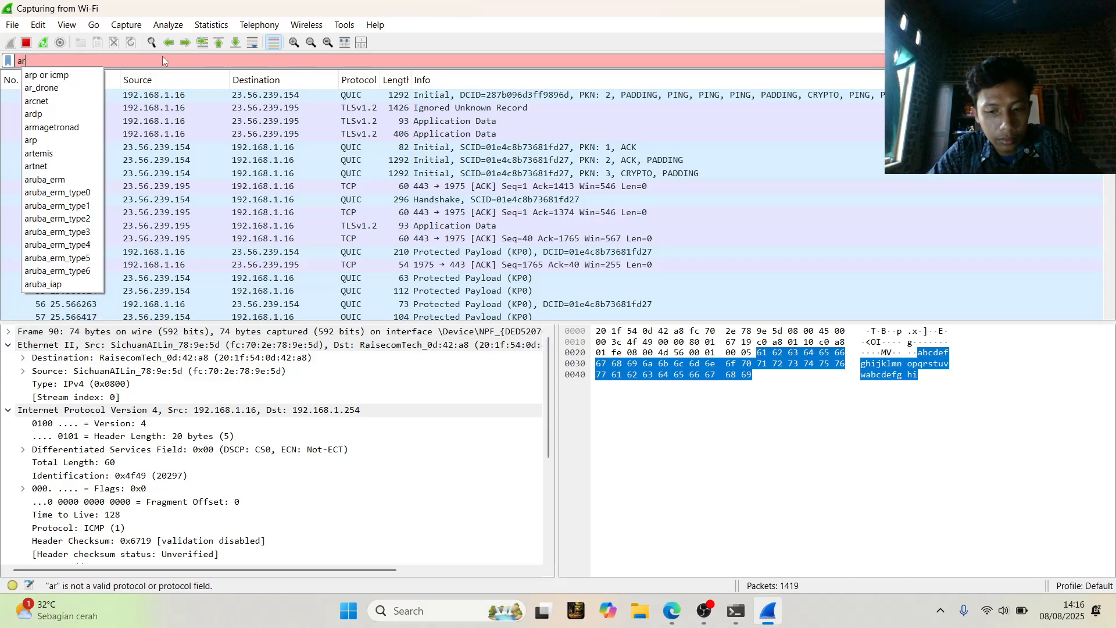
pyautogui.write('p or ')
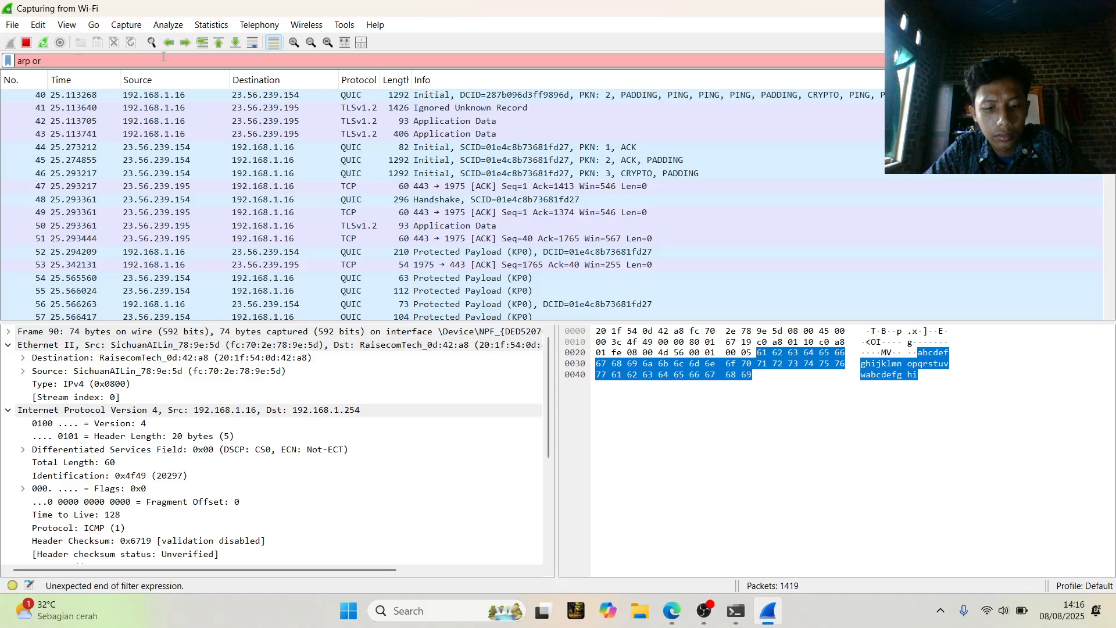
pyautogui.write('icmp')
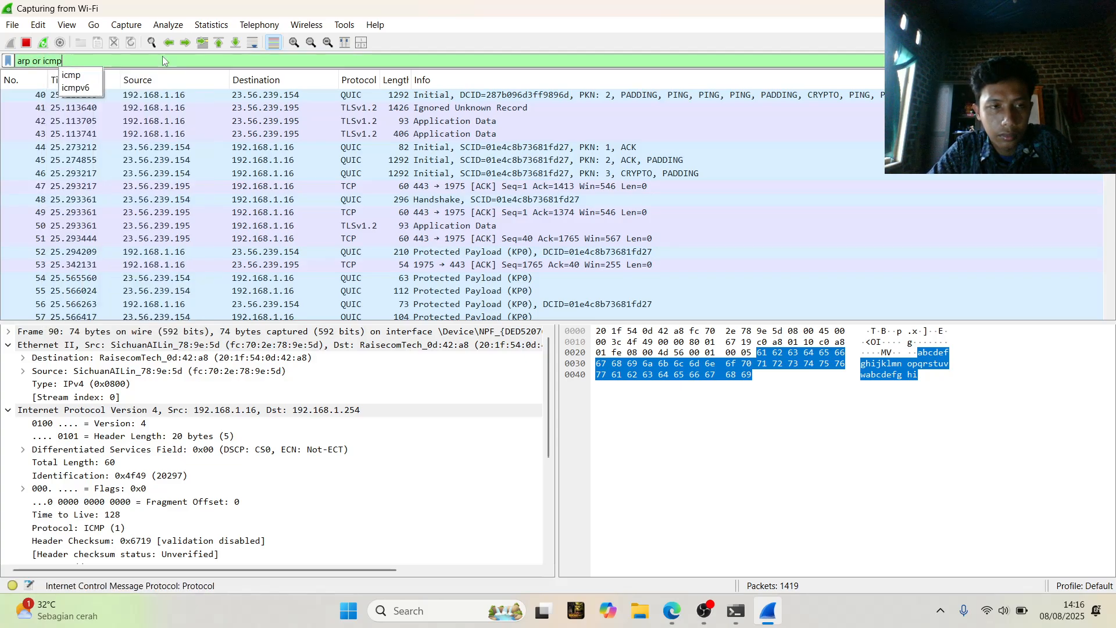
pyautogui.press('Return')
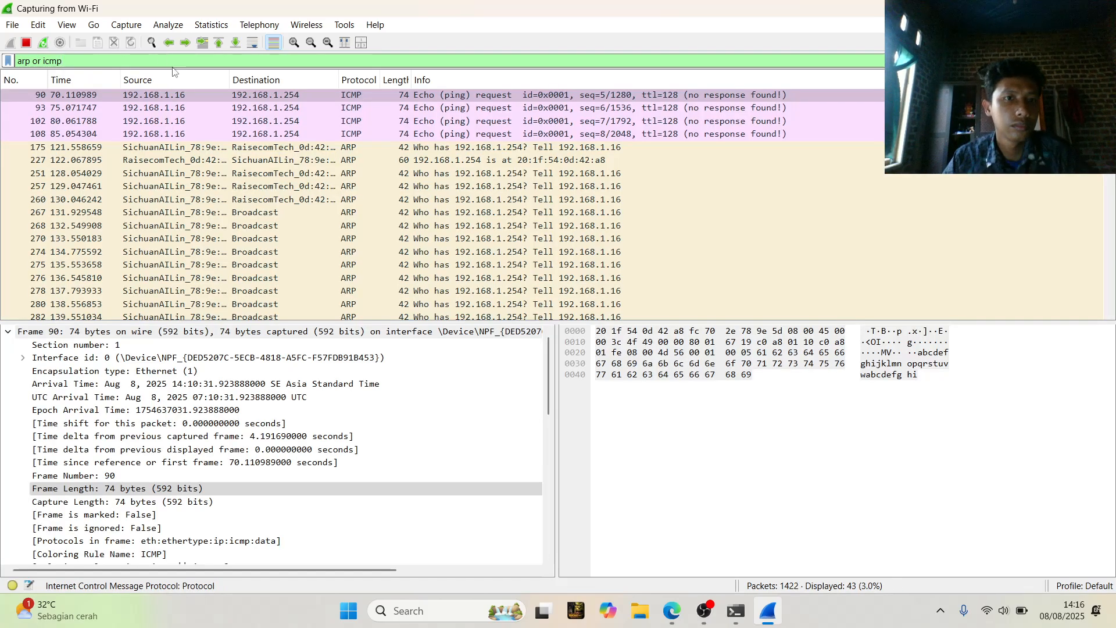
# Examine the frame details of ARP request packet 175 and compare them with ICMP echo request packet 108.
pyautogui.click(239, 150)
pyautogui.scroll(-3, 304, 453)
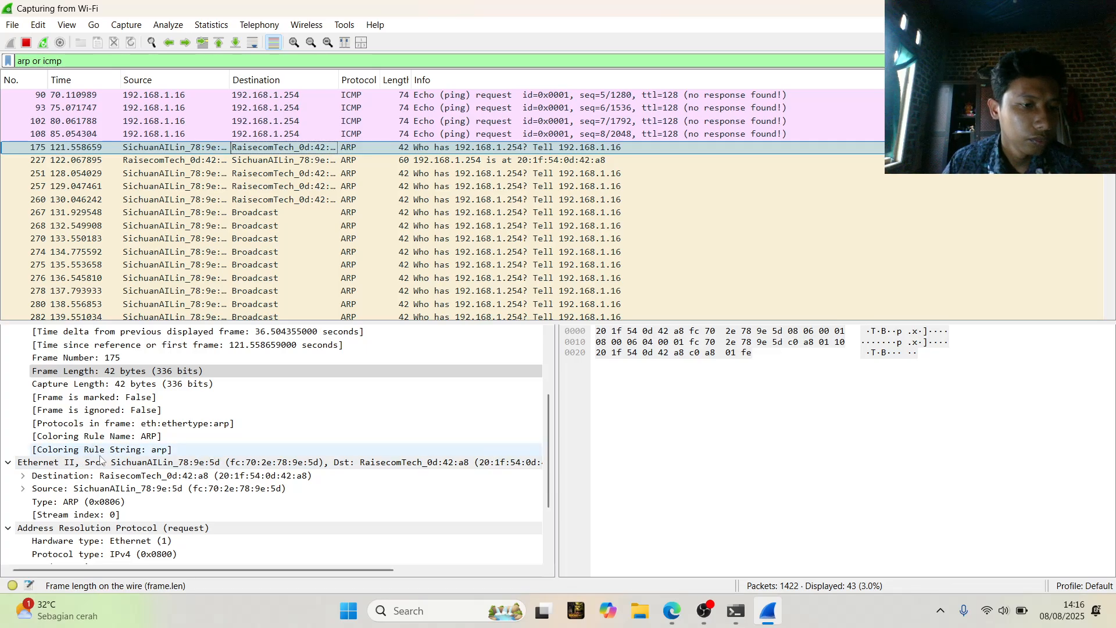
pyautogui.scroll(-1, 116, 477)
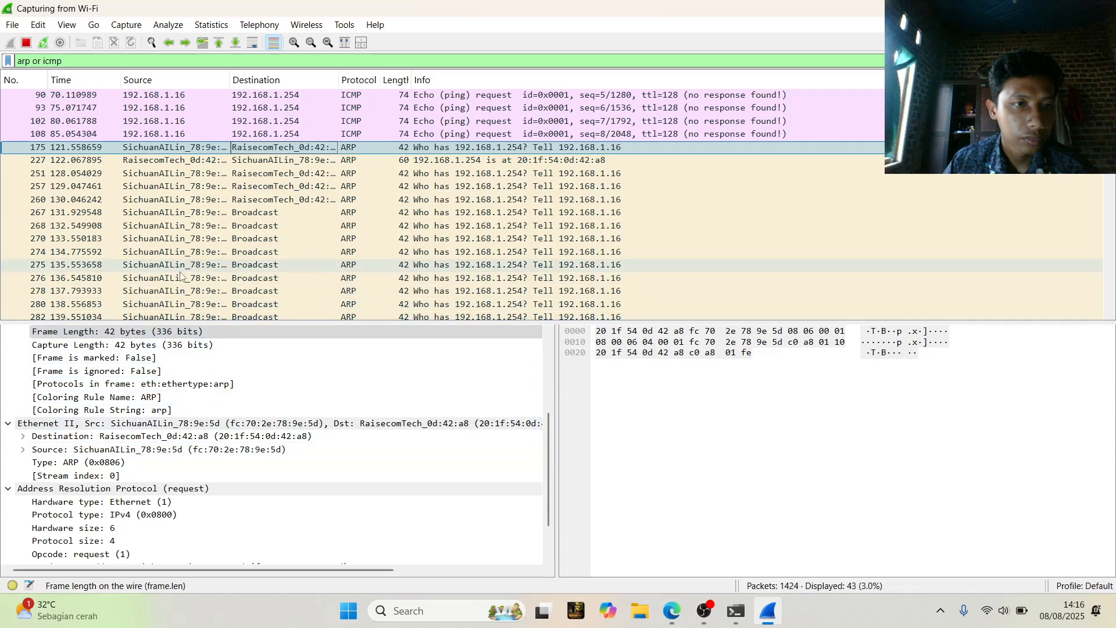
pyautogui.click(162, 133)
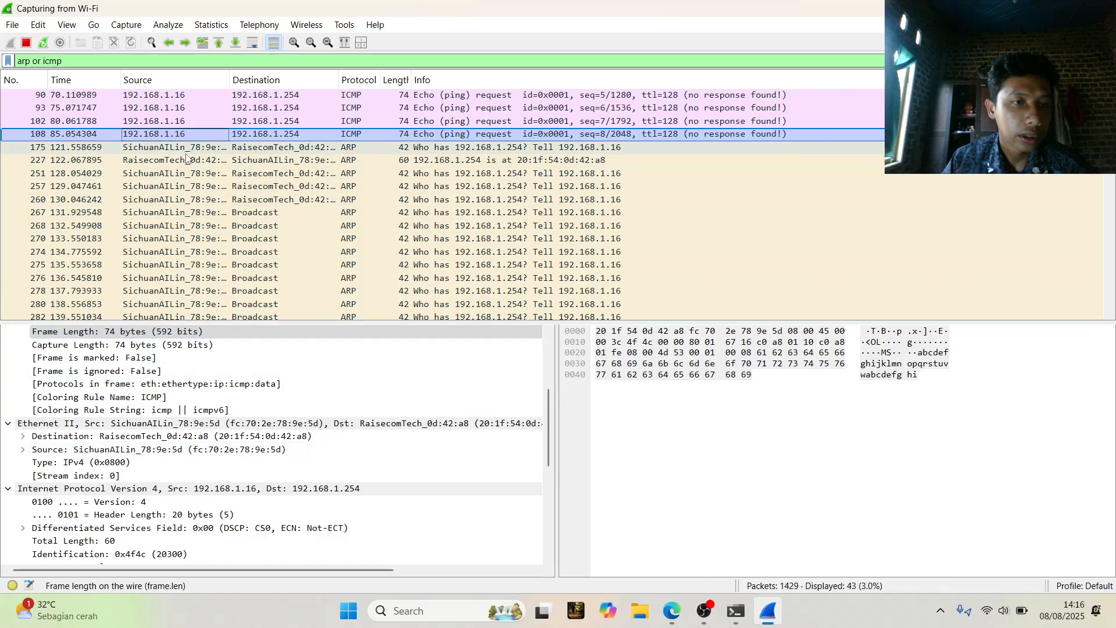
pyautogui.press('Down')
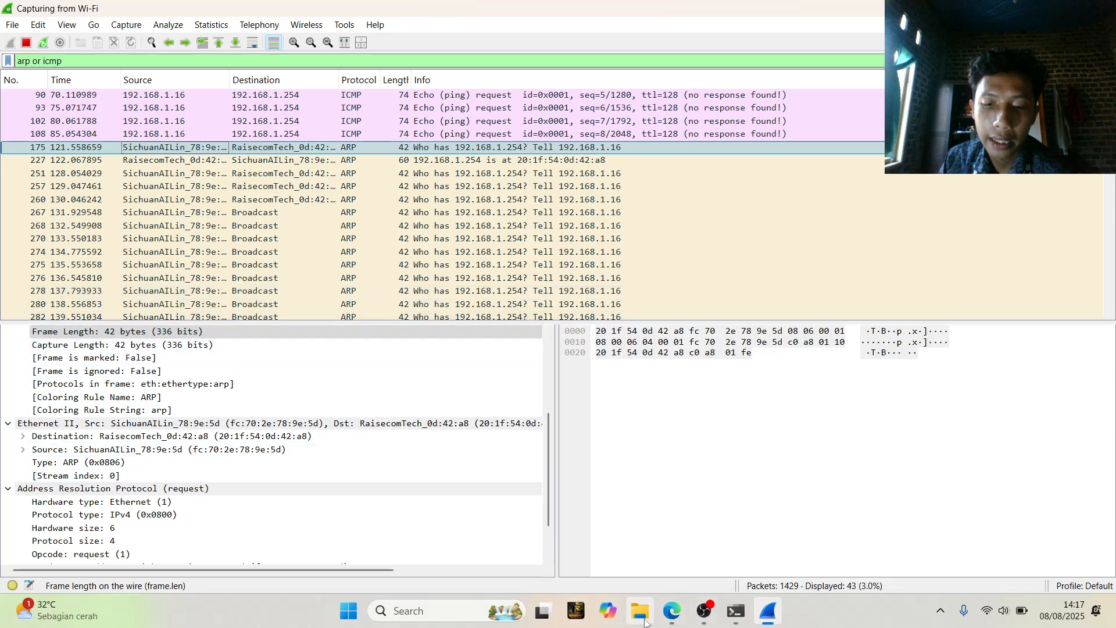
pyautogui.moveTo(739, 610)
pyautogui.moveTo(713, 539)
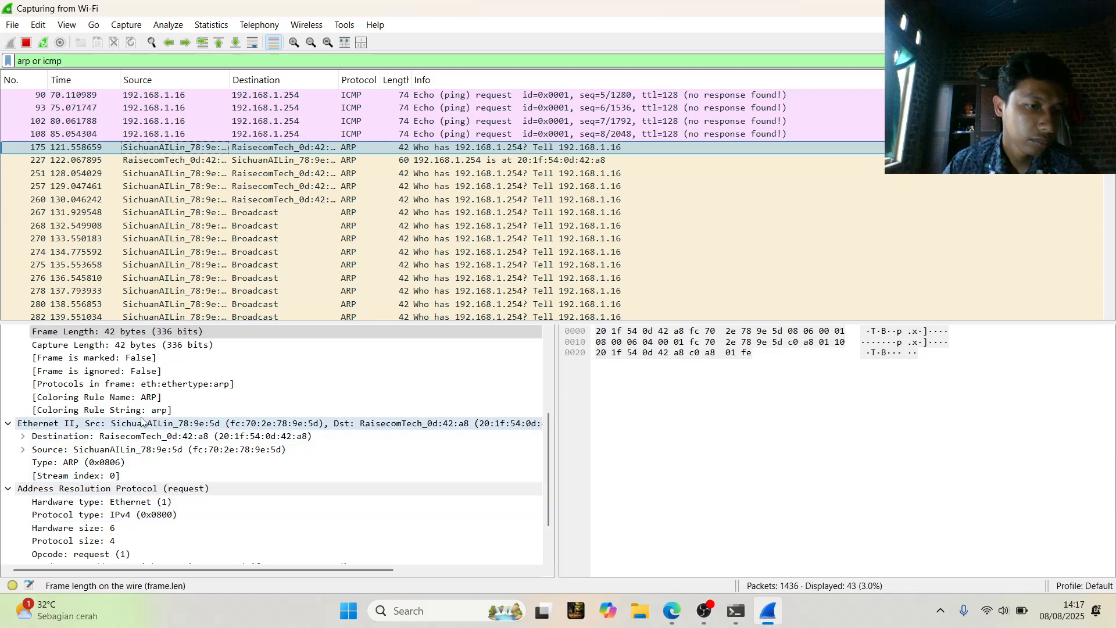
# Review packet 175's frame details, Ethernet II source and destination addresses, and the ARP sender and target fields.
pyautogui.scroll(2, 141, 442)
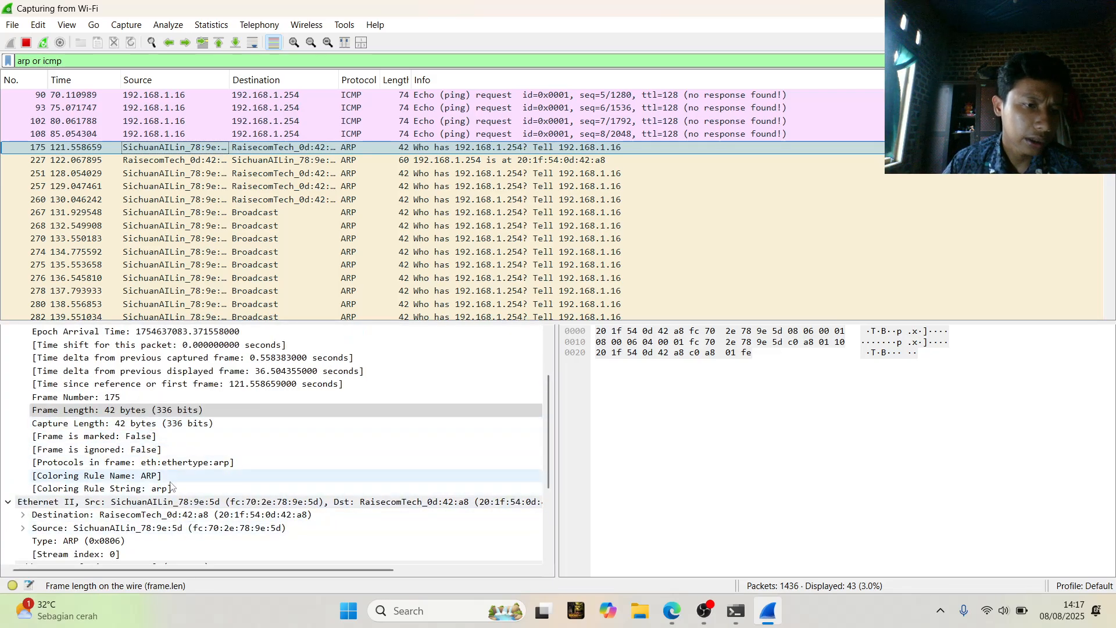
pyautogui.scroll(2, 171, 487)
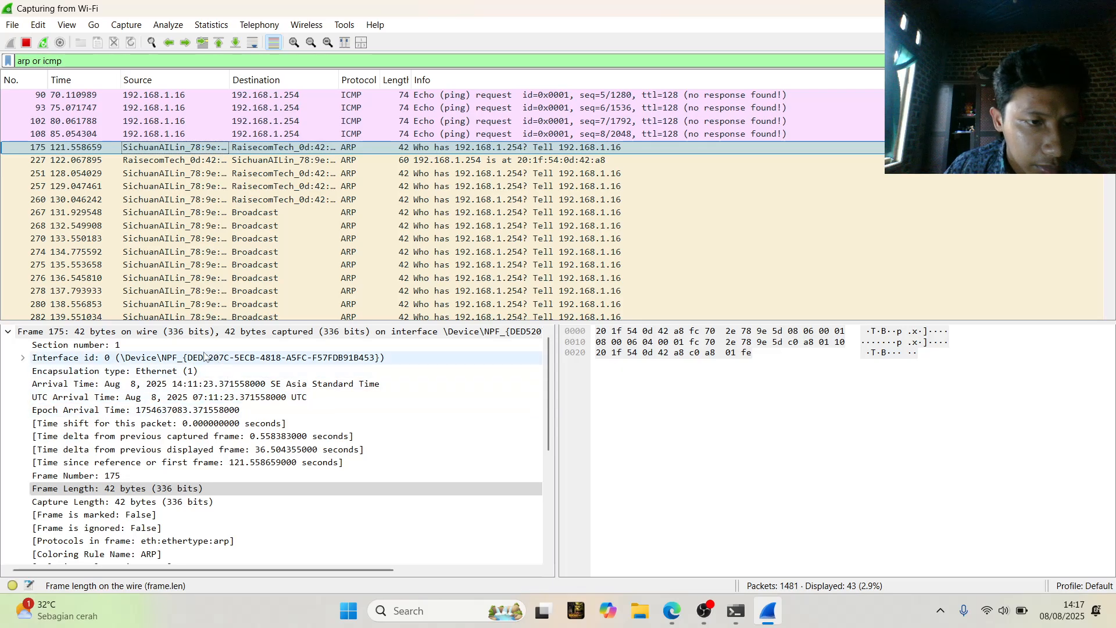
pyautogui.scroll(-2, 233, 443)
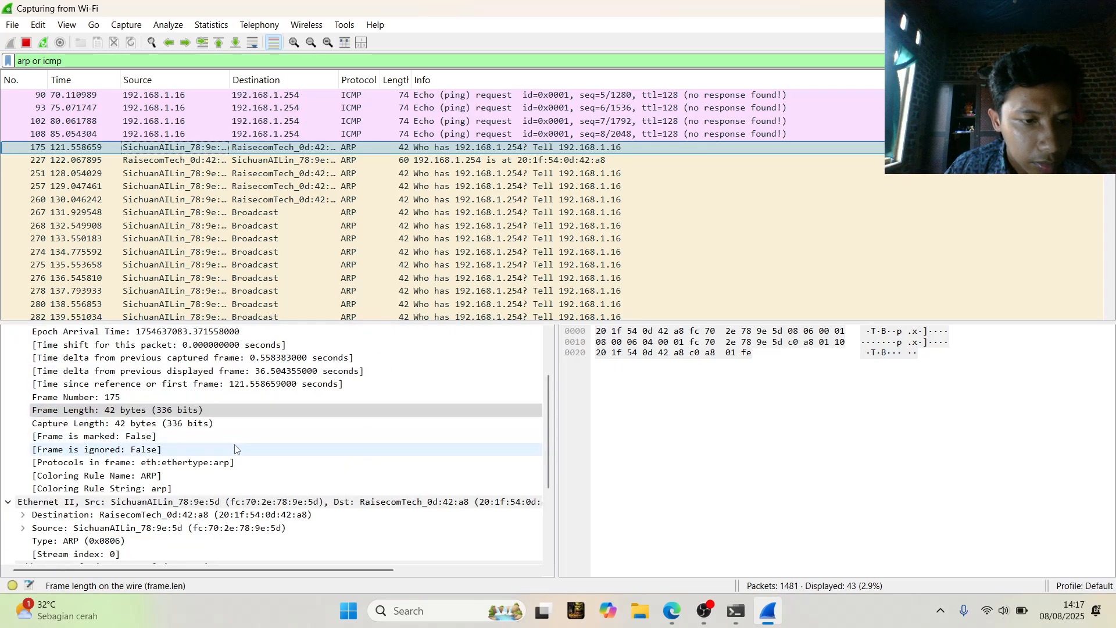
pyautogui.scroll(-1, 235, 449)
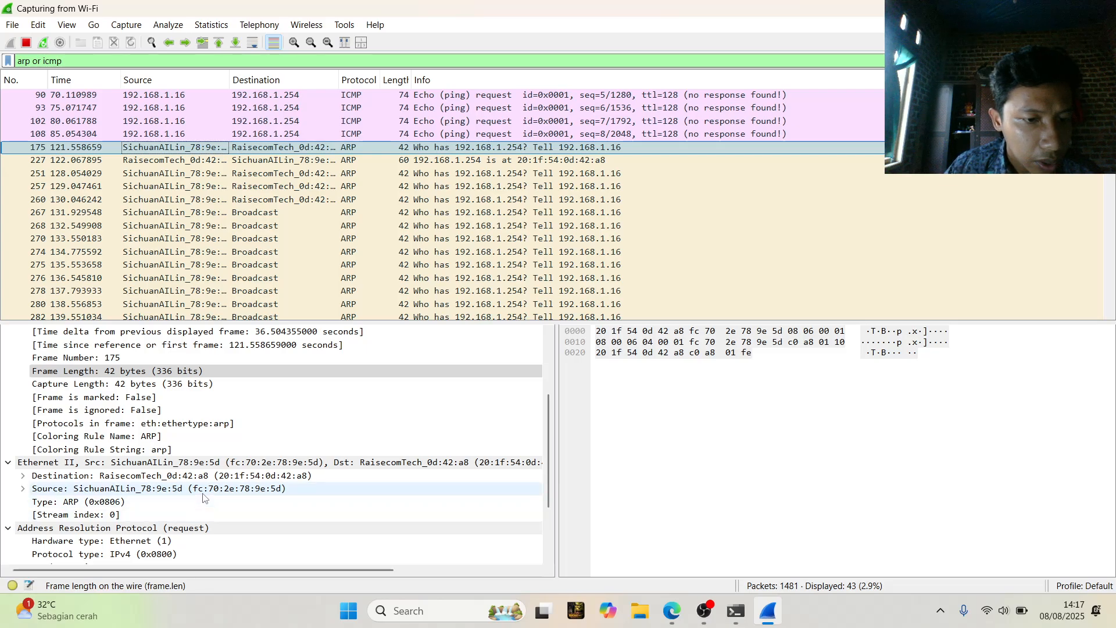
pyautogui.moveTo(196, 494); pyautogui.dragTo(269, 484)
pyautogui.click(268, 477)
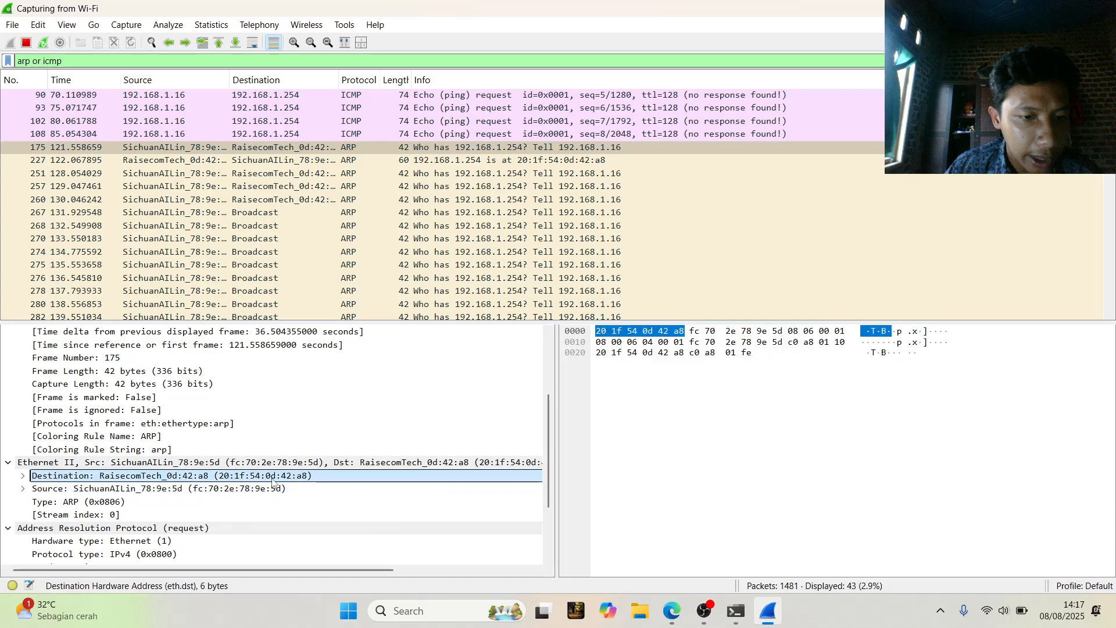
pyautogui.click(265, 463)
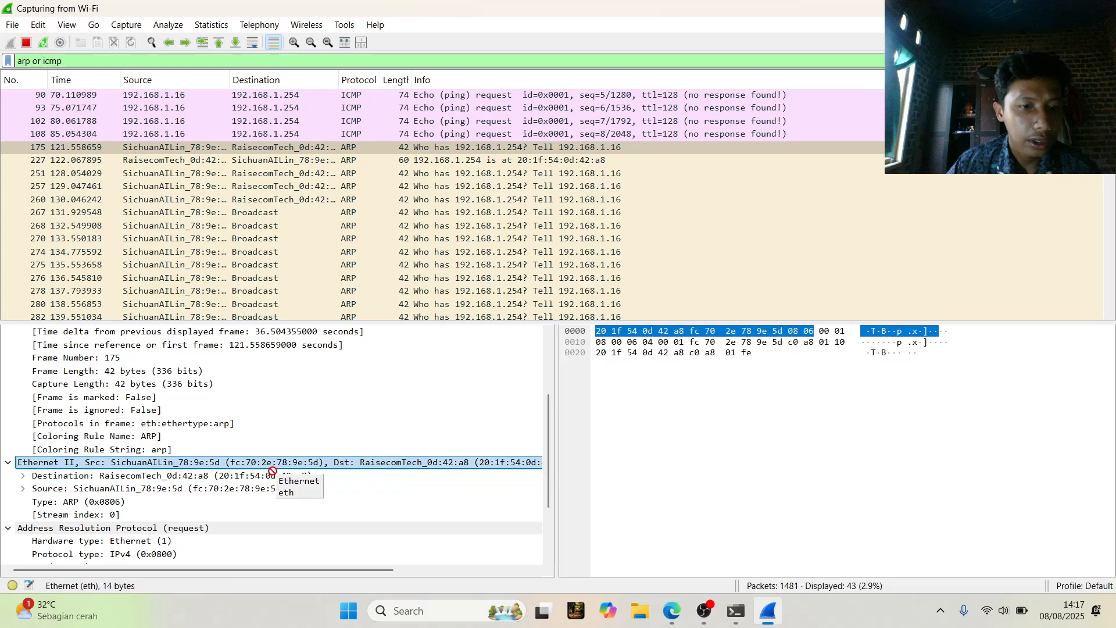
pyautogui.scroll(-2, 268, 469)
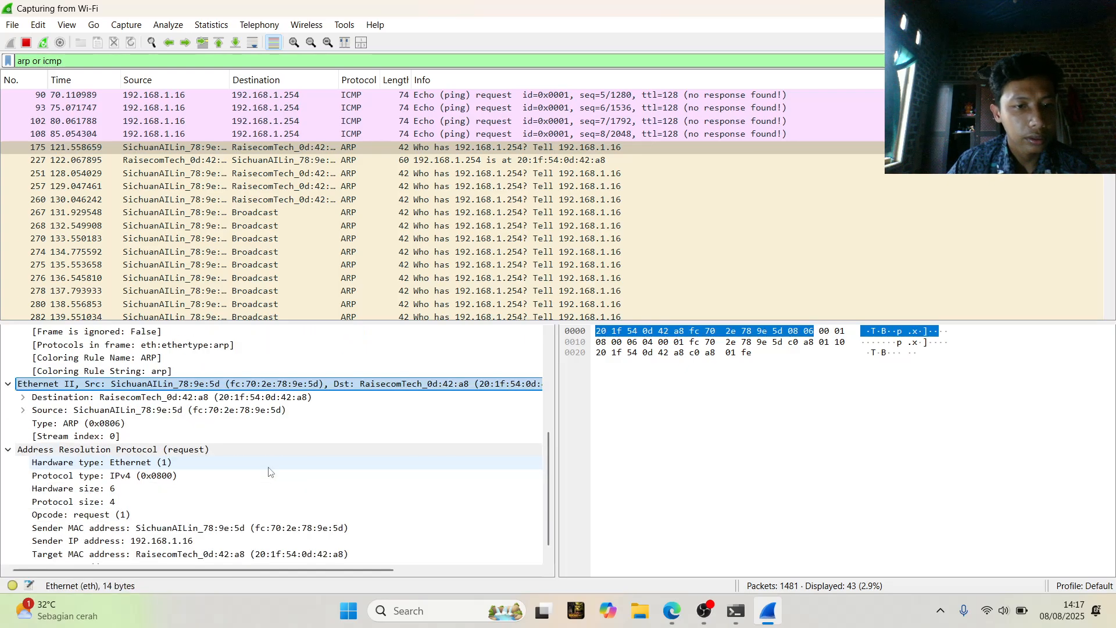
pyautogui.scroll(-1, 247, 440)
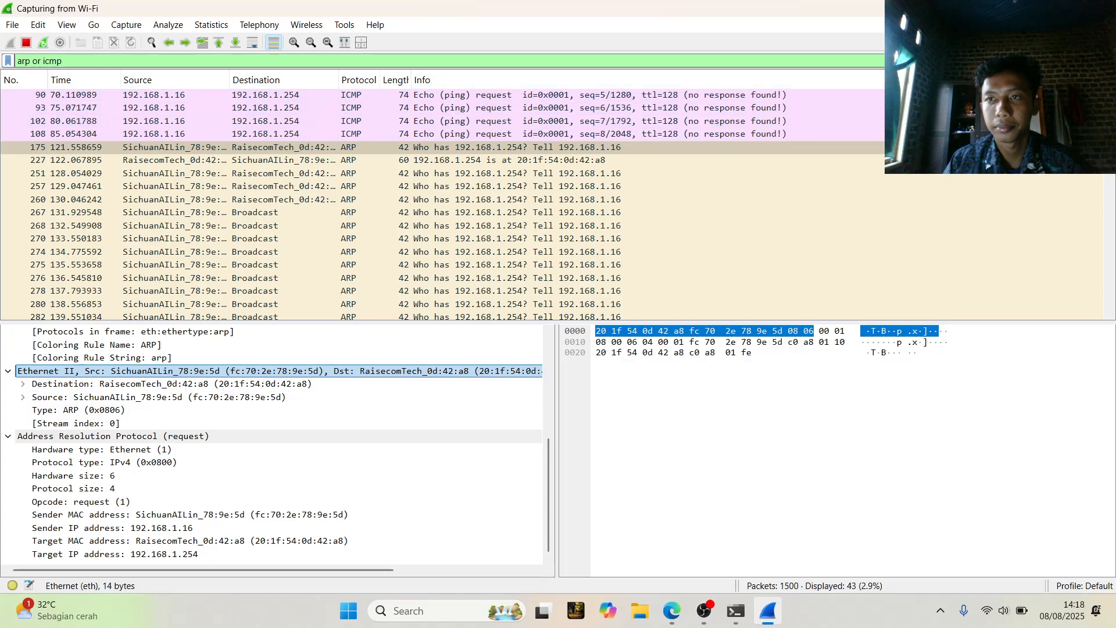
pyautogui.hotkey('alt', 'Tab')
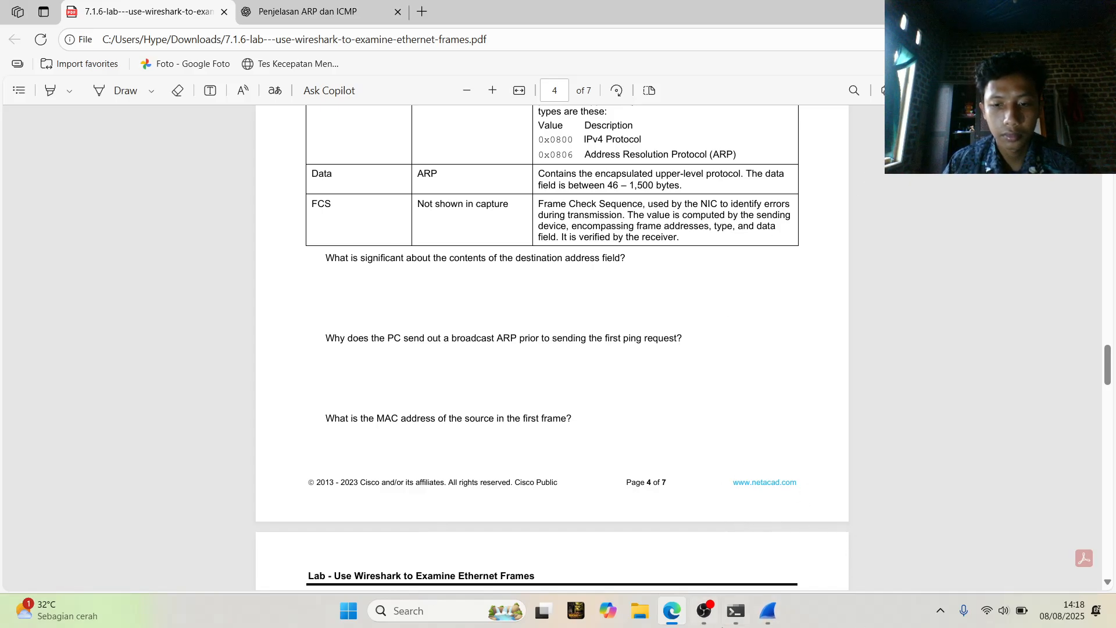
pyautogui.click(704, 610)
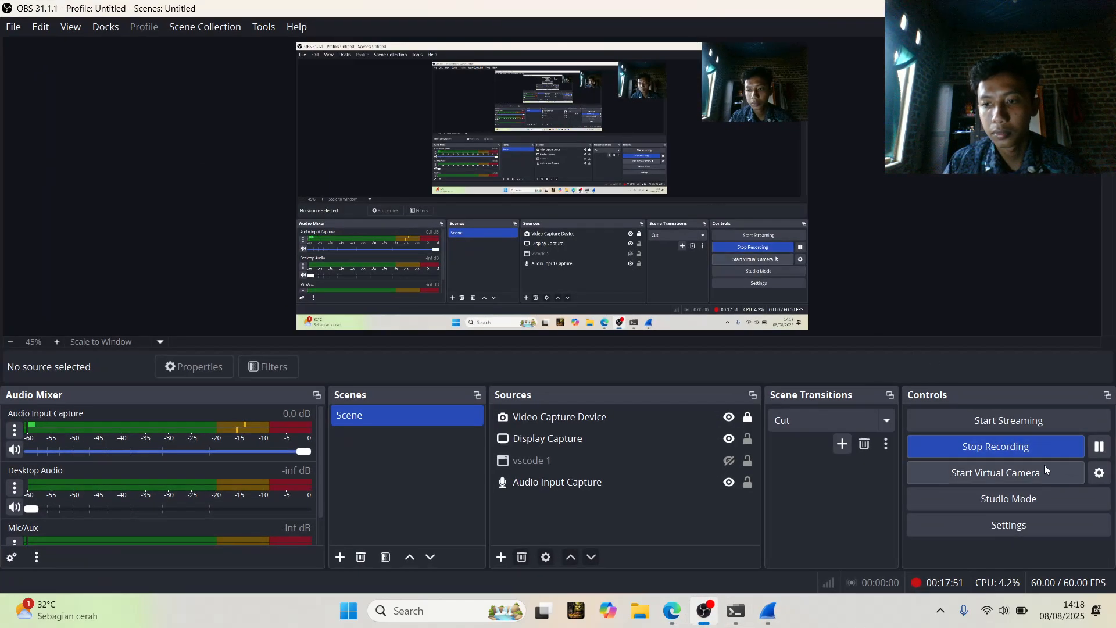